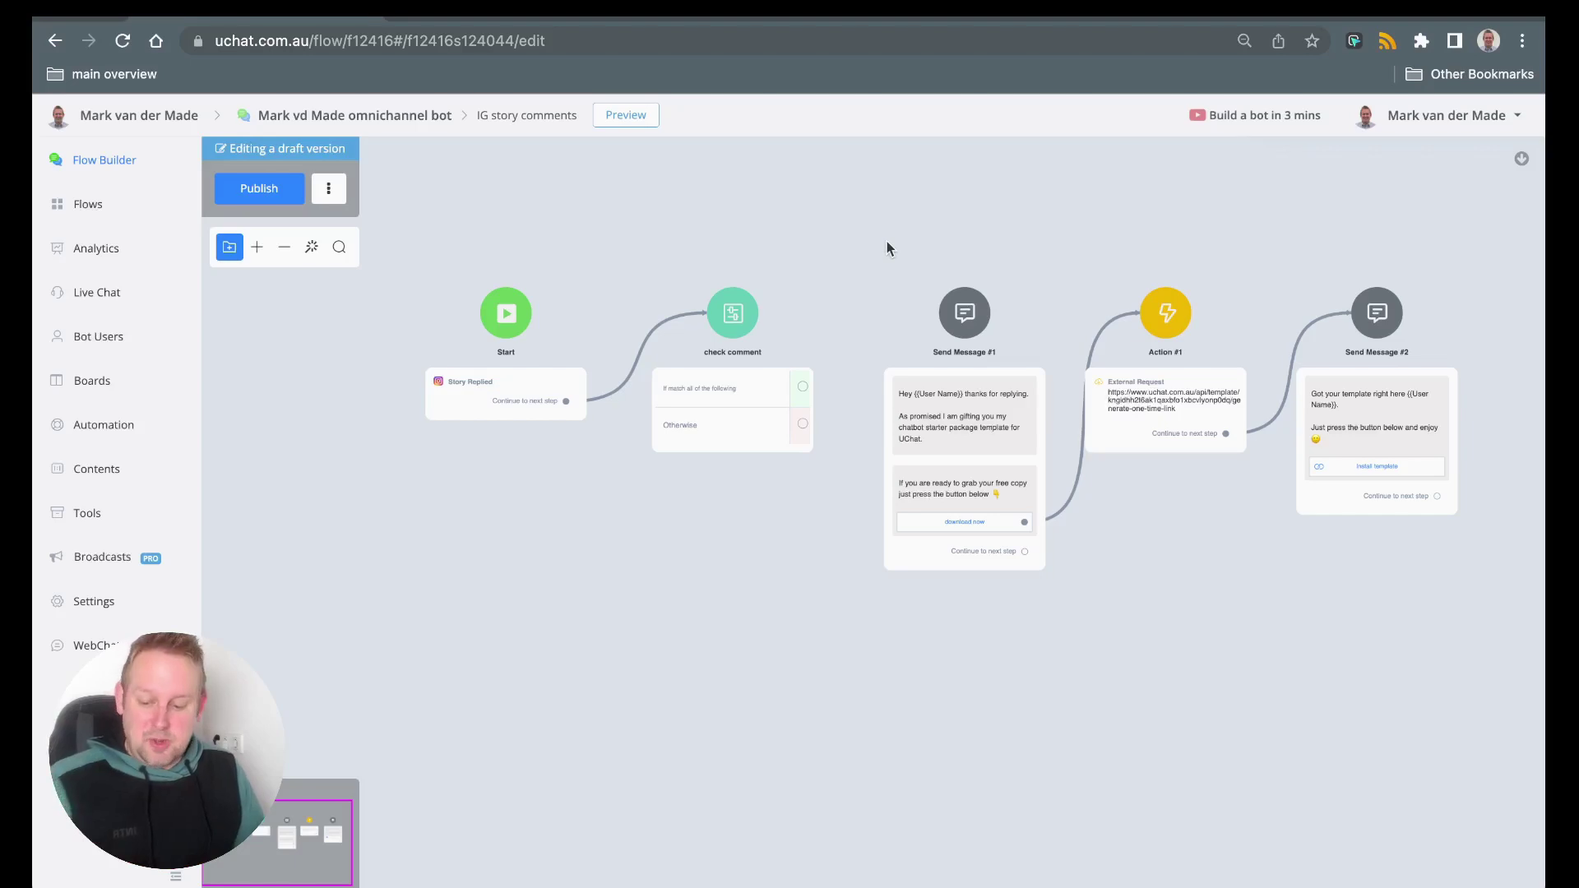
Step: Center the IG story comments canvas on the Start node, then go to Automation Triggers
{"action": "scroll", "coordinate": [592, 355], "scroll_direction": "up", "scroll_amount": 2}
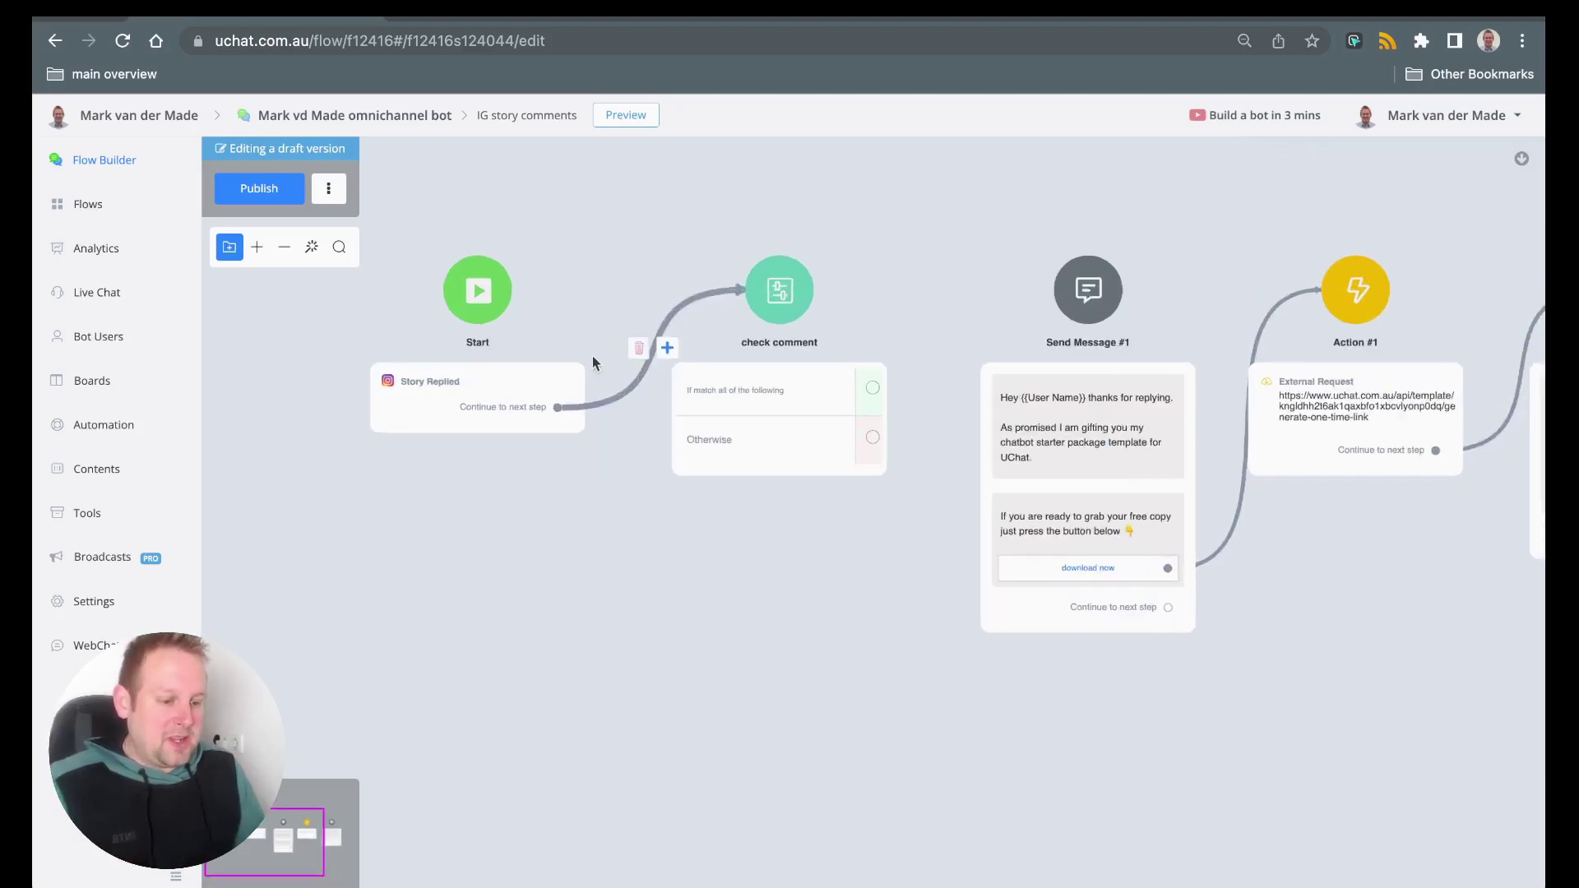
{"action": "left_click_drag", "start_coordinate": [357, 592], "coordinate": [472, 582]}
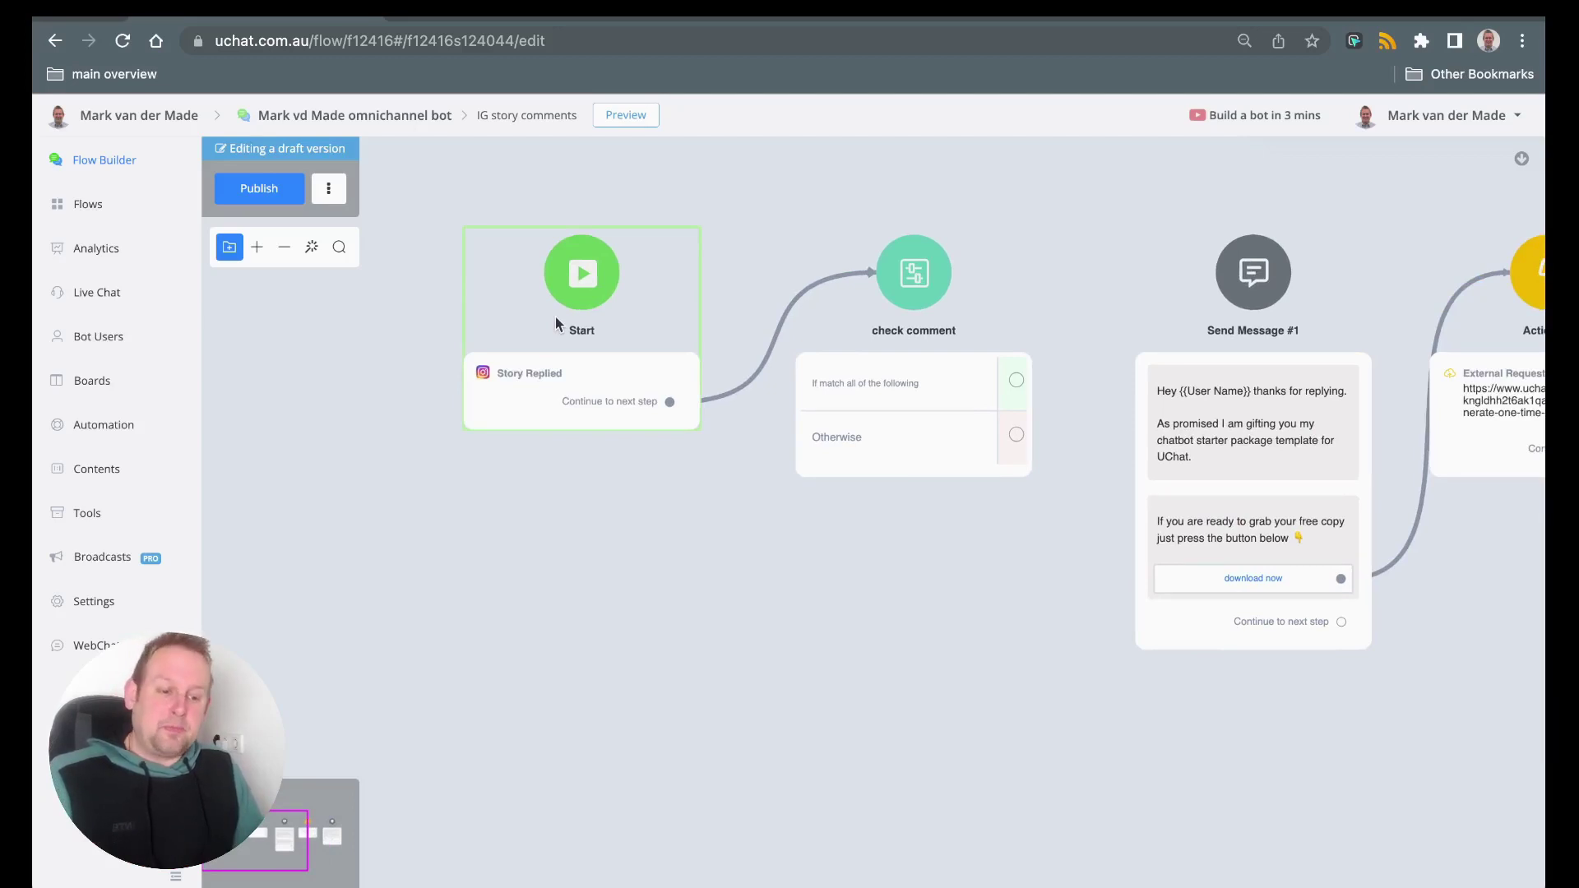
{"action": "left_click", "coordinate": [137, 430]}
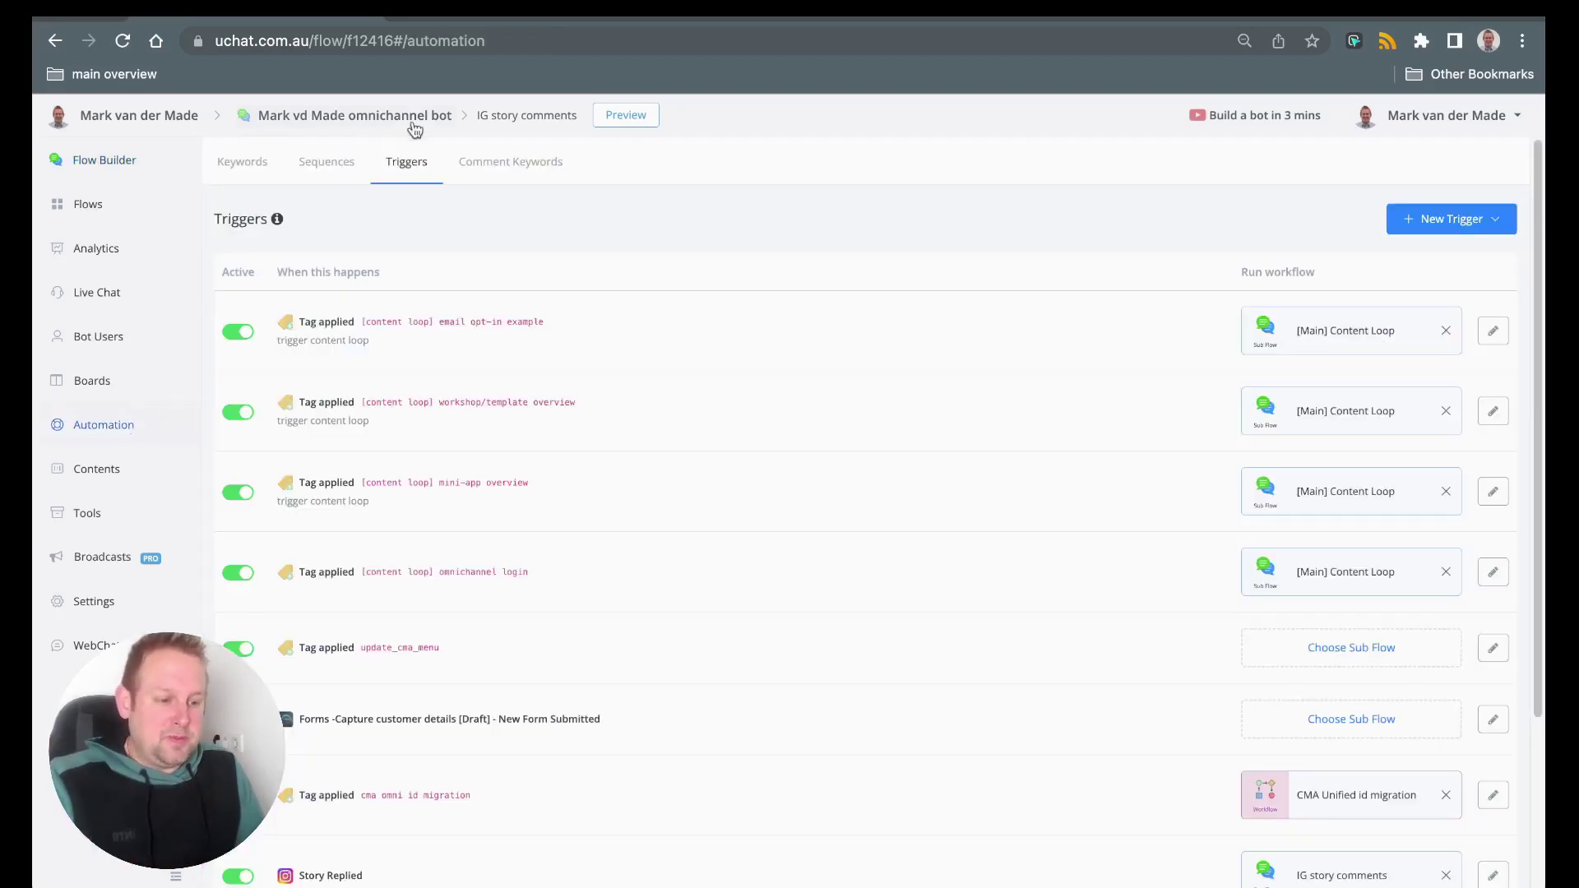
{"action": "scroll", "coordinate": [1058, 294], "scroll_direction": "down", "scroll_amount": 3}
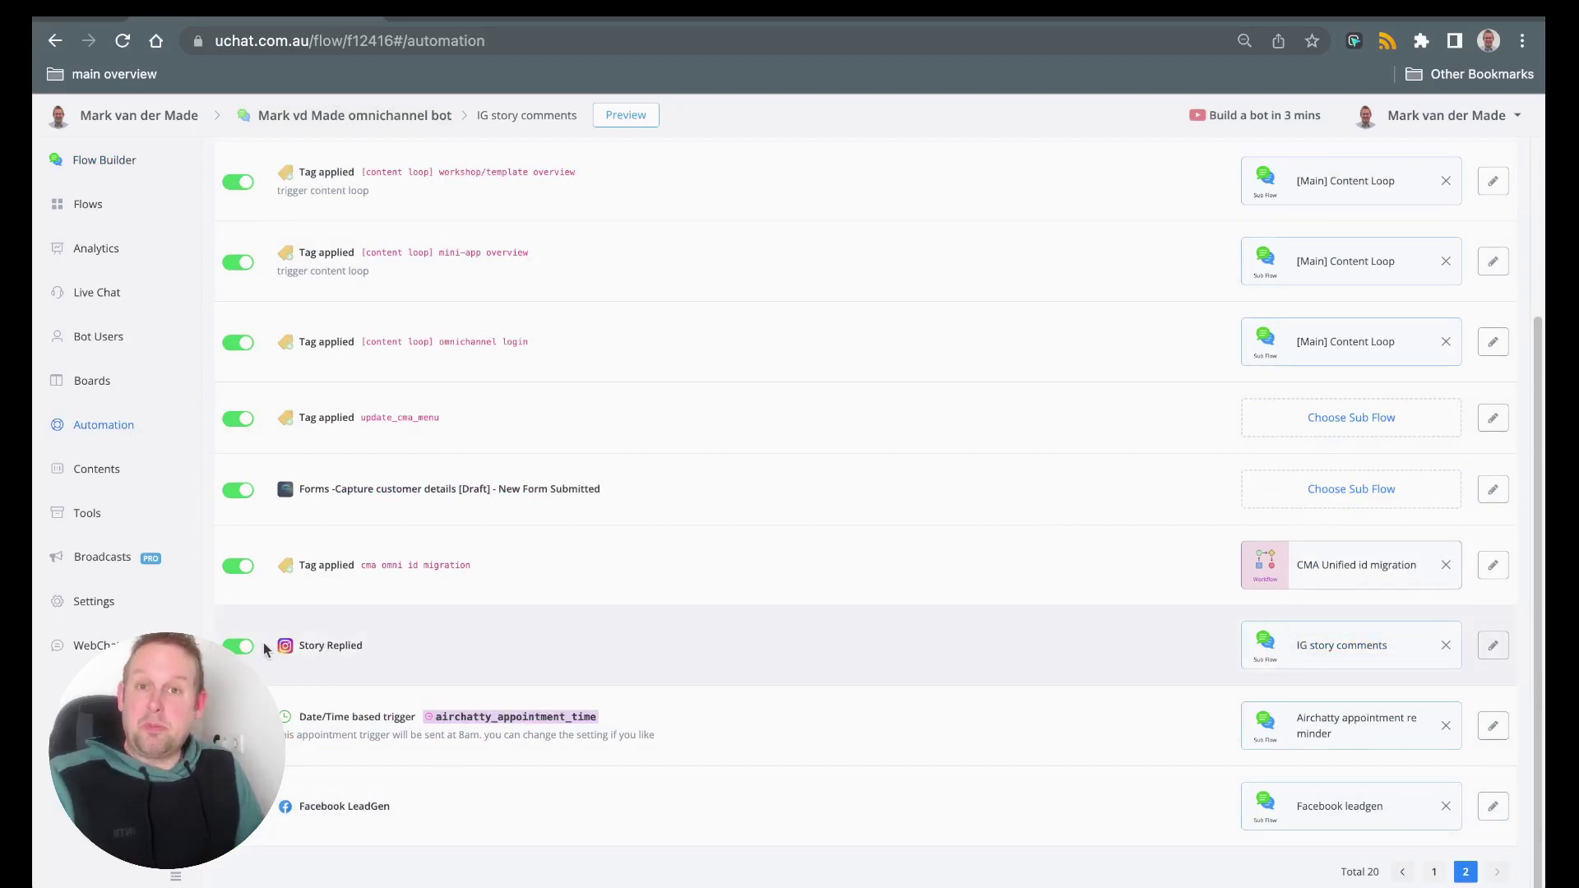
{"action": "scroll", "coordinate": [1198, 633], "scroll_direction": "up", "scroll_amount": 3}
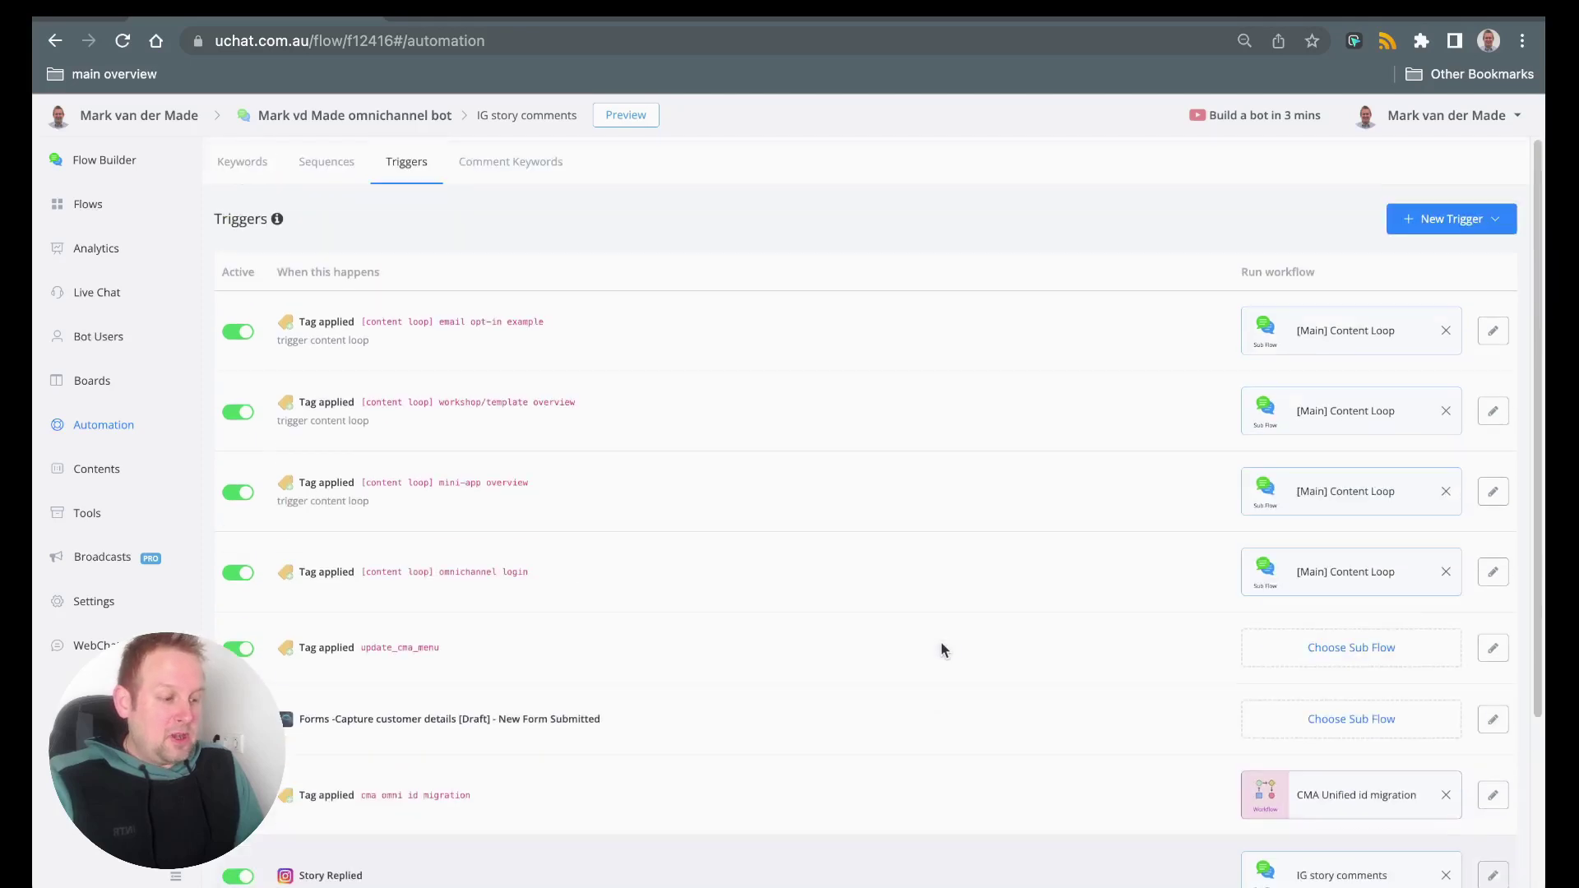
{"action": "left_click", "coordinate": [1441, 221]}
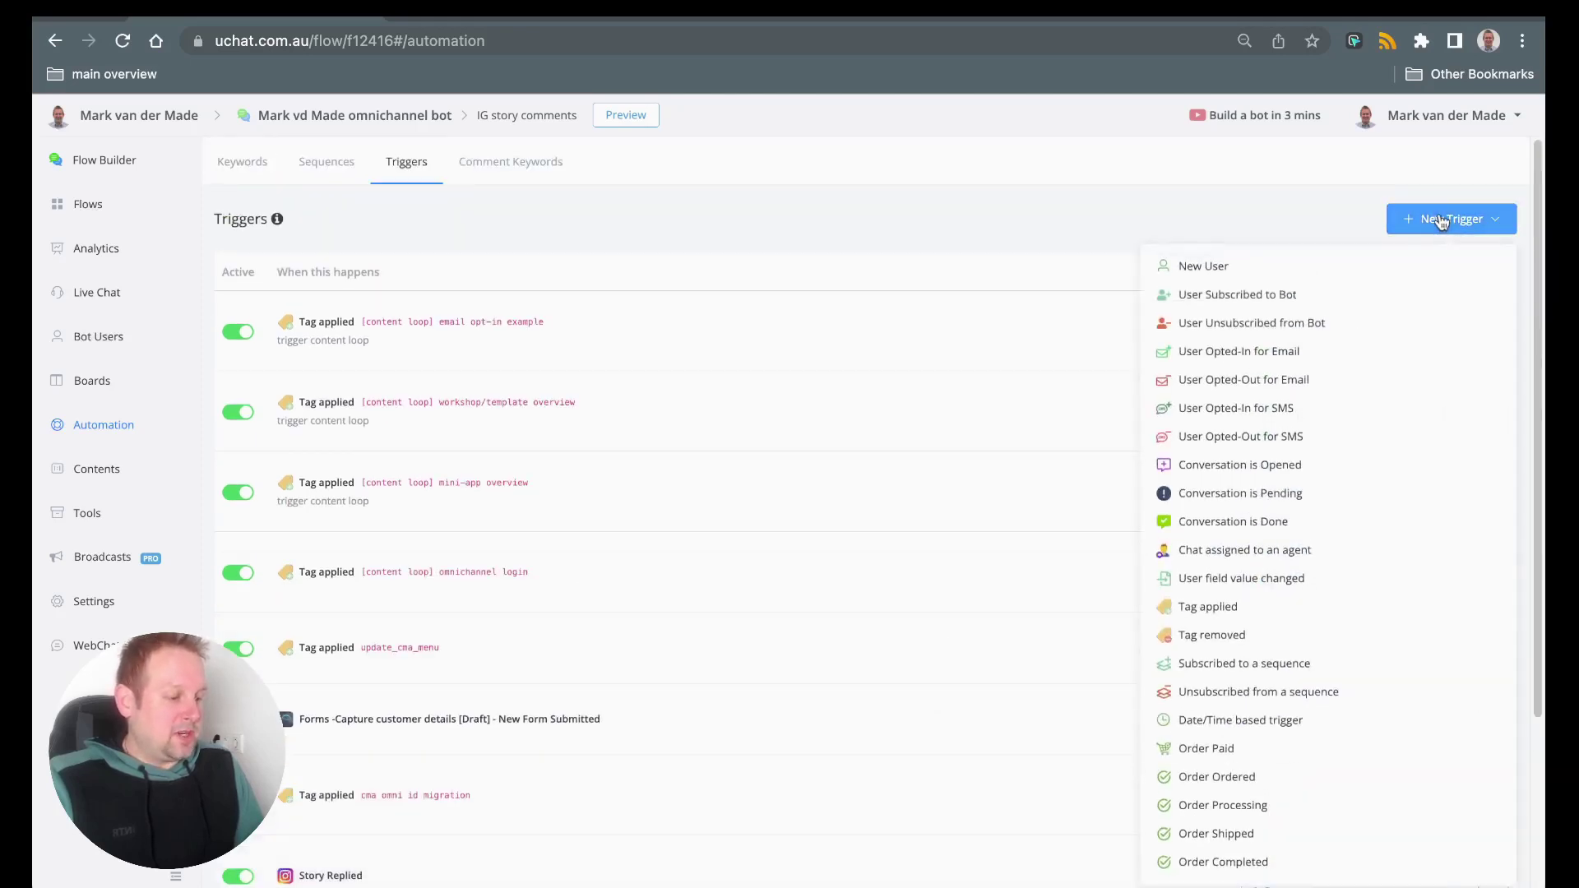
{"action": "scroll", "coordinate": [1313, 457], "scroll_direction": "down", "scroll_amount": 5}
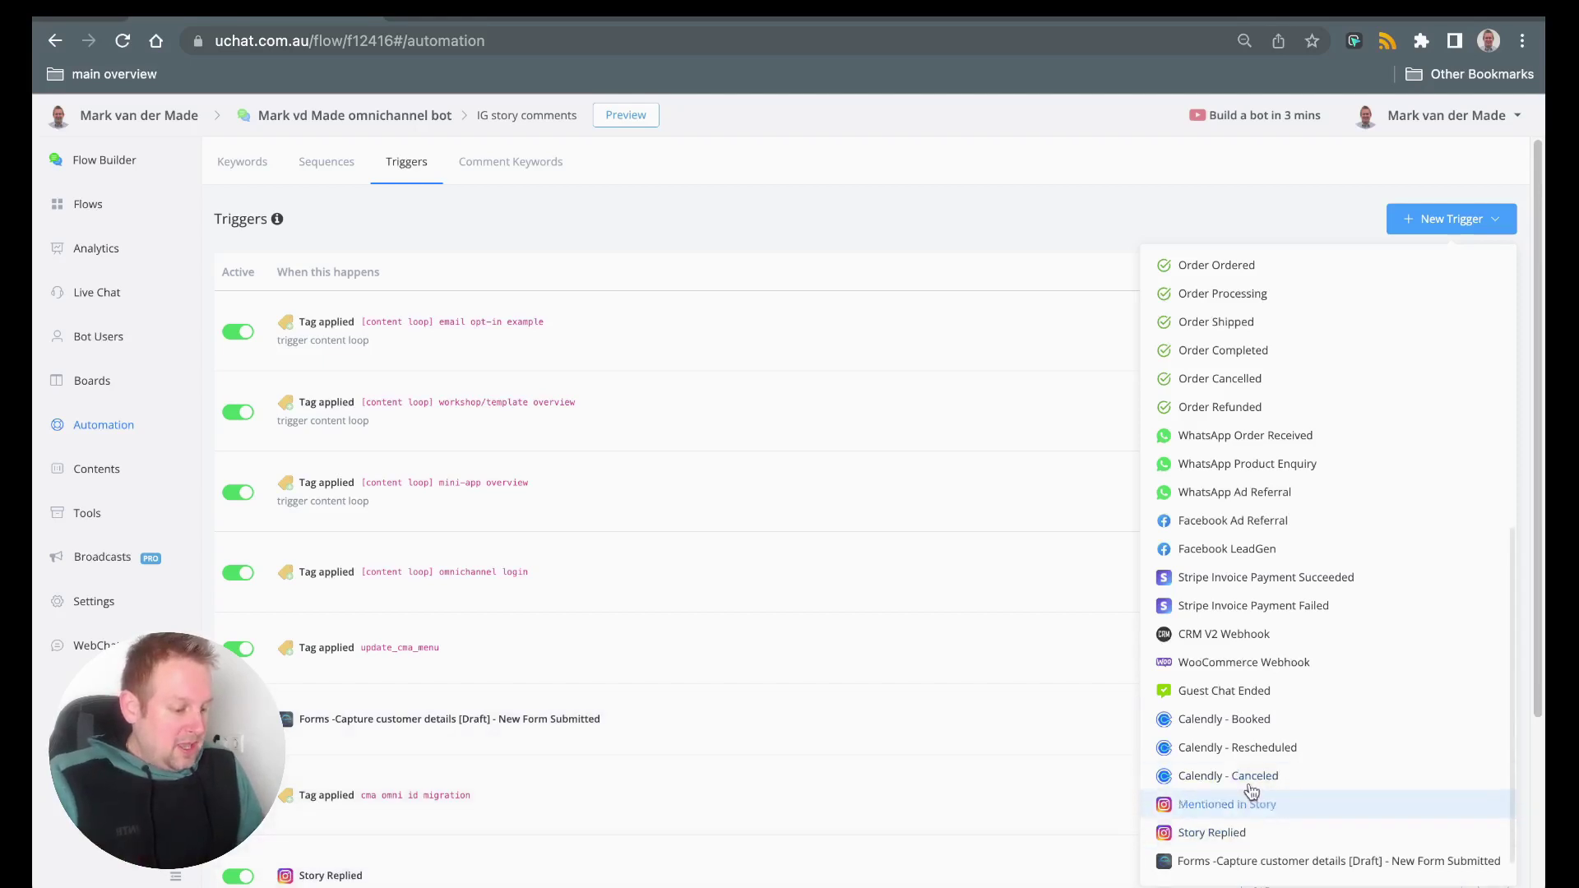
{"action": "left_click", "coordinate": [905, 850]}
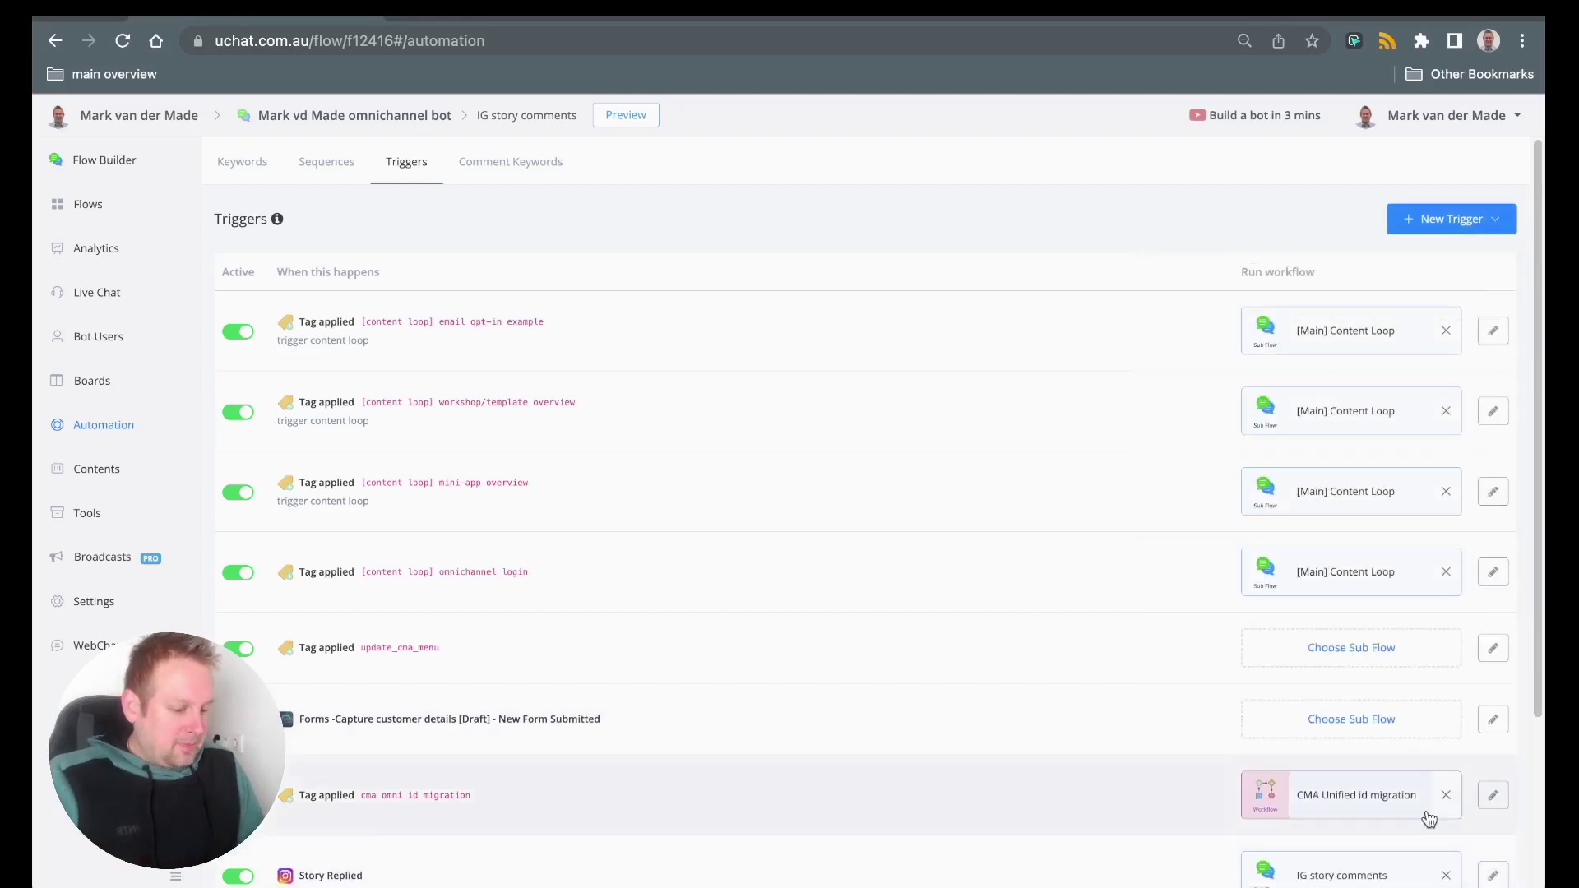
{"action": "scroll", "coordinate": [1324, 814], "scroll_direction": "down", "scroll_amount": 1}
Step: Review the Story Replied trigger's settings and save them unchanged
{"action": "left_click", "coordinate": [1492, 833]}
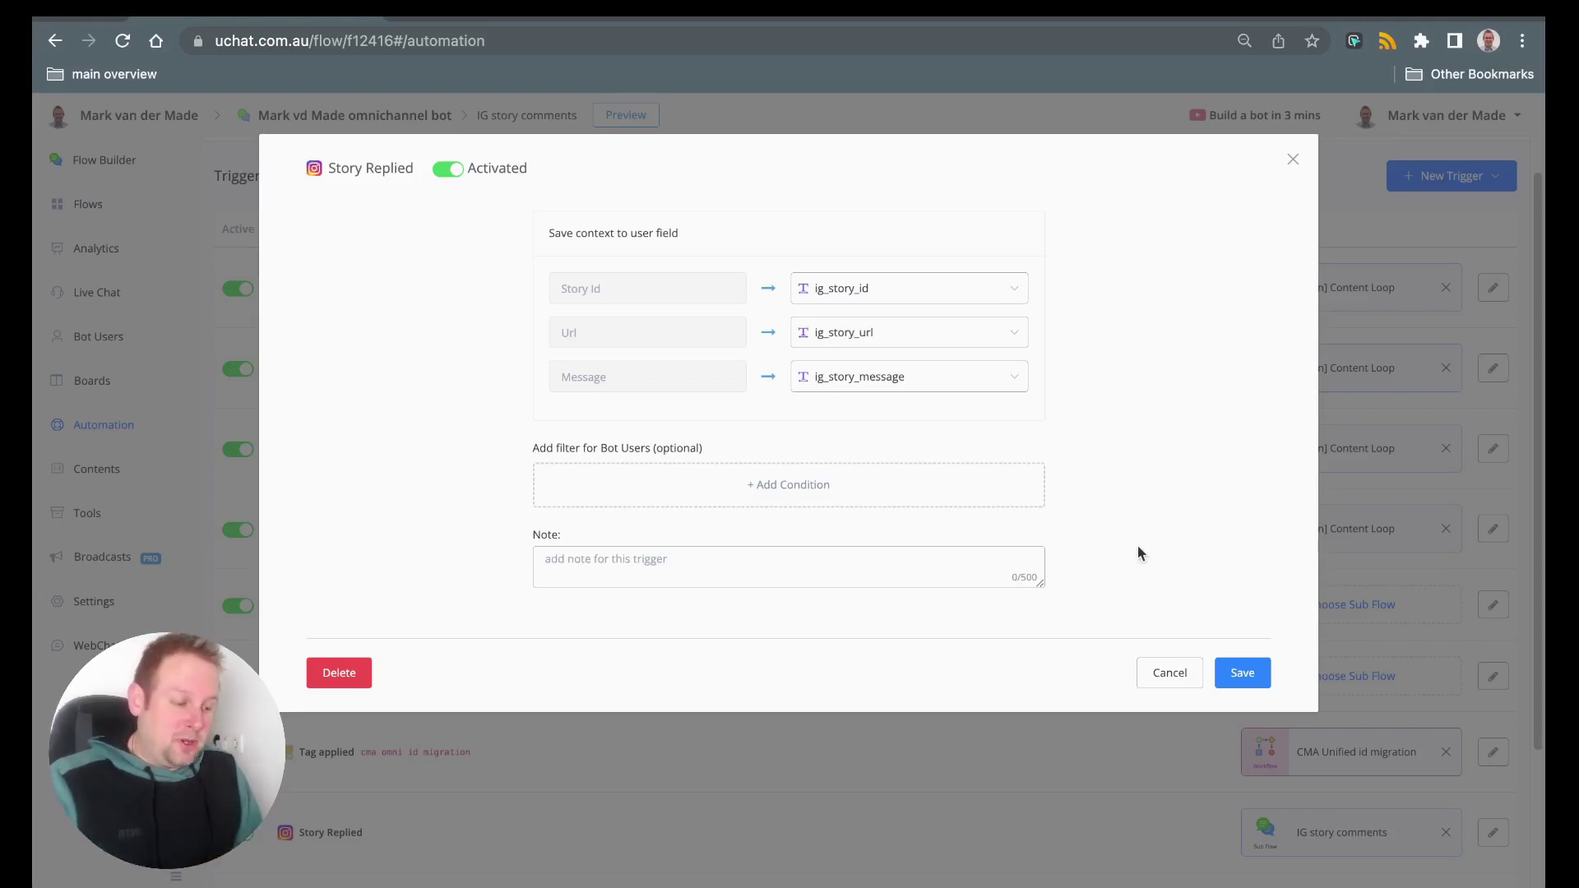
{"action": "left_click", "coordinate": [1241, 672]}
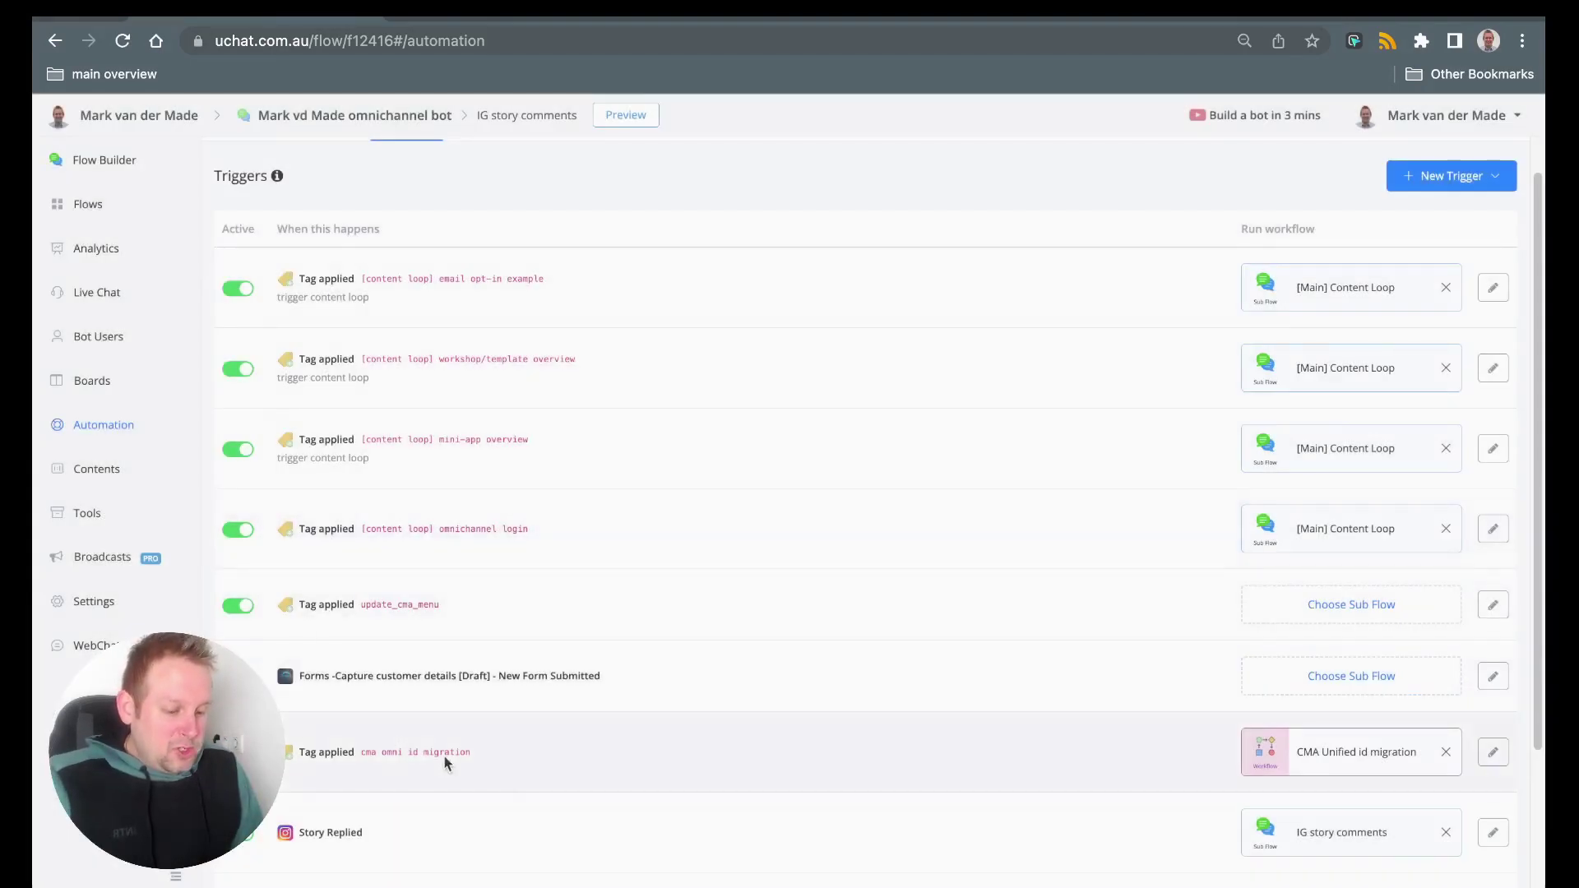
{"action": "scroll", "coordinate": [1168, 765], "scroll_direction": "down", "scroll_amount": 3}
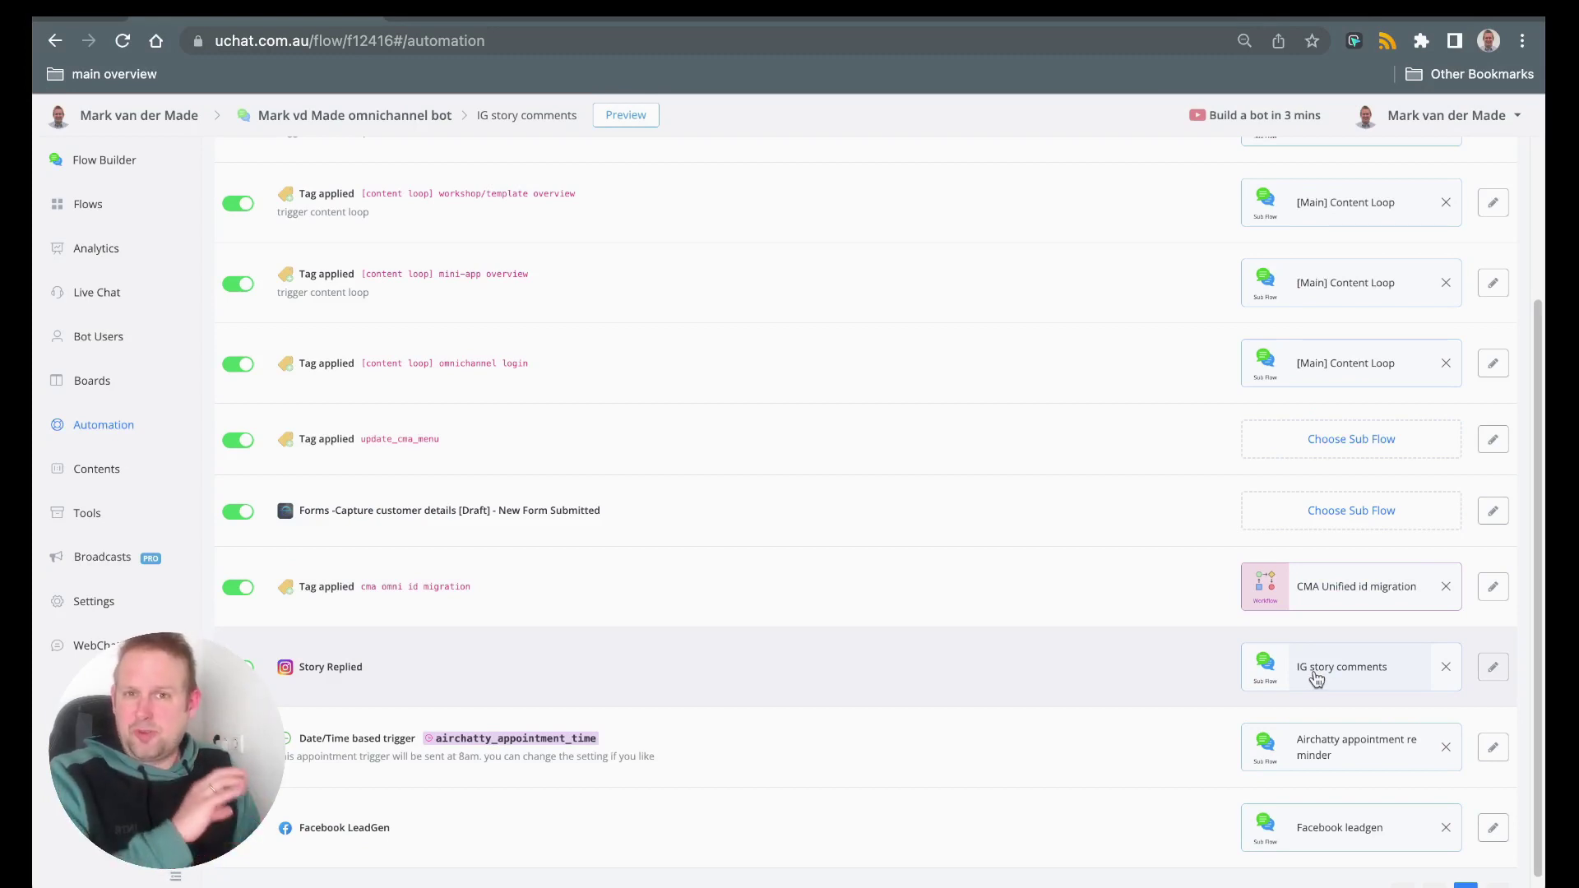
Step: Open the IG story comments flow from the sub flows list
{"action": "left_click", "coordinate": [56, 203]}
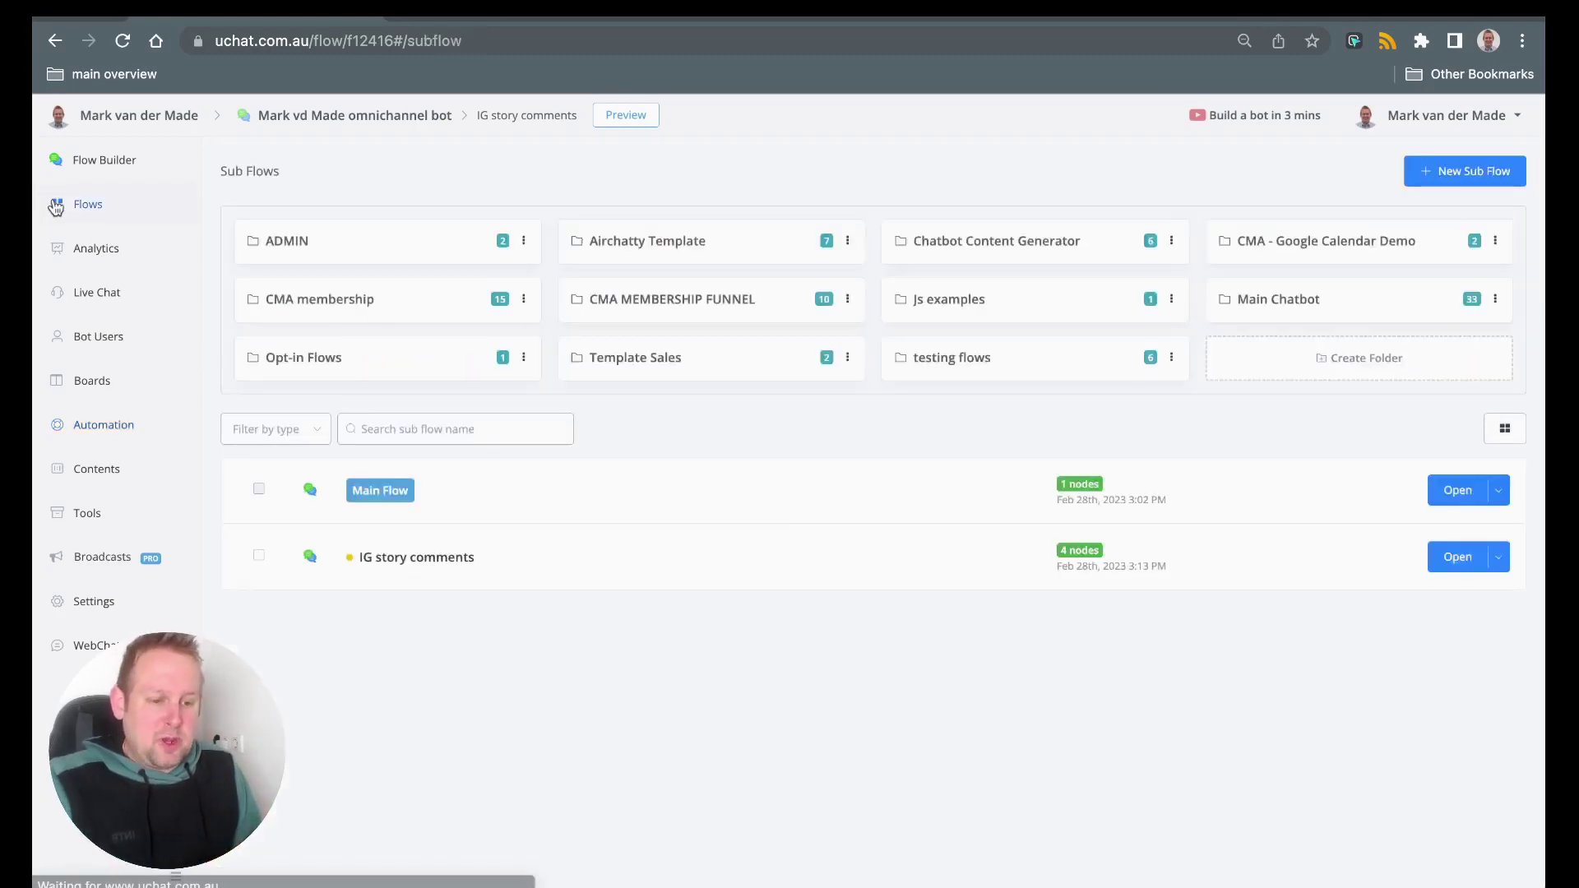
{"action": "left_click", "coordinate": [1431, 564]}
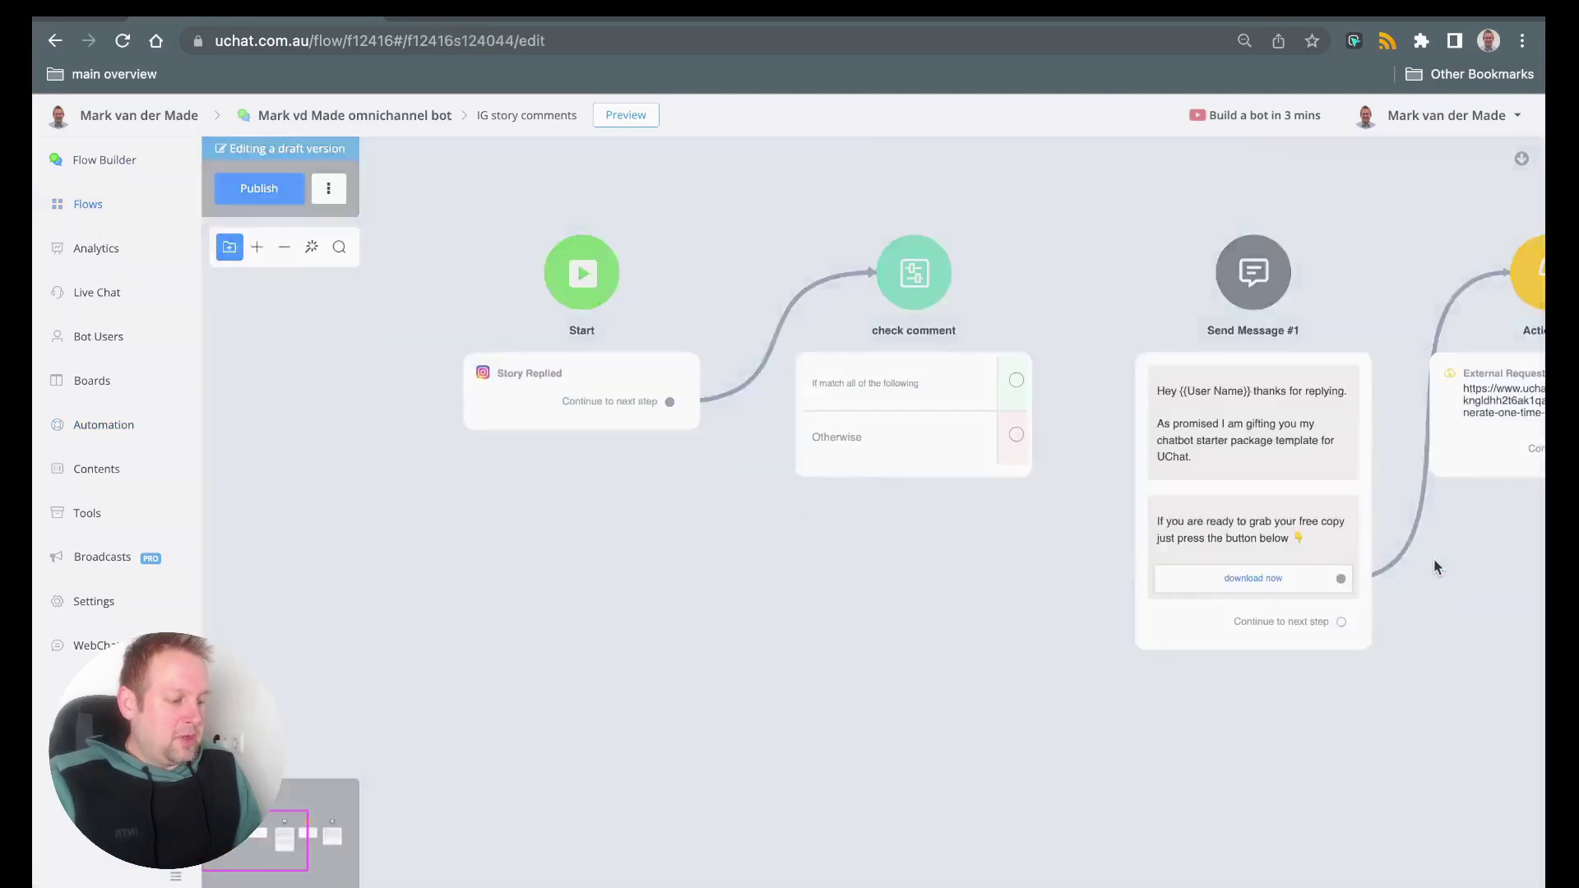
{"action": "scroll", "coordinate": [427, 487], "scroll_direction": "up", "scroll_amount": 3}
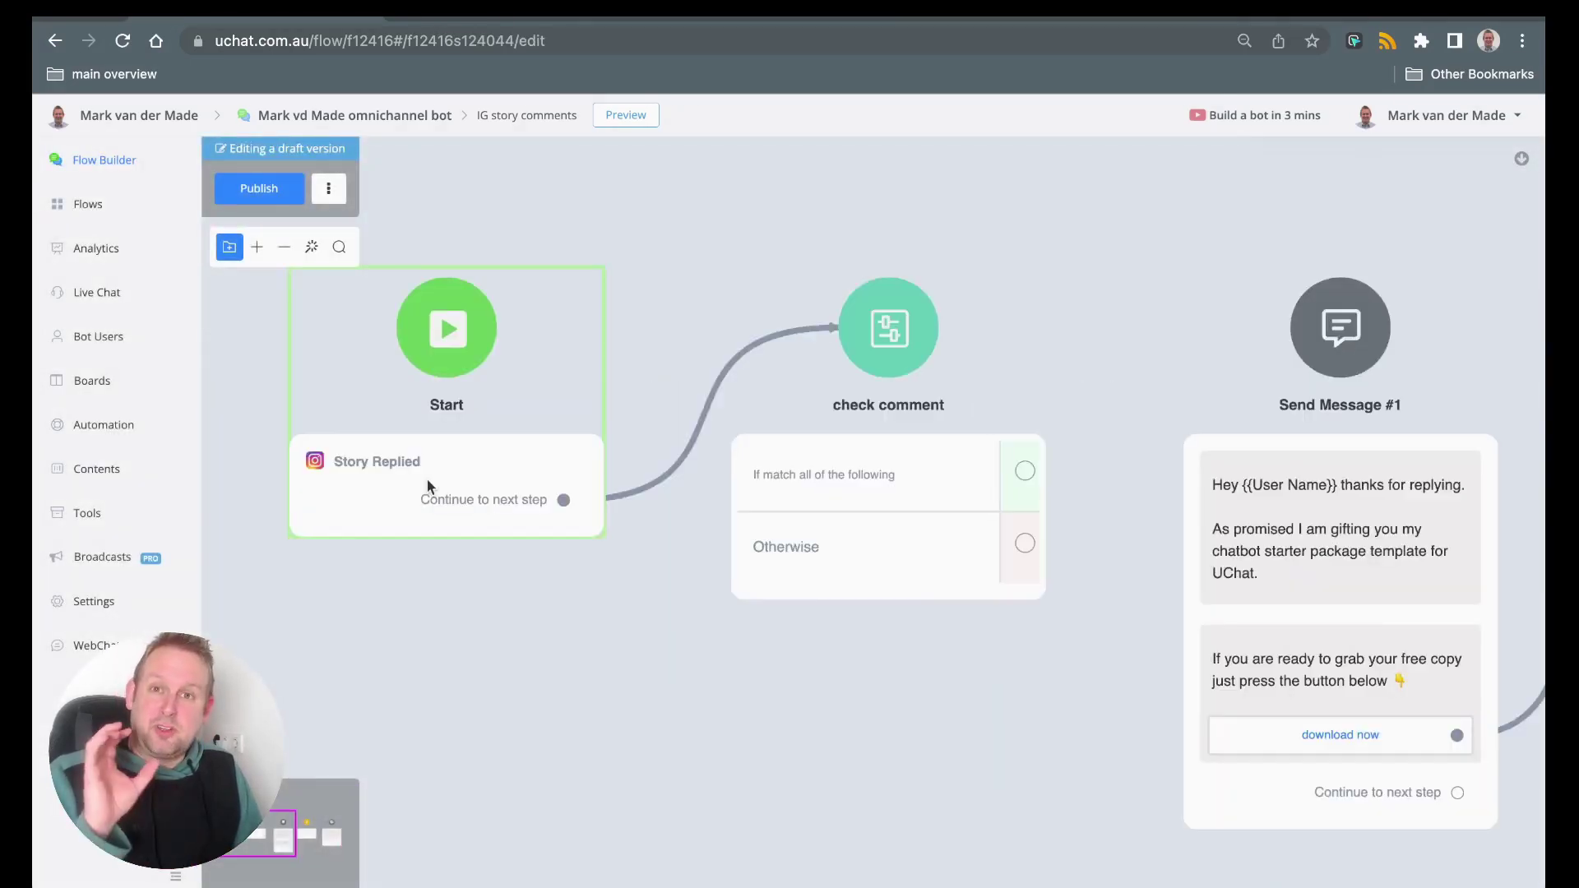
{"action": "scroll", "coordinate": [658, 658], "scroll_direction": "right", "scroll_amount": 5}
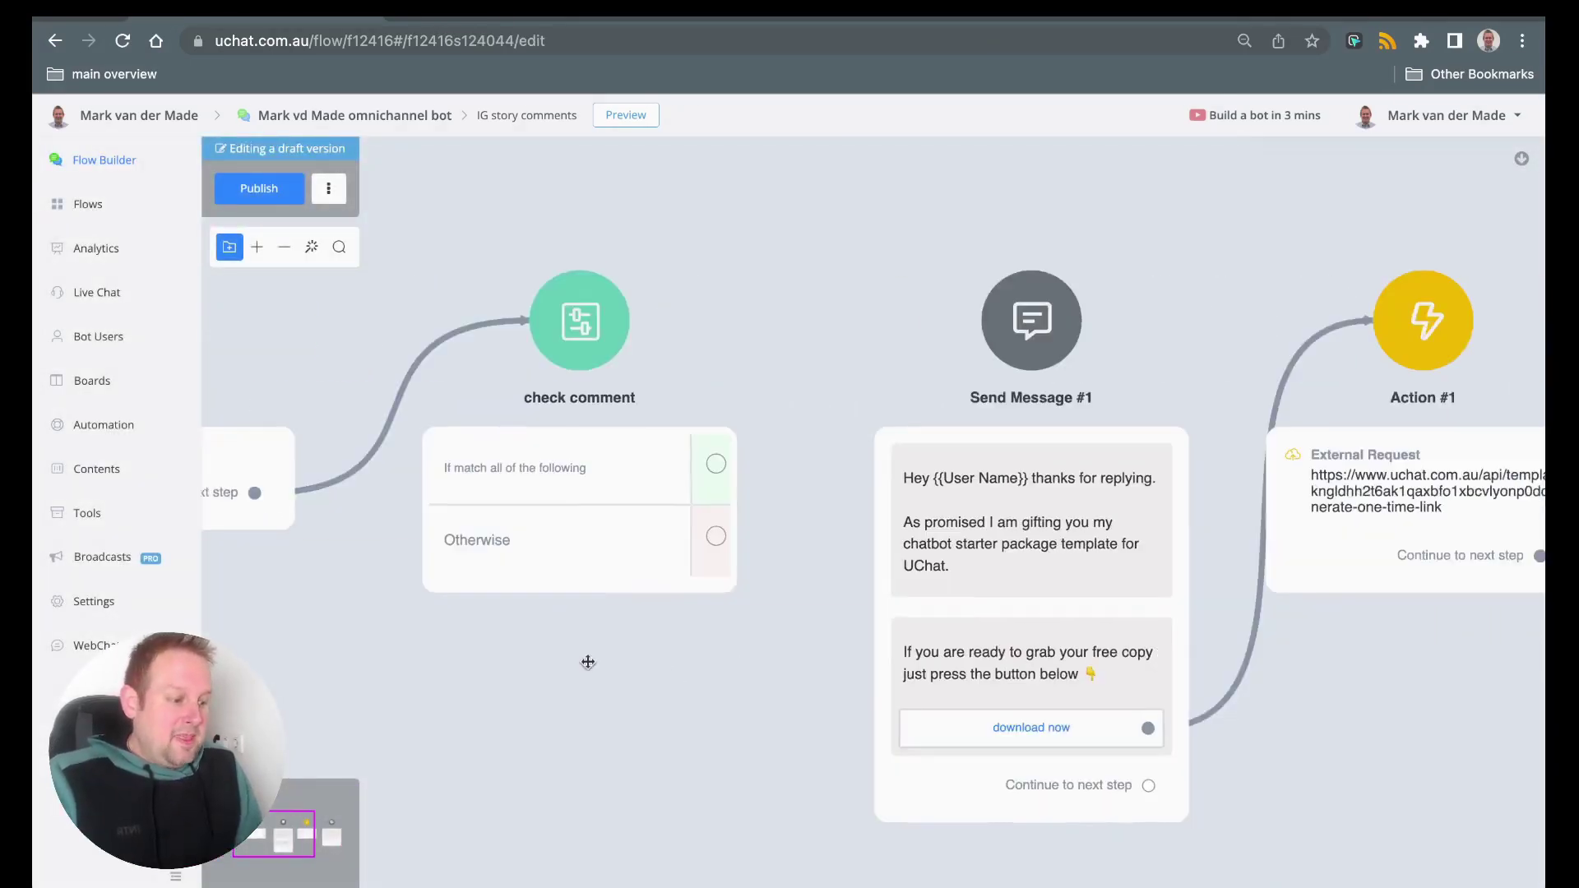
{"action": "scroll", "coordinate": [586, 654], "scroll_direction": "down", "scroll_amount": 3}
Step: Link Start to Send Message #1, reconnect it to check comment, and open check comment
{"action": "mouse_move", "coordinate": [384, 554]}
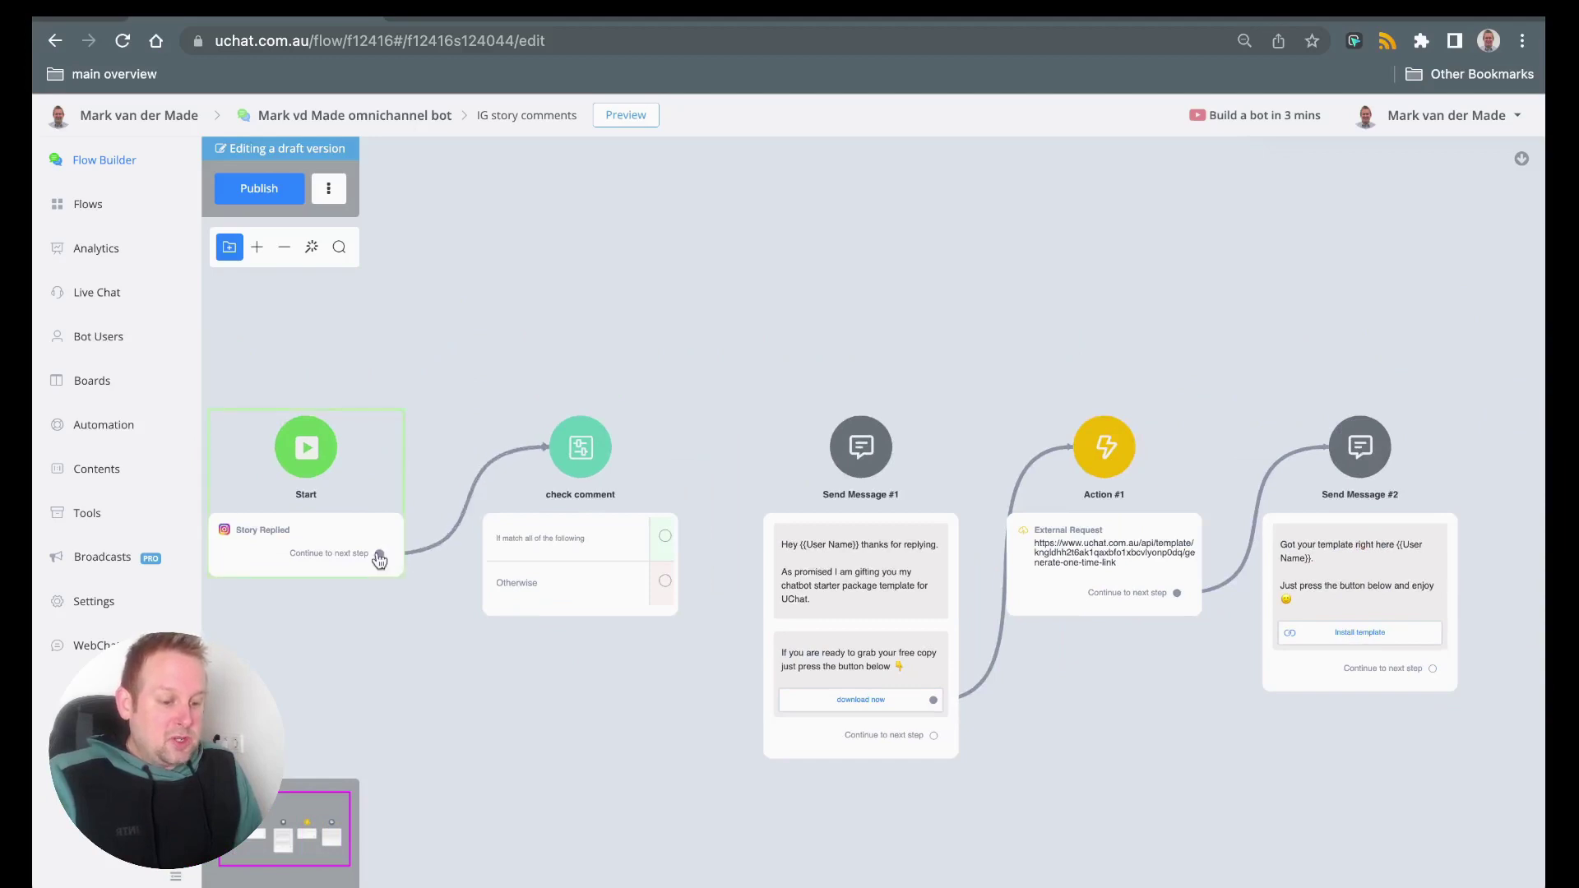
{"action": "left_click_drag", "start_coordinate": [378, 553], "coordinate": [814, 564]}
{"action": "scroll", "coordinate": [811, 584], "scroll_direction": "up", "scroll_amount": 5}
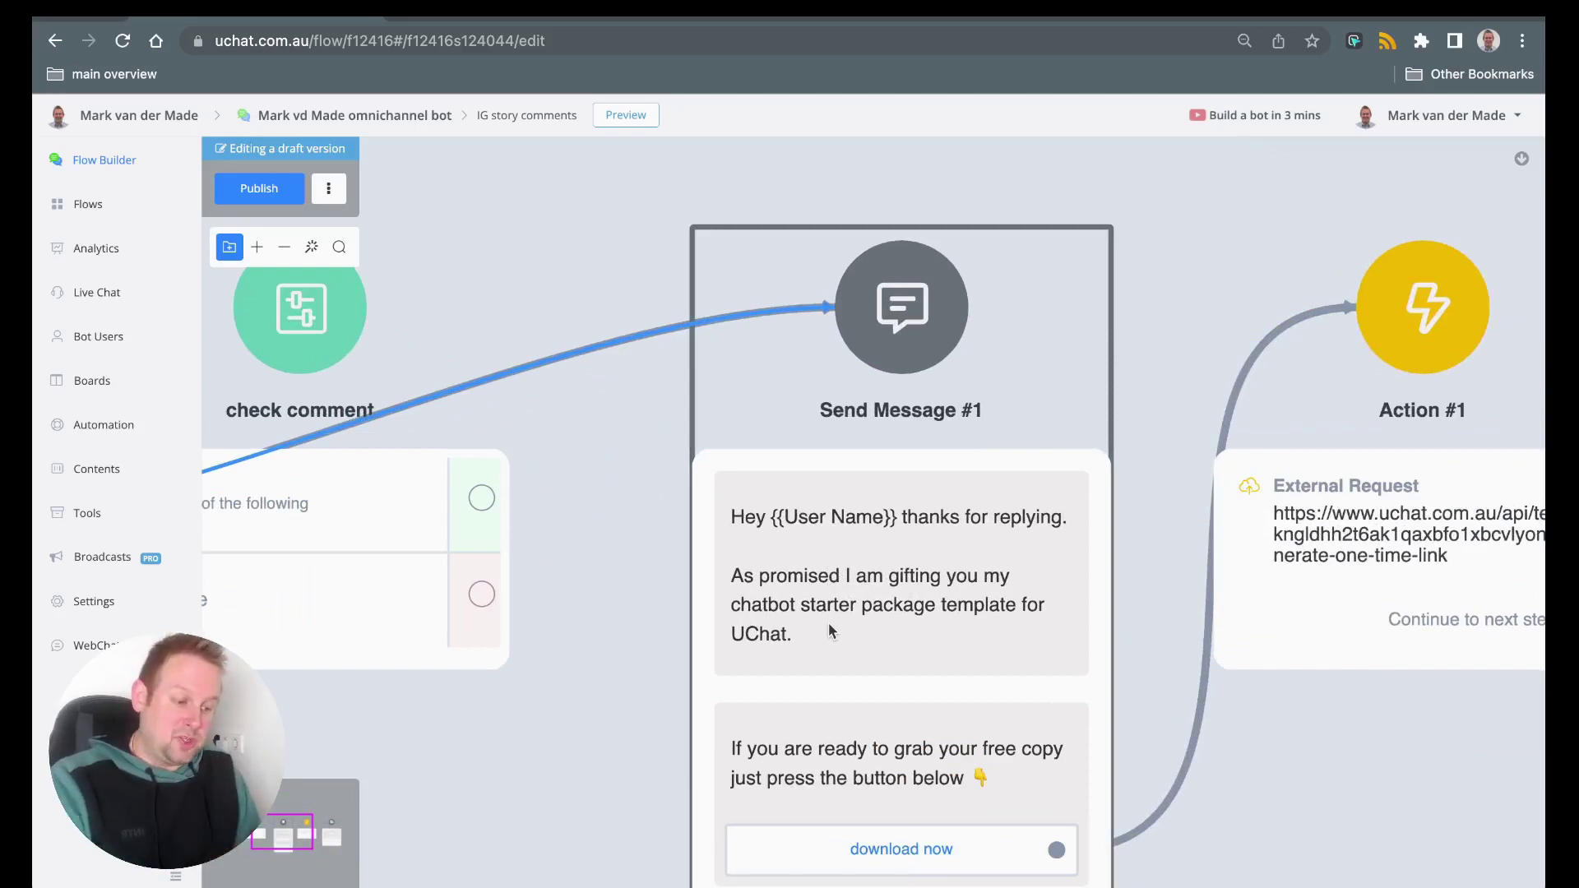
{"action": "scroll", "coordinate": [827, 623], "scroll_direction": "down", "scroll_amount": 5}
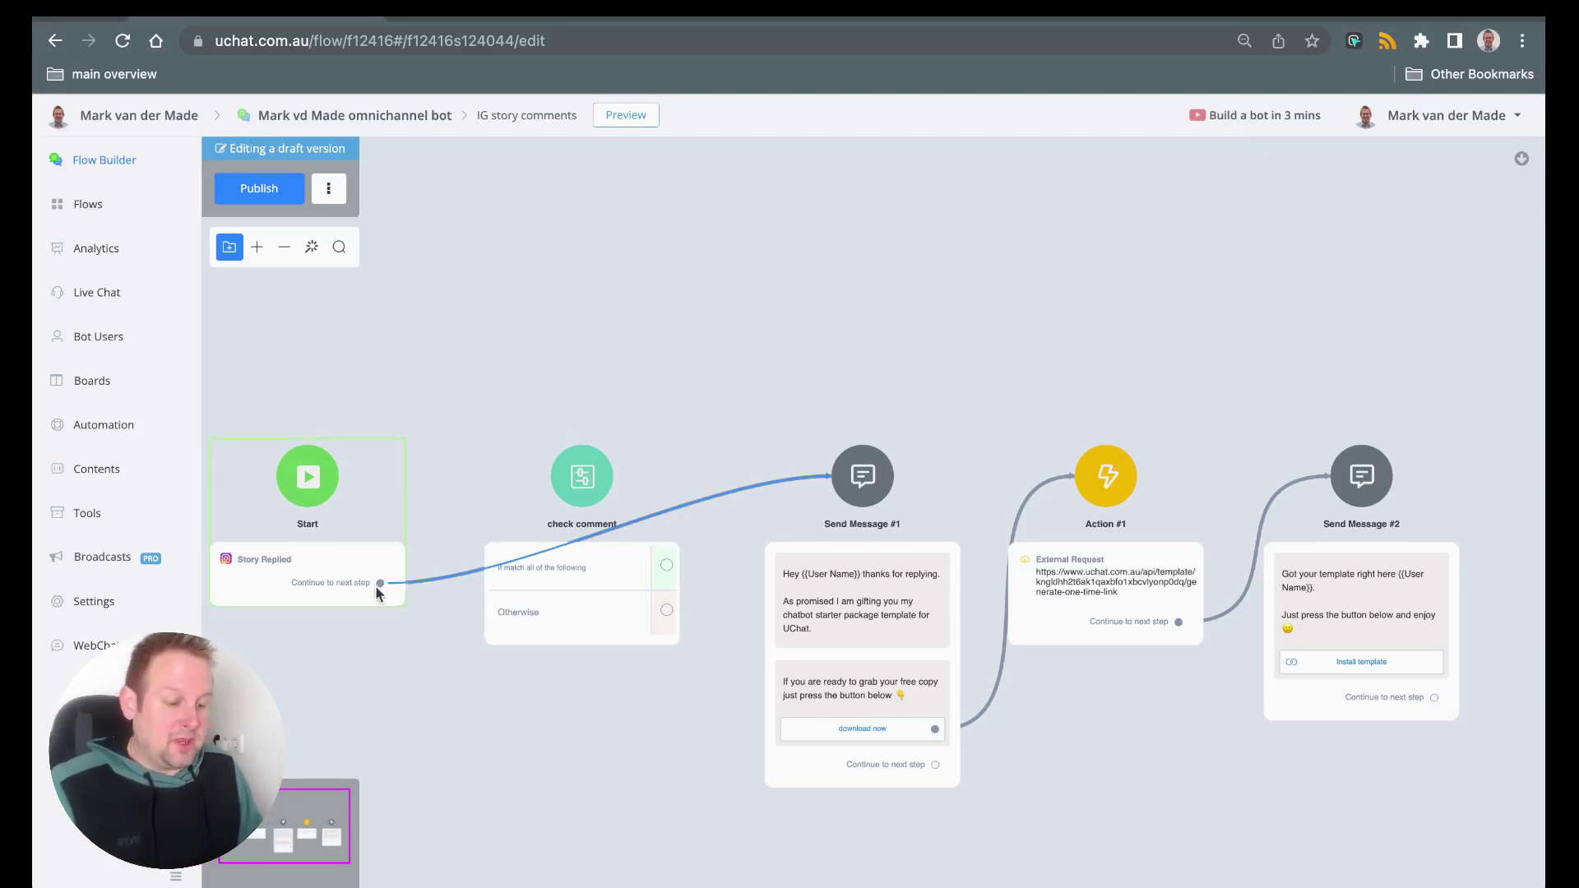
{"action": "left_click_drag", "start_coordinate": [380, 579], "coordinate": [594, 466]}
{"action": "left_click", "coordinate": [611, 567]}
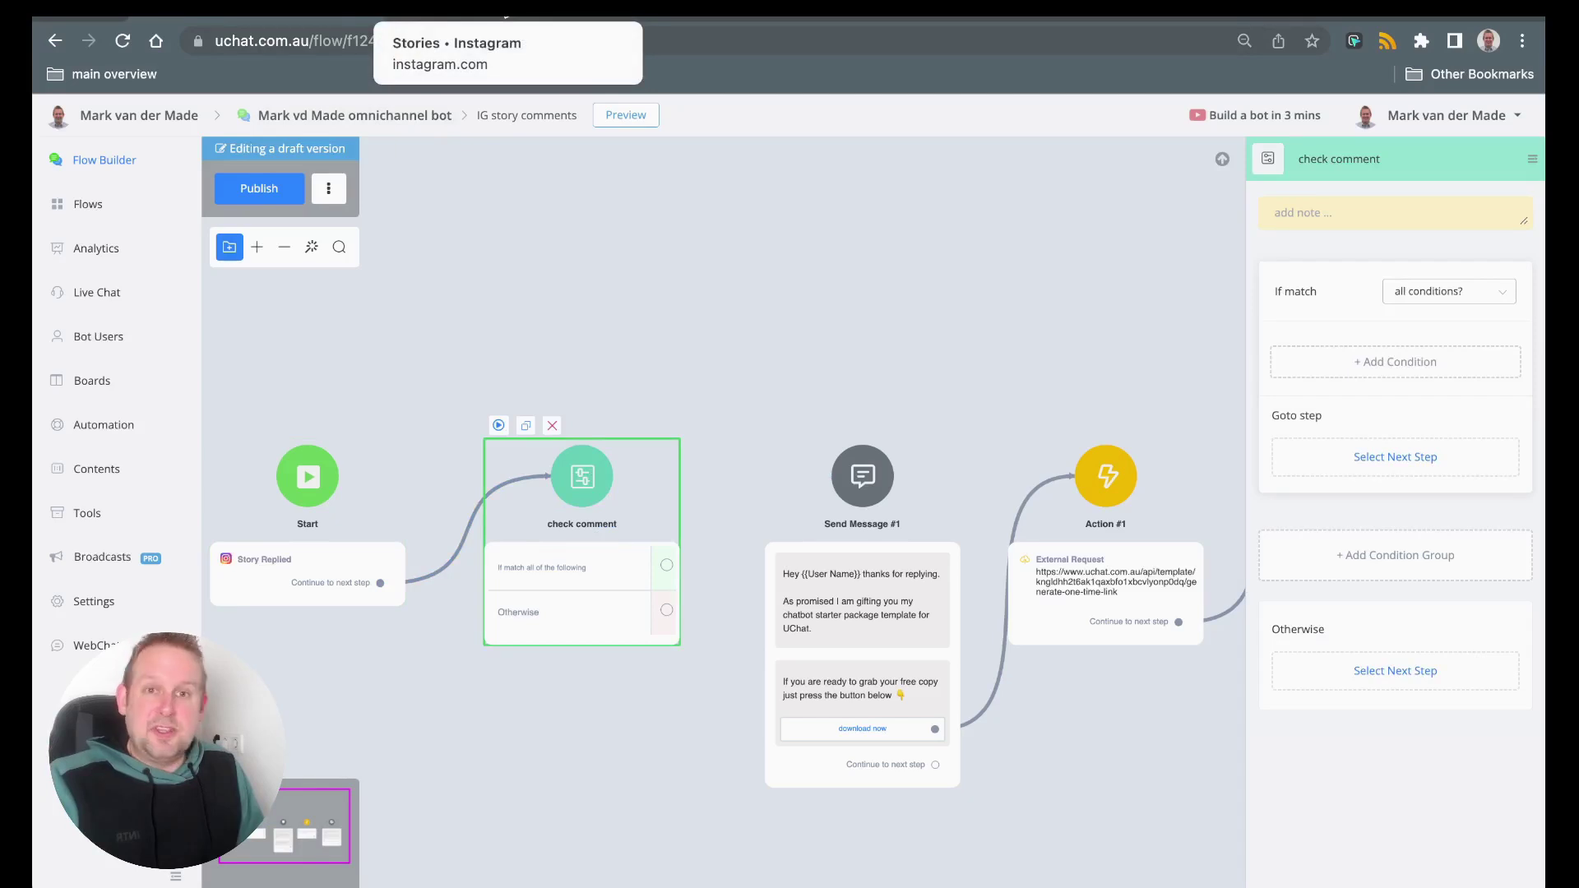
{"action": "left_click", "coordinate": [506, 10]}
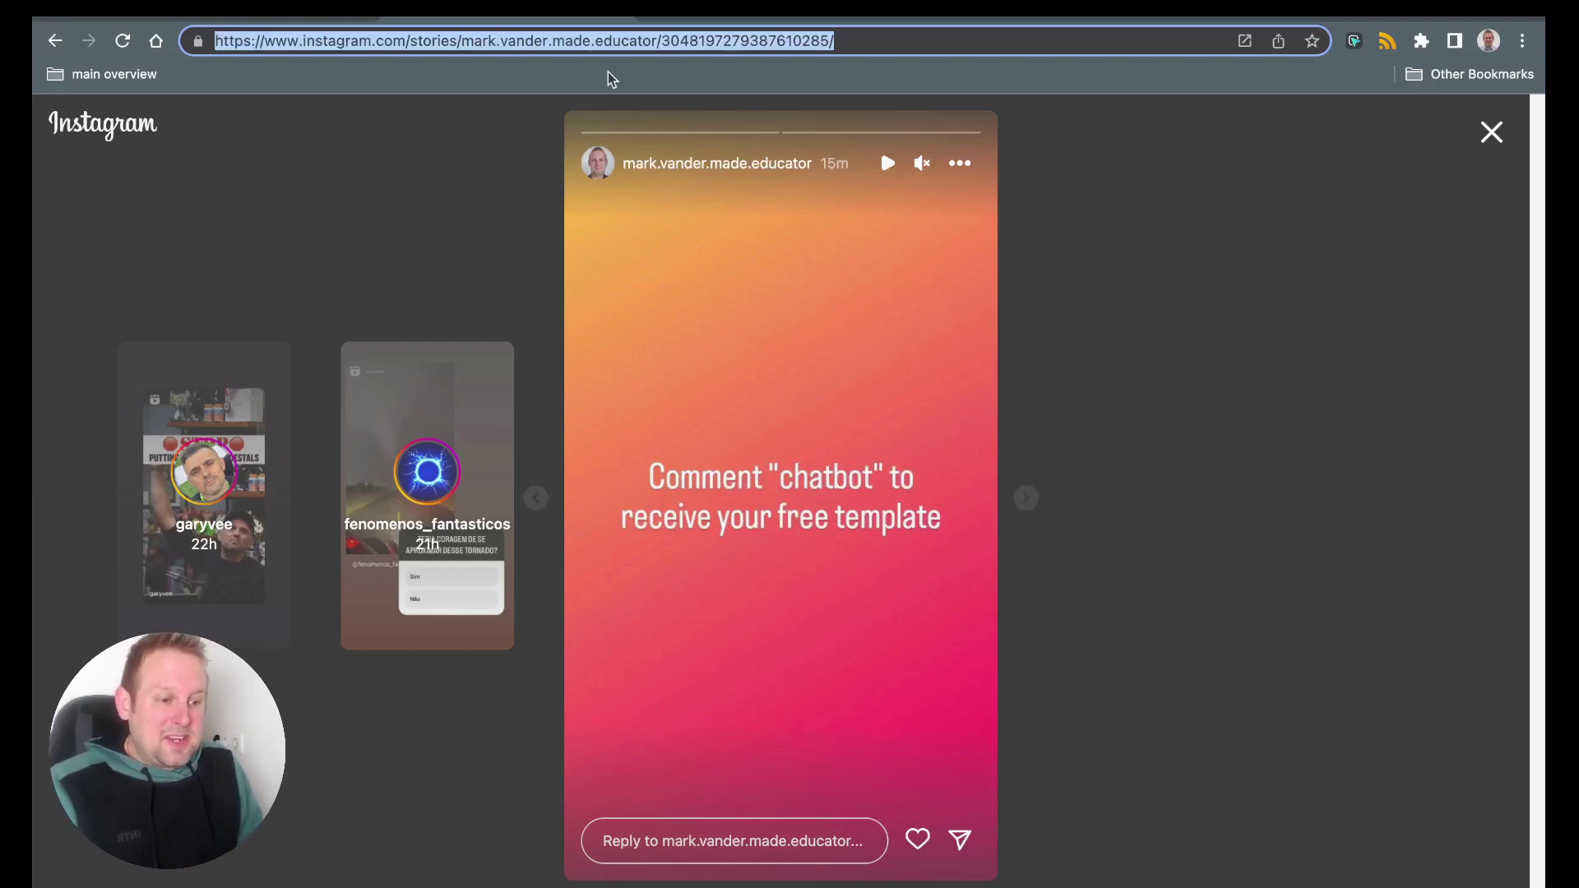
{"action": "left_click", "coordinate": [603, 48]}
{"action": "double_click", "coordinate": [715, 48]}
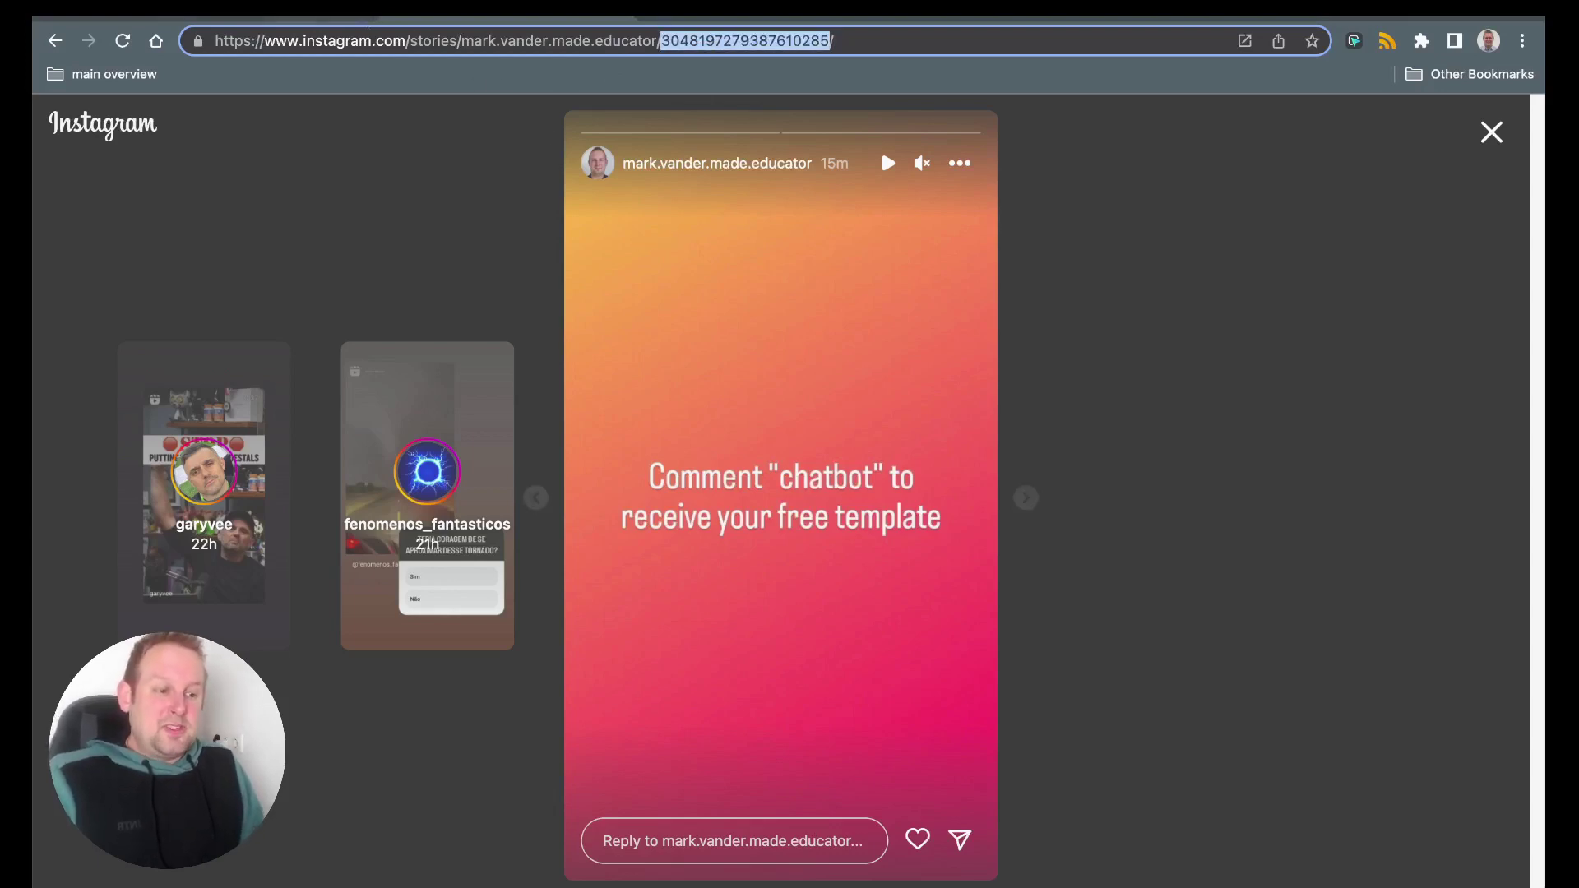
{"action": "key", "text": "ctrl+Tab"}
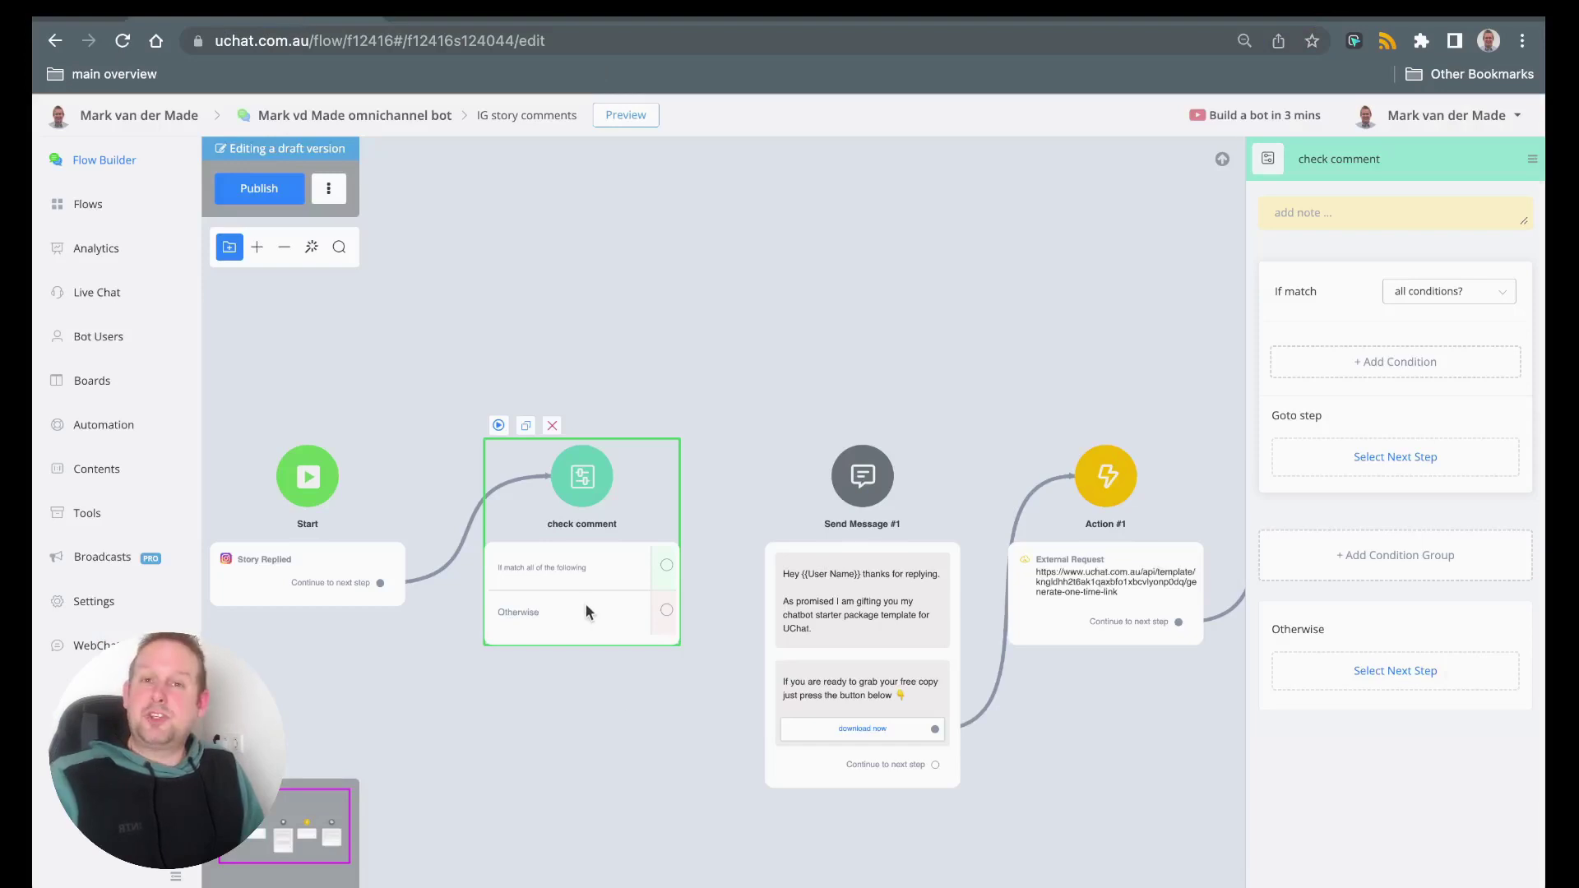
Step: Add a check comment condition on the ig_story_id field
{"action": "left_click", "coordinate": [1458, 362]}
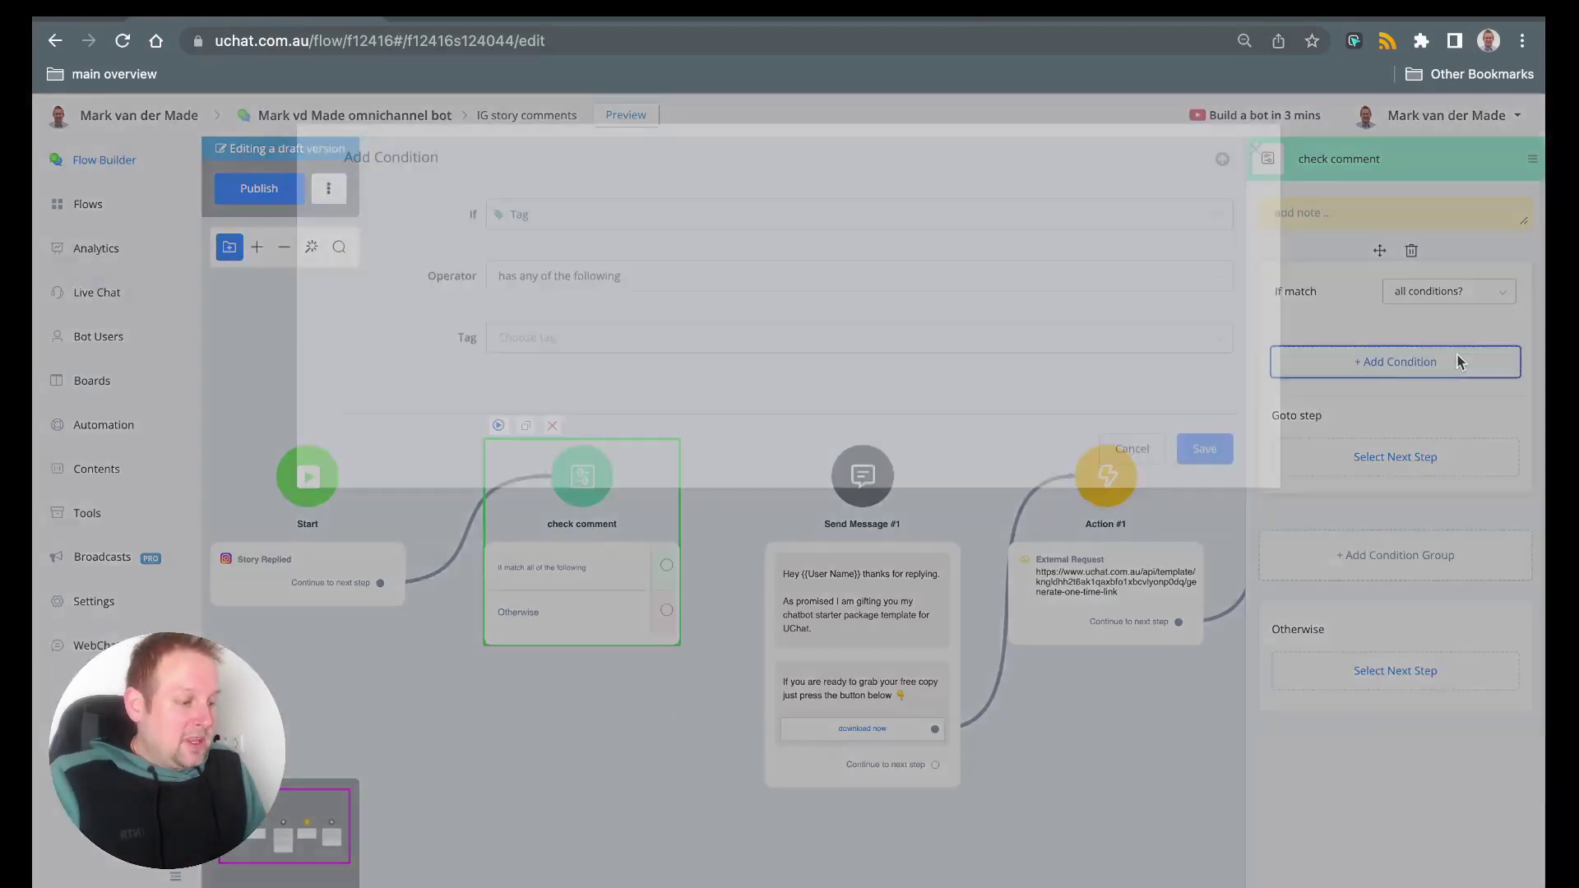
{"action": "left_click", "coordinate": [567, 223]}
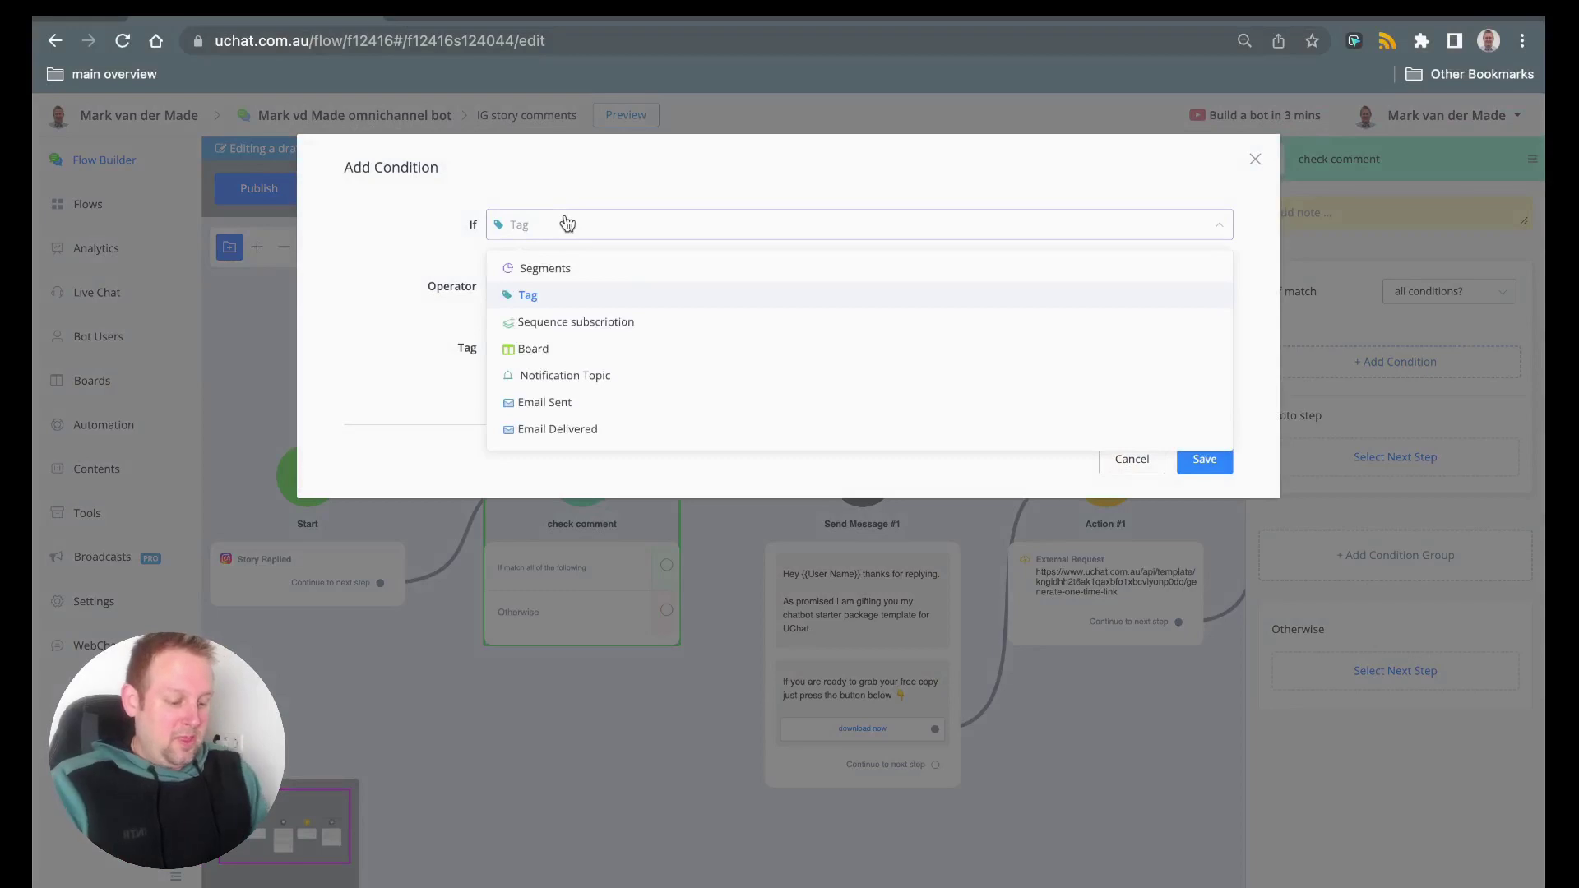
{"action": "type", "text": "ig"}
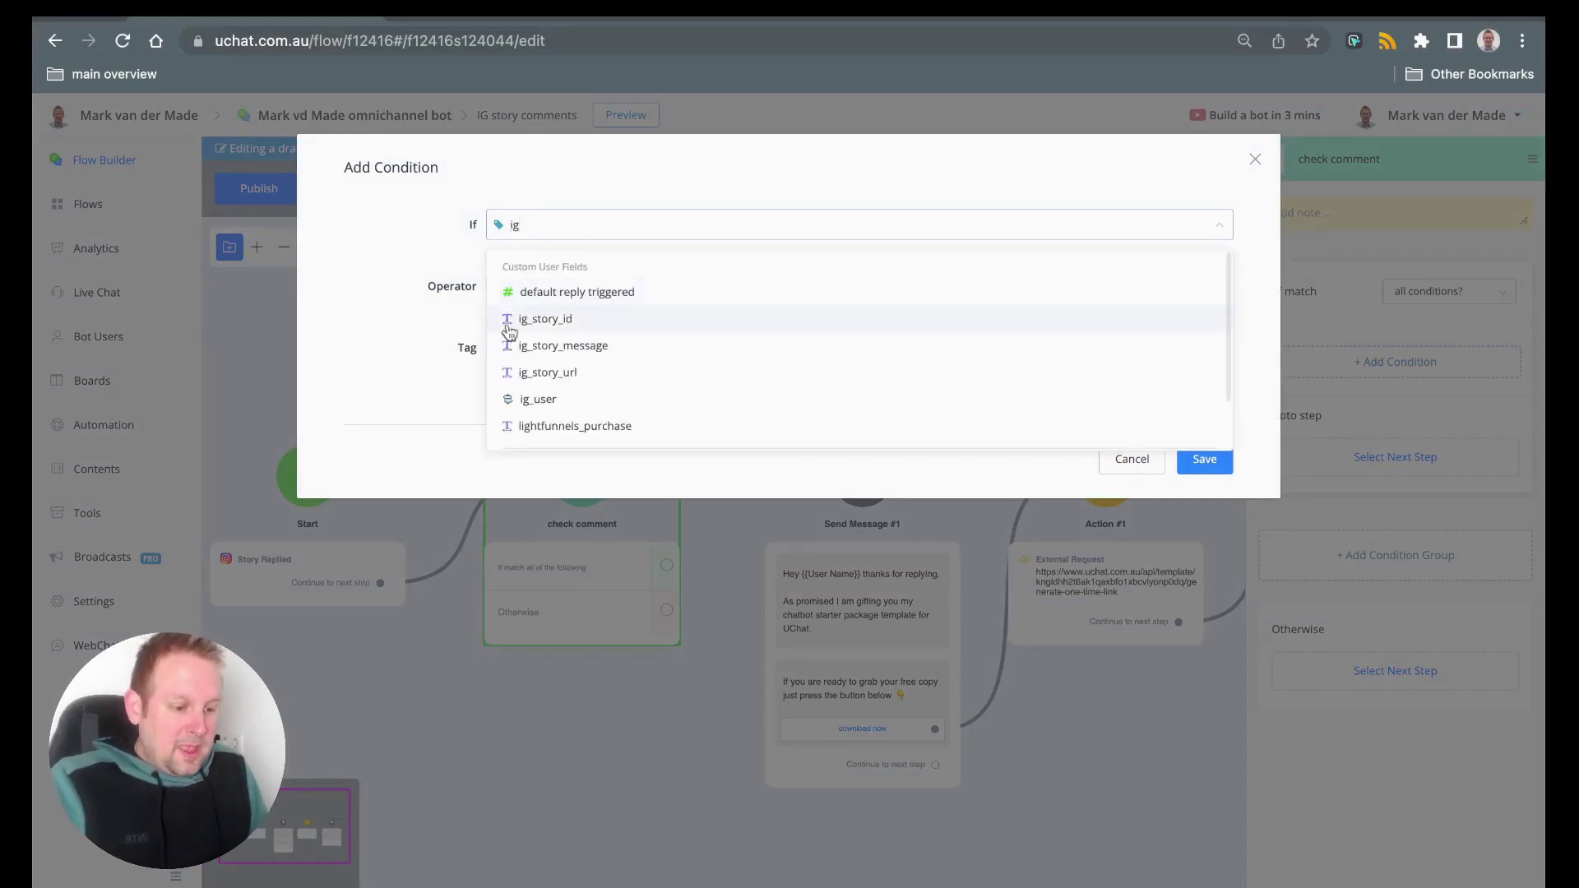
{"action": "left_click", "coordinate": [550, 326]}
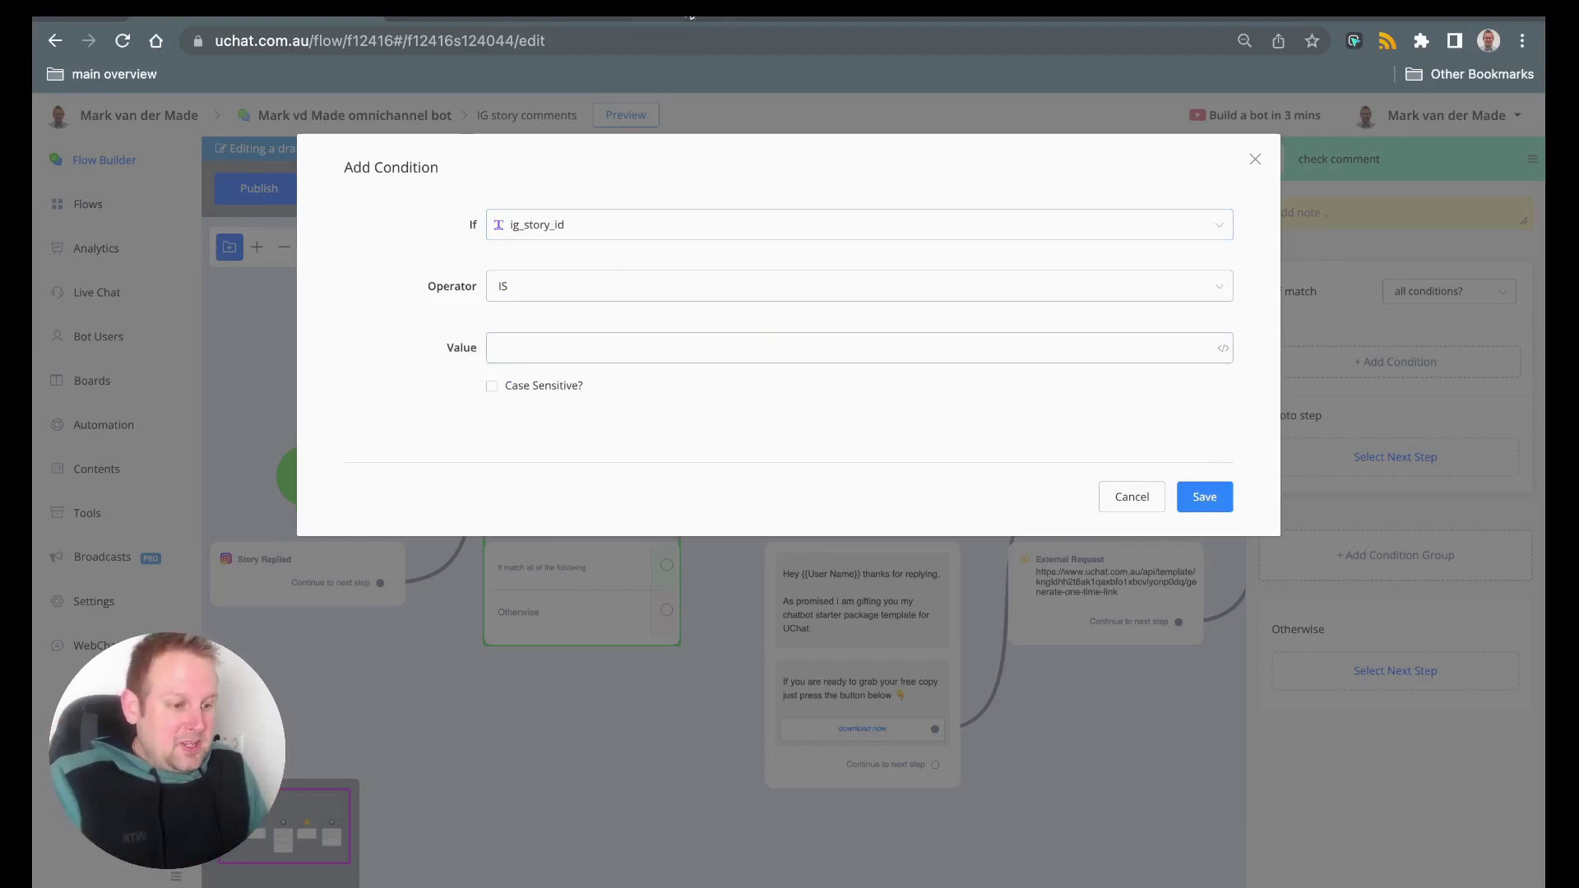
Step: Paste the story ID from the Instagram URL as the condition value and save
{"action": "left_click", "coordinate": [684, 19]}
{"action": "left_click", "coordinate": [513, 18]}
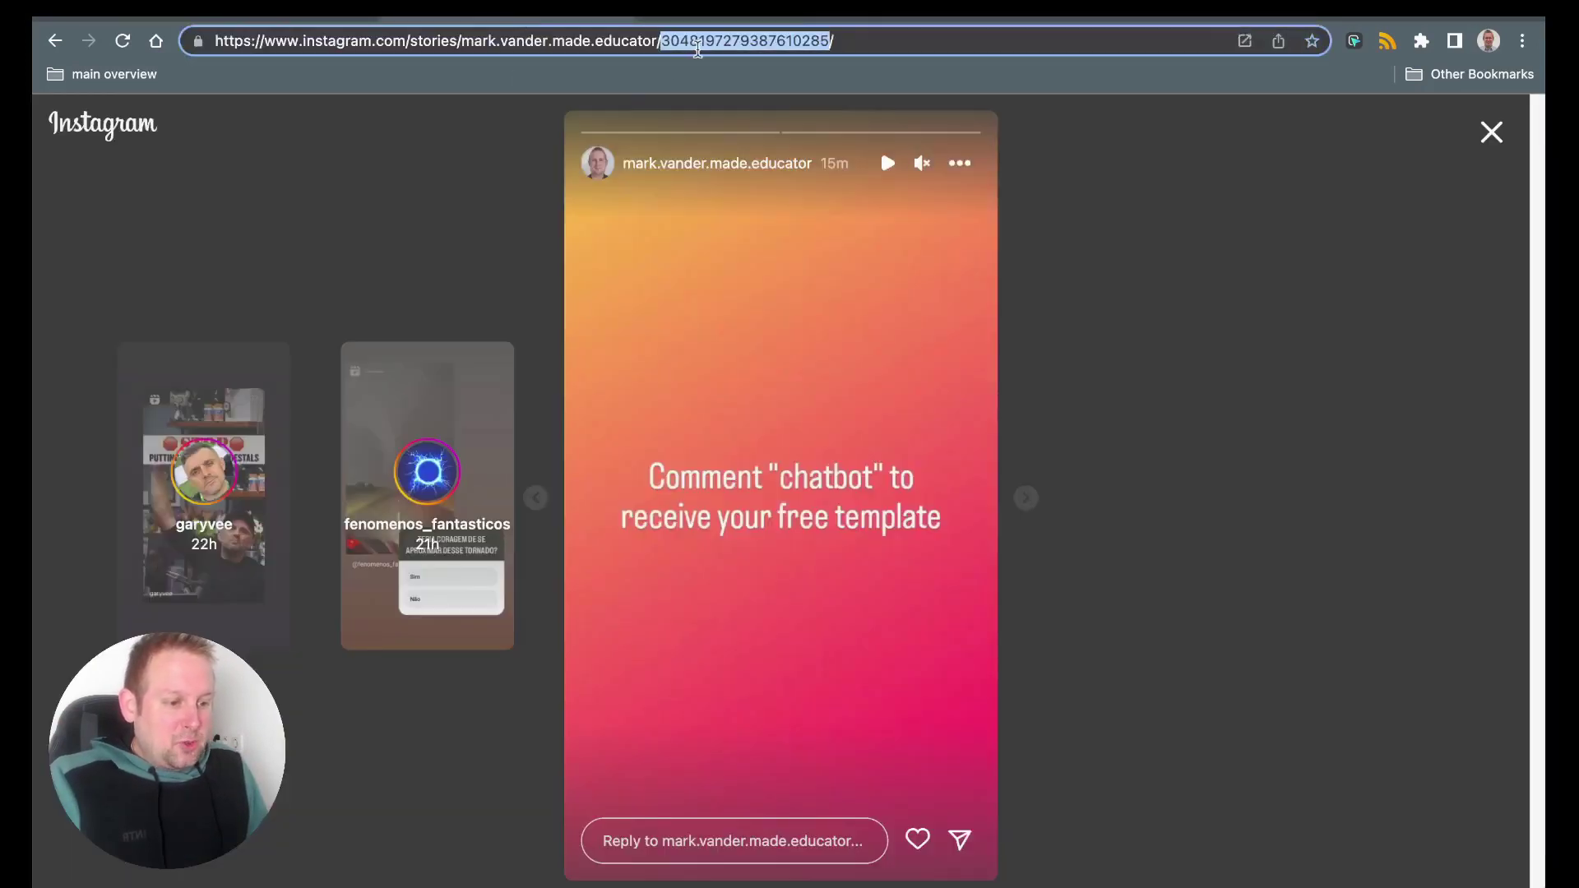
{"action": "mouse_move", "coordinate": [728, 141]}
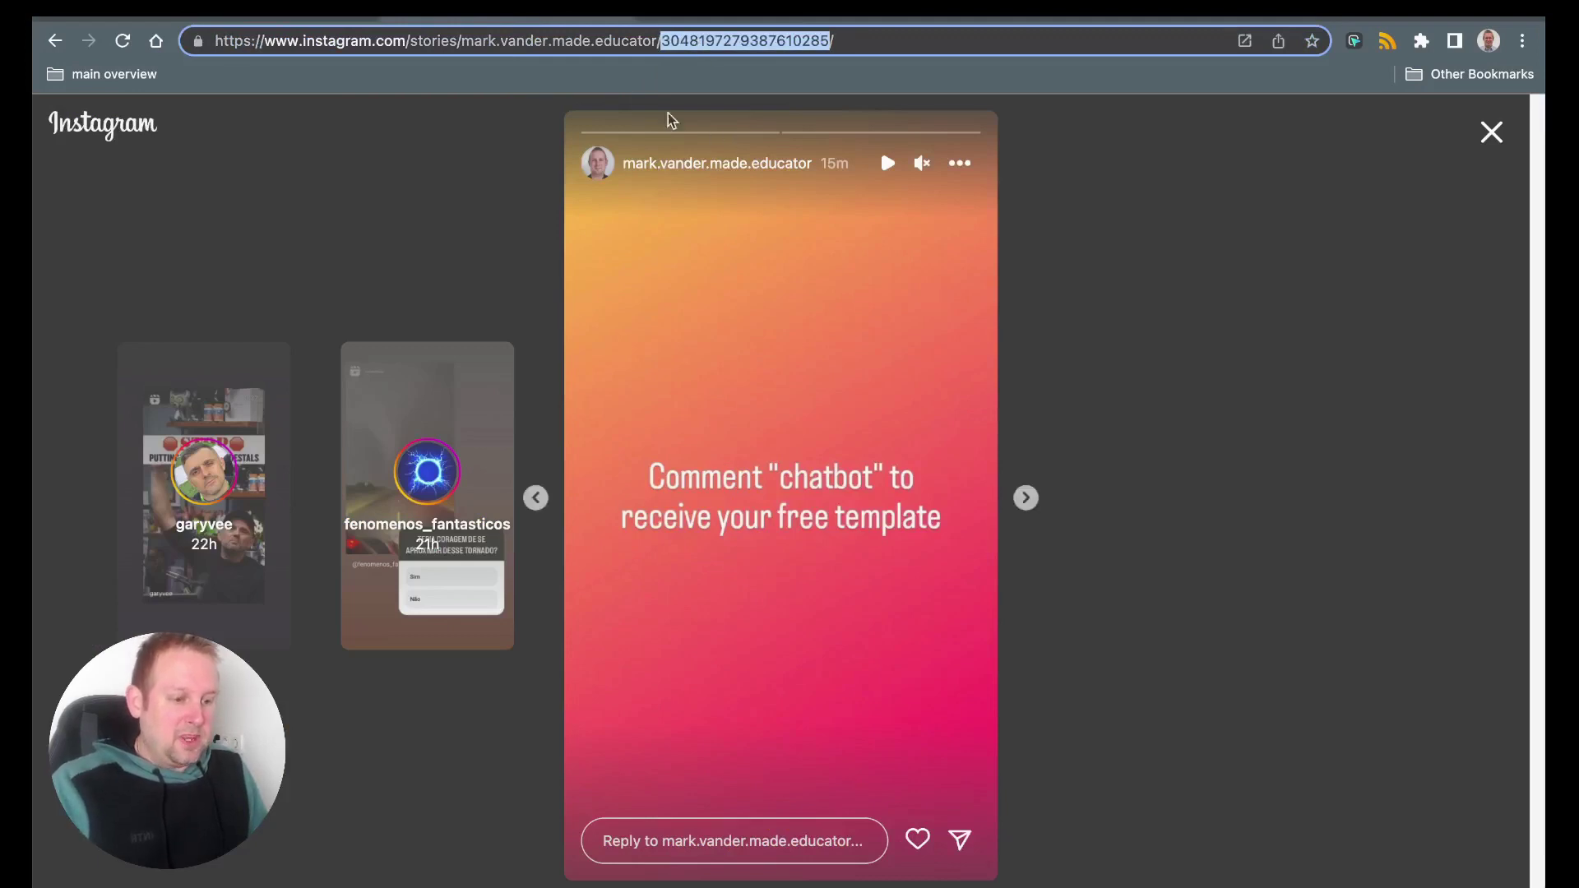
{"action": "left_click", "coordinate": [329, 16]}
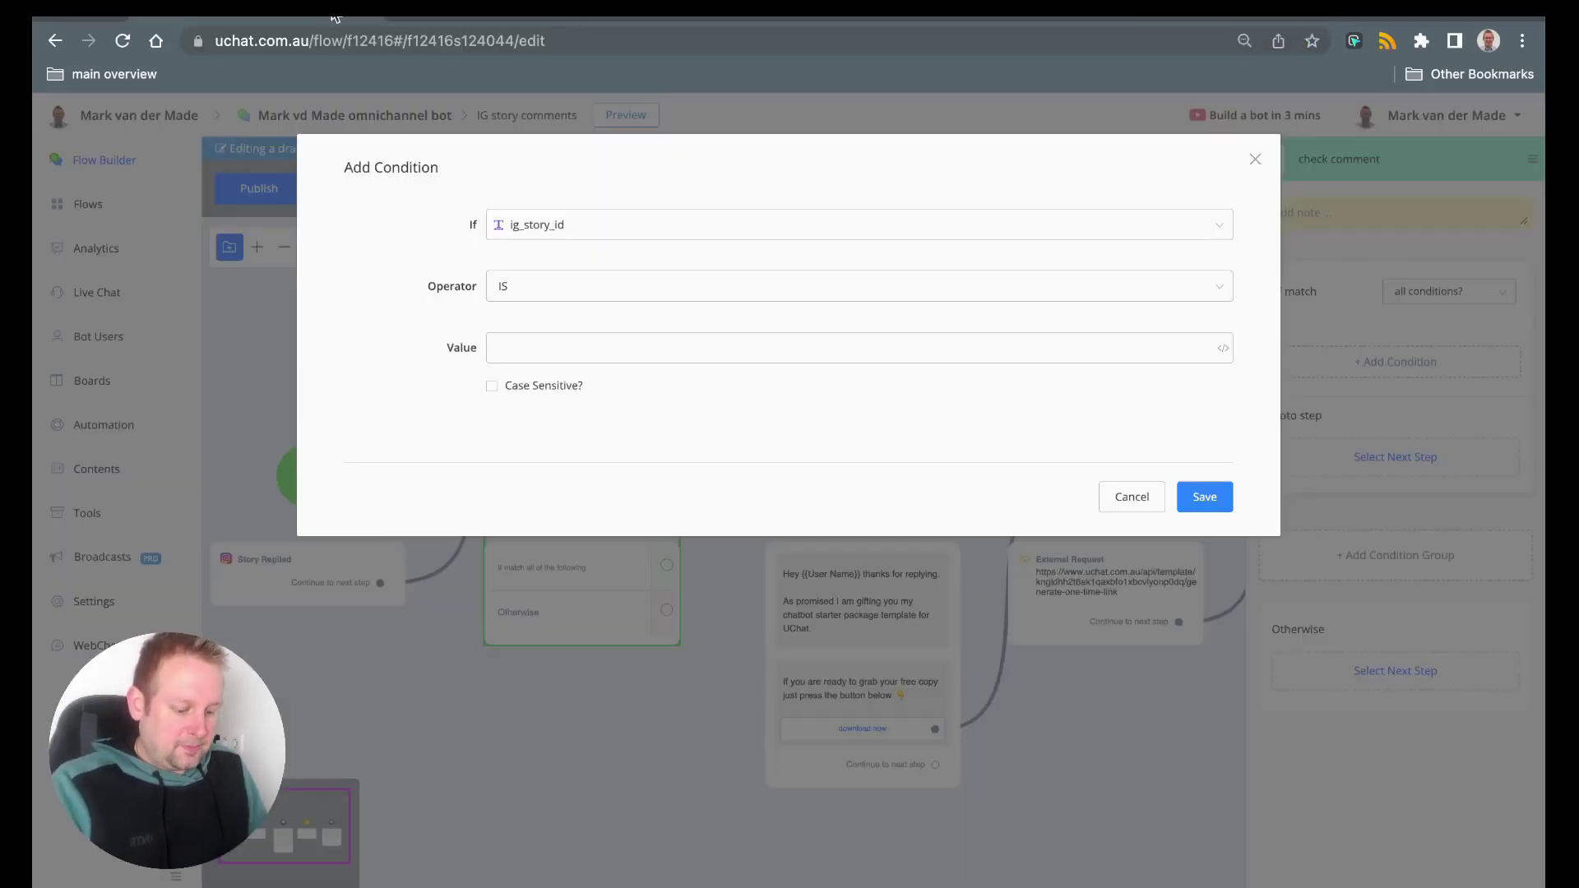
{"action": "key", "text": "super+v"}
{"action": "left_click", "coordinate": [1205, 496]}
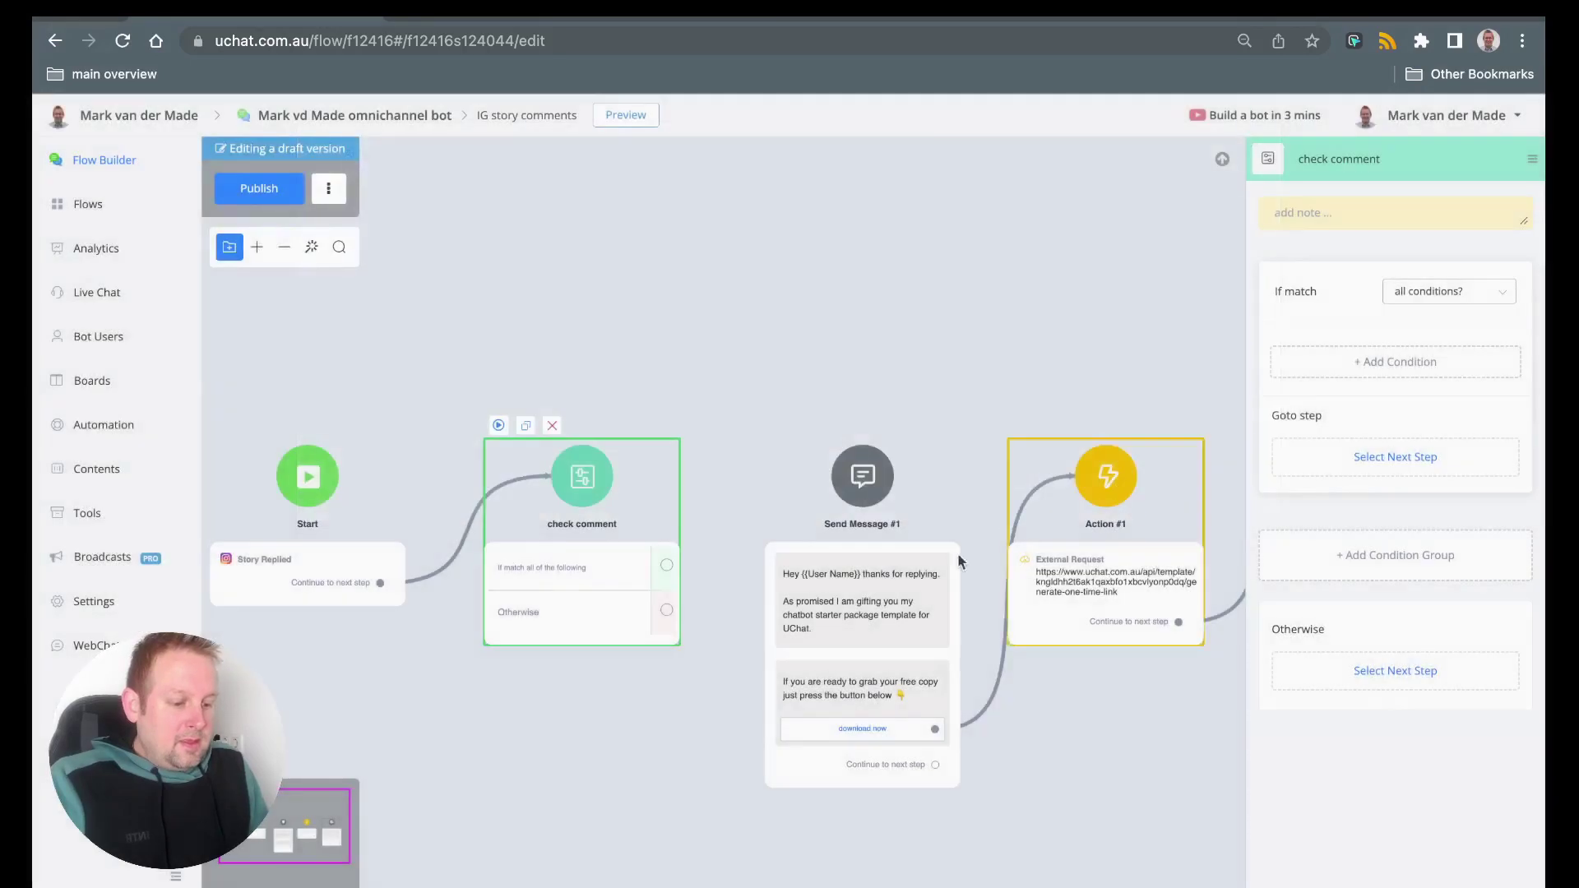
Step: Connect check comment's match output to Send Message #1
{"action": "left_click_drag", "start_coordinate": [666, 564], "coordinate": [865, 474]}
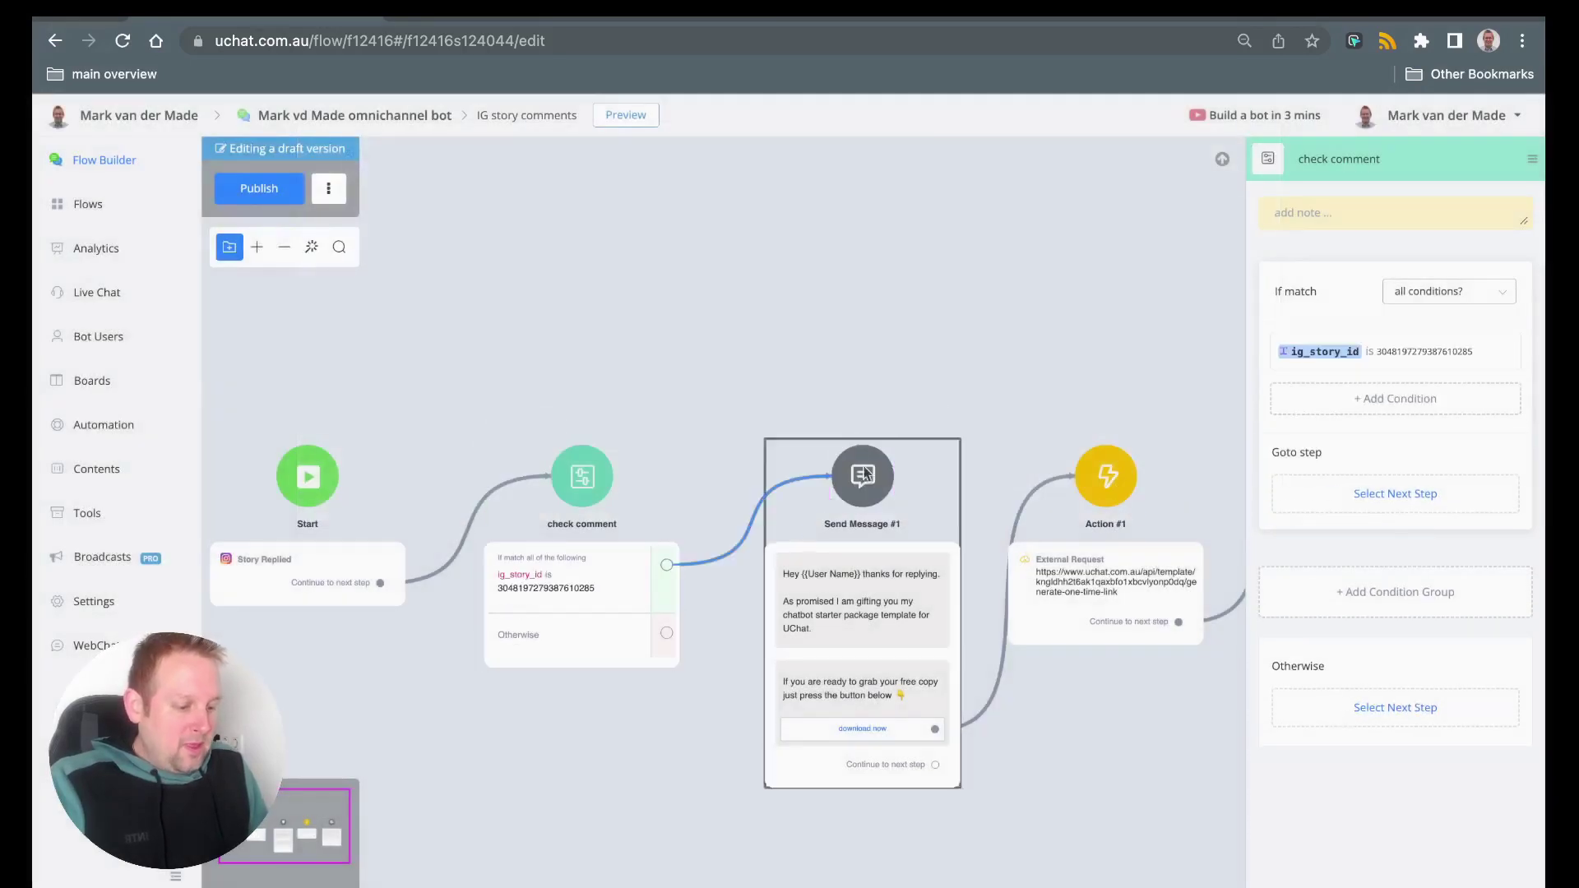
{"action": "left_click_drag", "start_coordinate": [934, 393], "coordinate": [904, 185]}
{"action": "scroll", "coordinate": [708, 504], "scroll_direction": "down", "scroll_amount": 3}
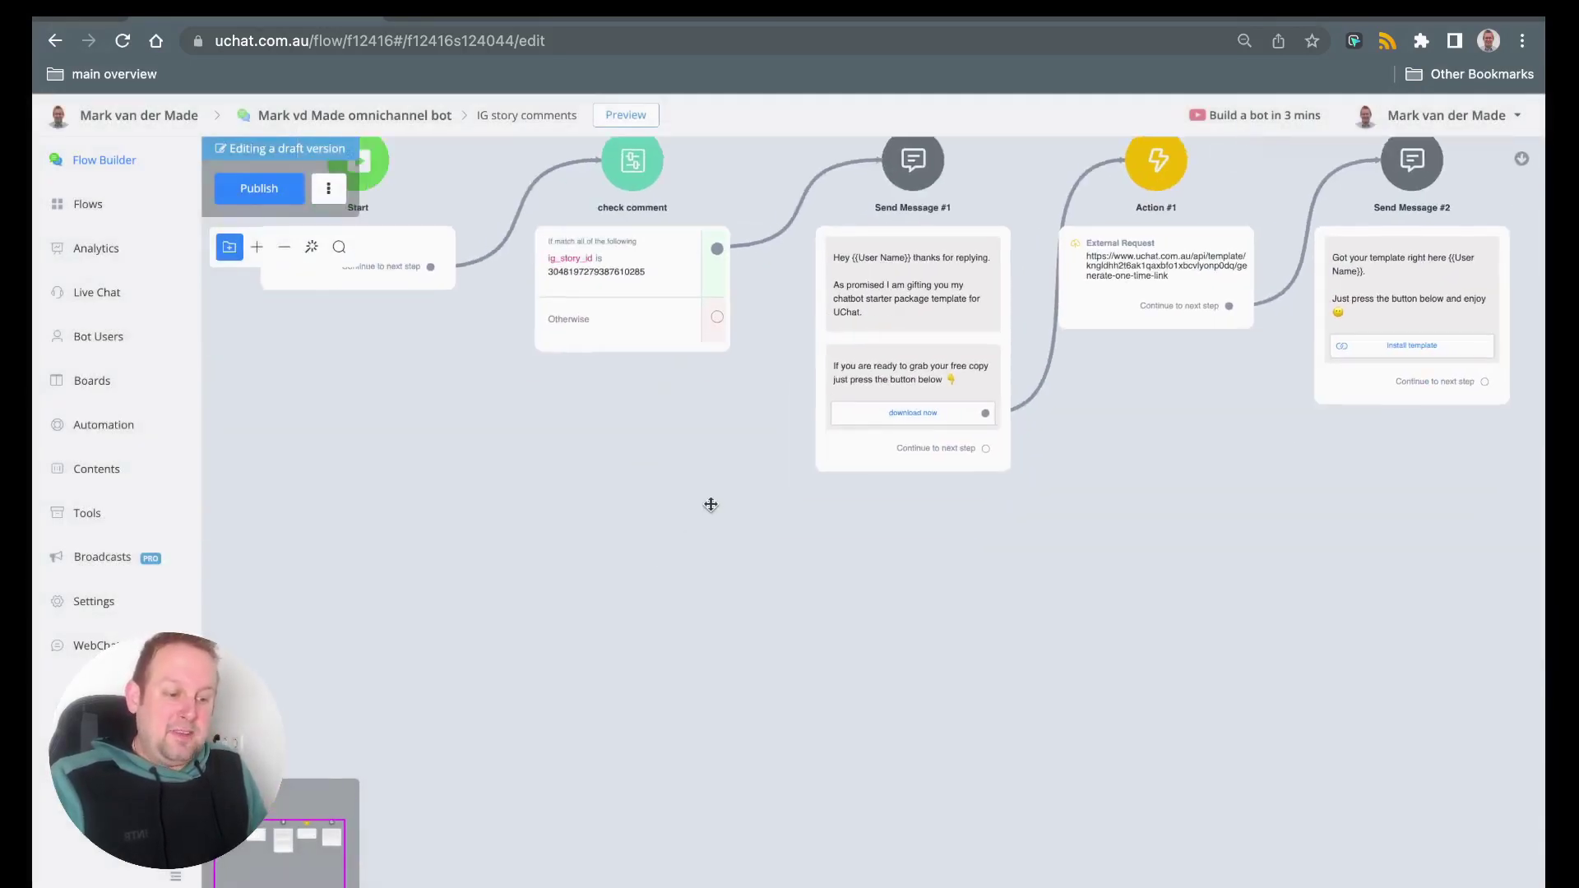
Step: Add a second condition group to check comment and start a new condition in it
{"action": "left_click", "coordinate": [594, 321]}
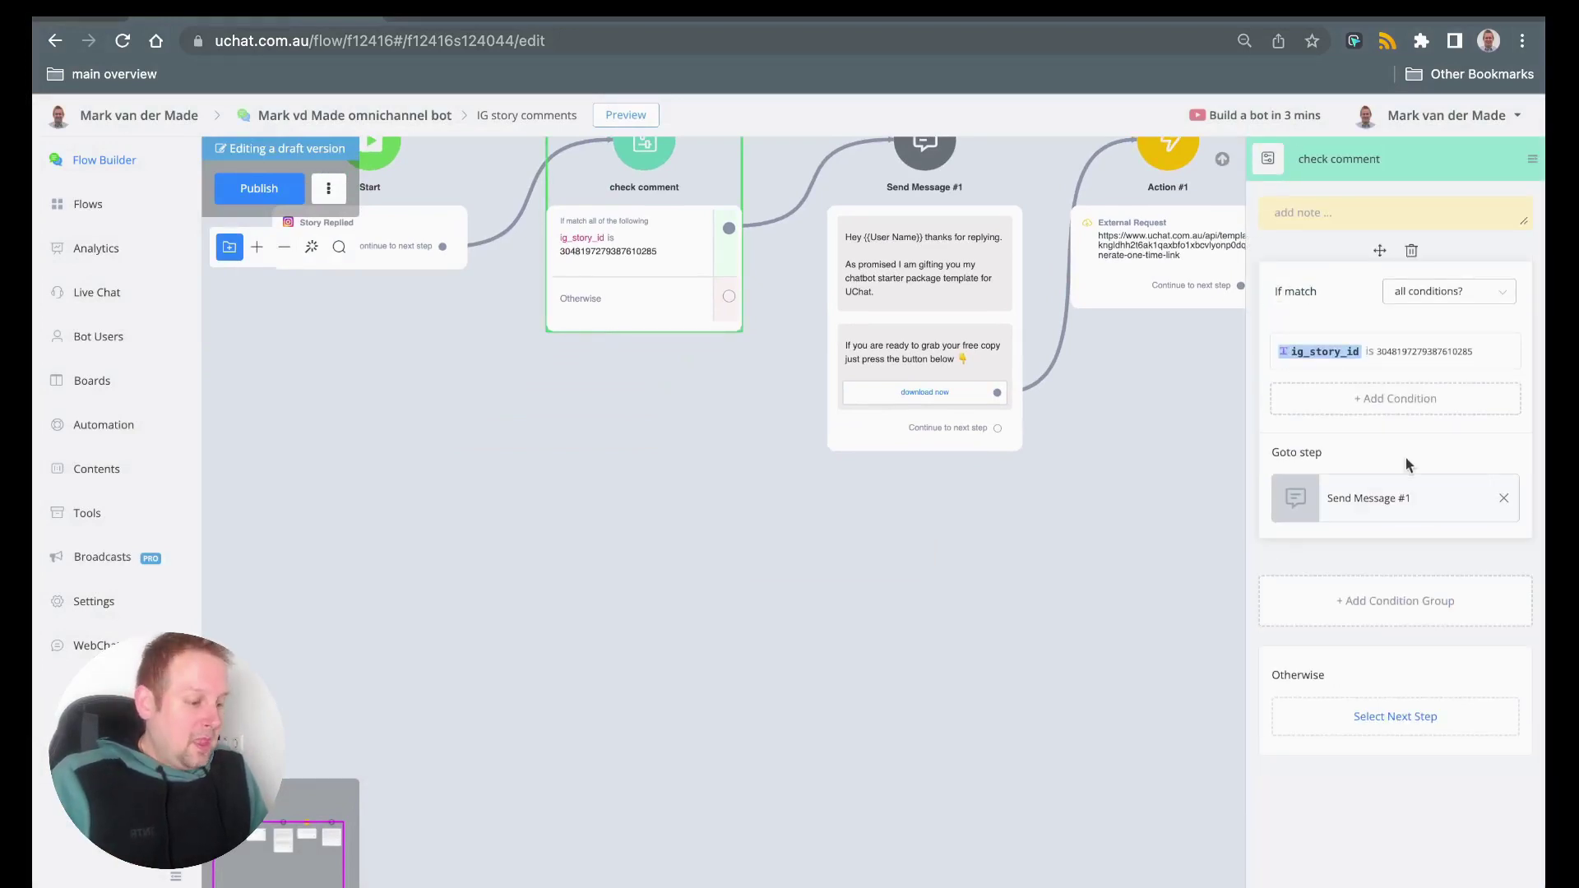
{"action": "left_click", "coordinate": [1389, 615]}
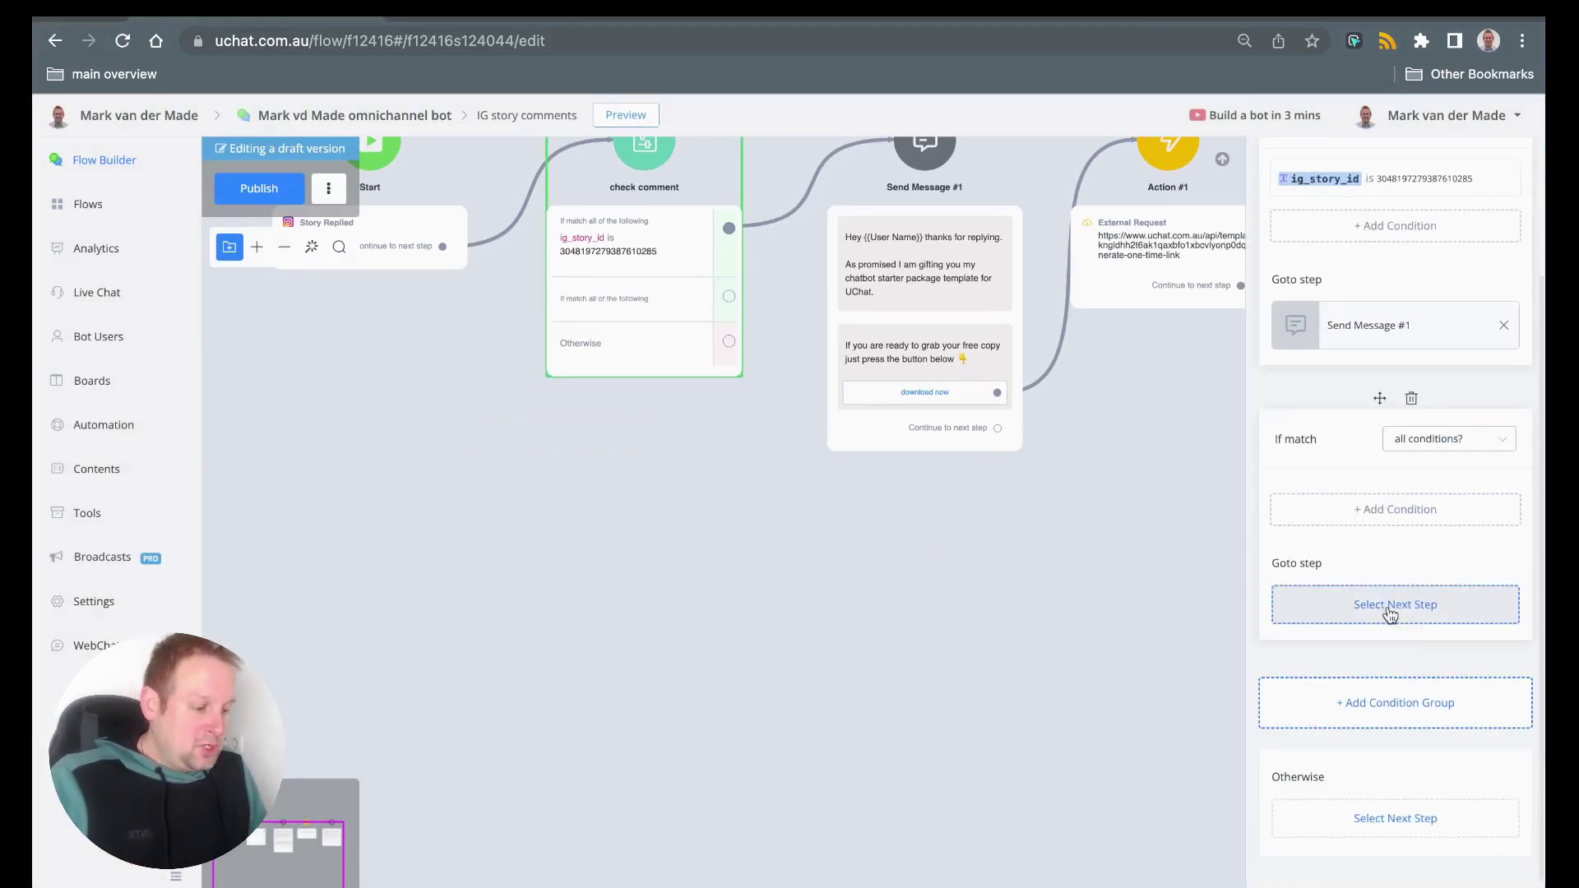
{"action": "left_click", "coordinate": [1360, 511]}
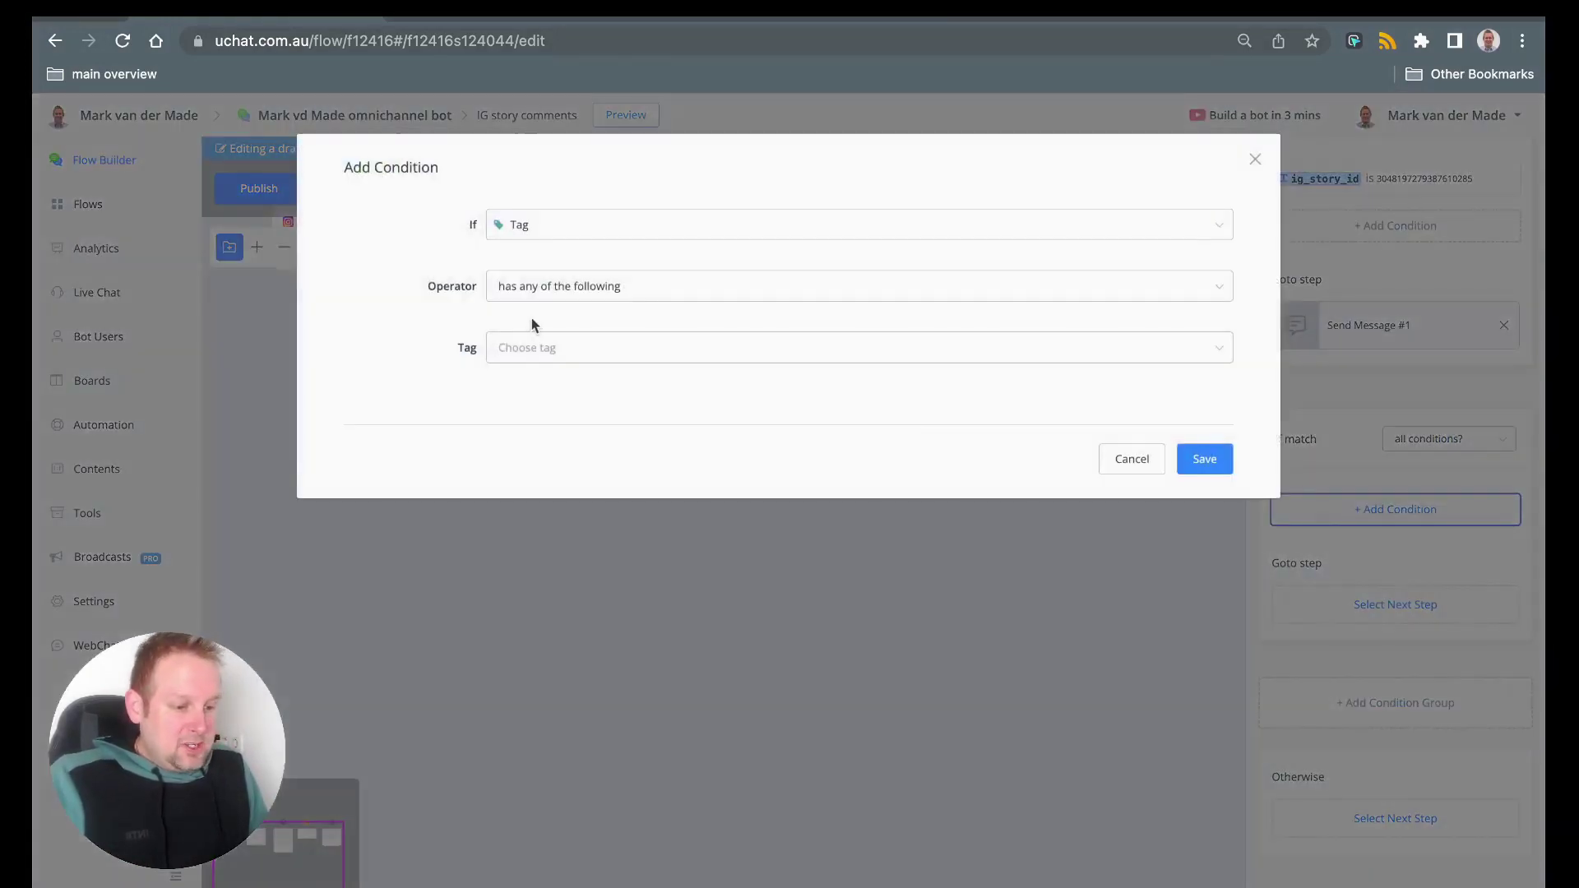
Step: Choose ig_story_id for the new condition, then cancel it without saving
{"action": "left_click", "coordinate": [546, 241]}
{"action": "type", "text": "ig"}
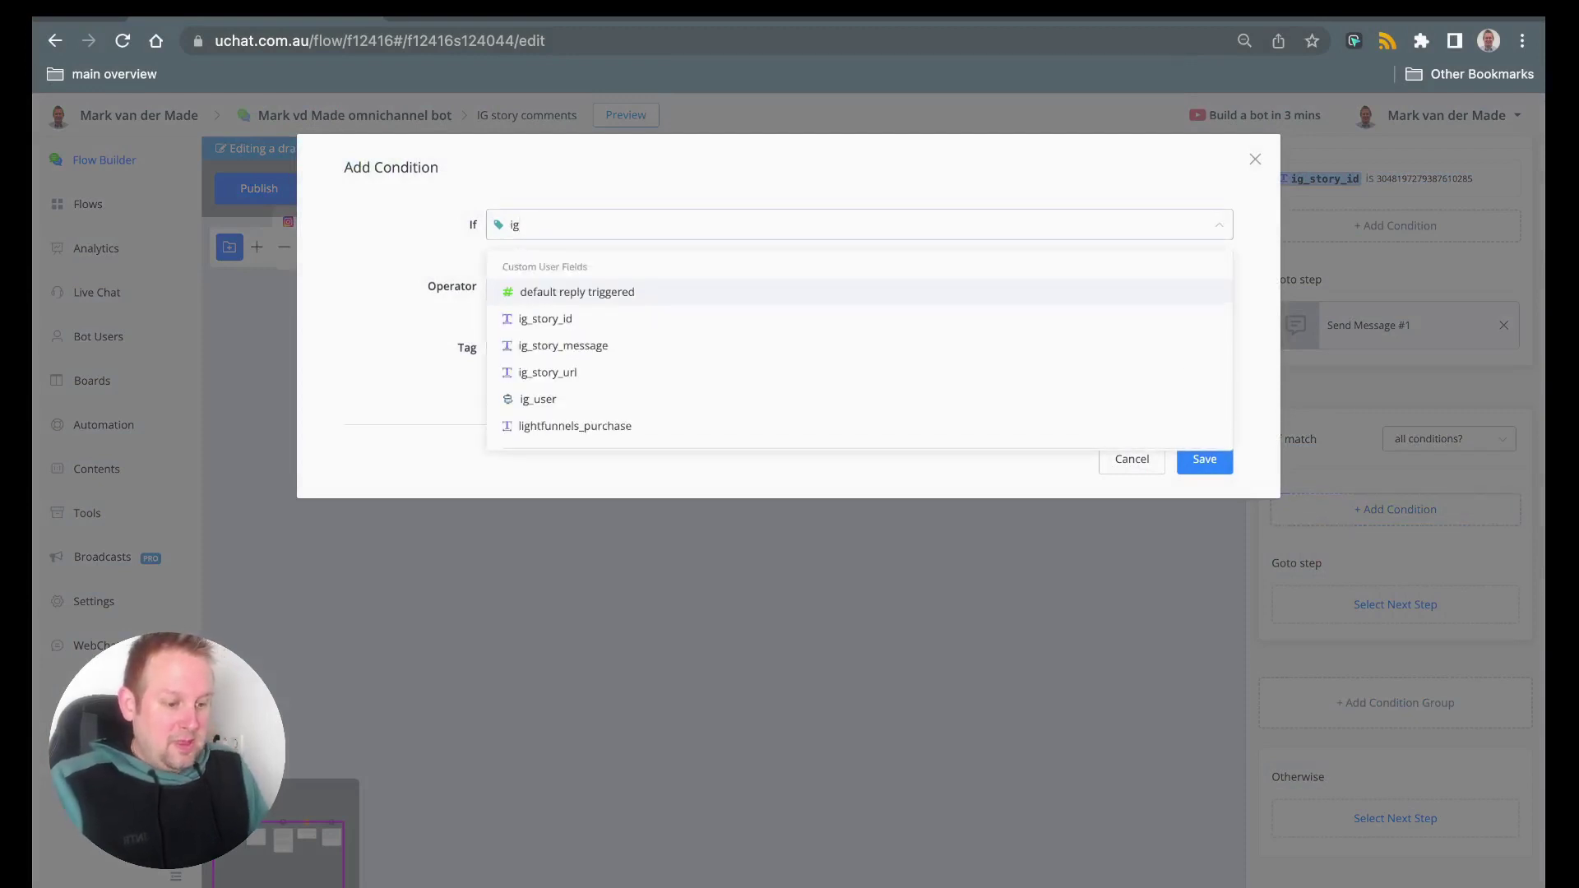
{"action": "left_click", "coordinate": [563, 319]}
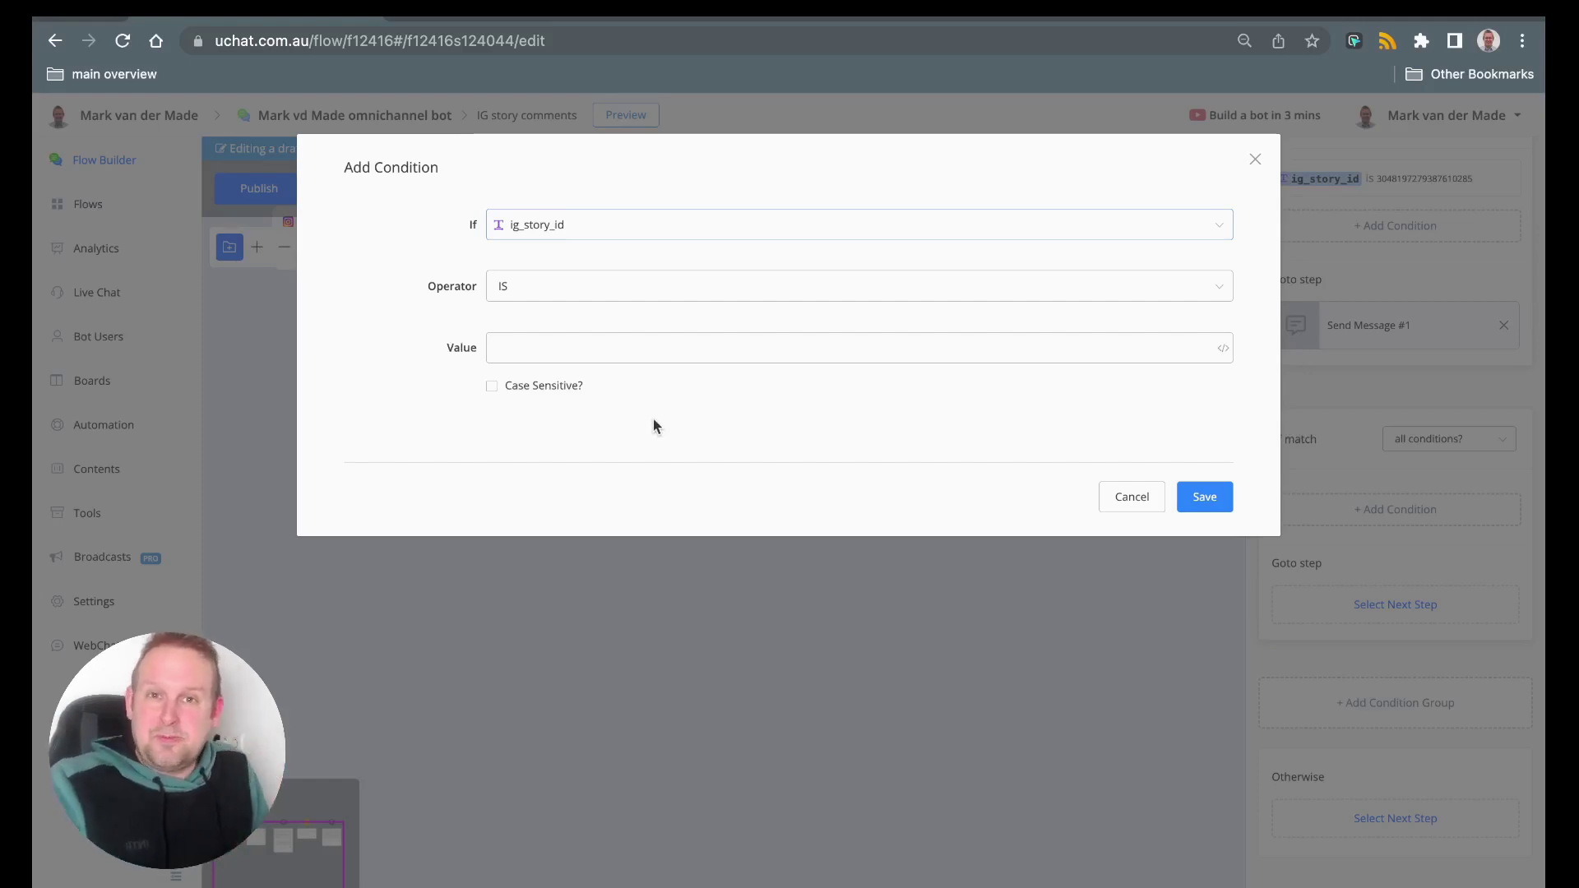
{"action": "left_click", "coordinate": [1115, 489]}
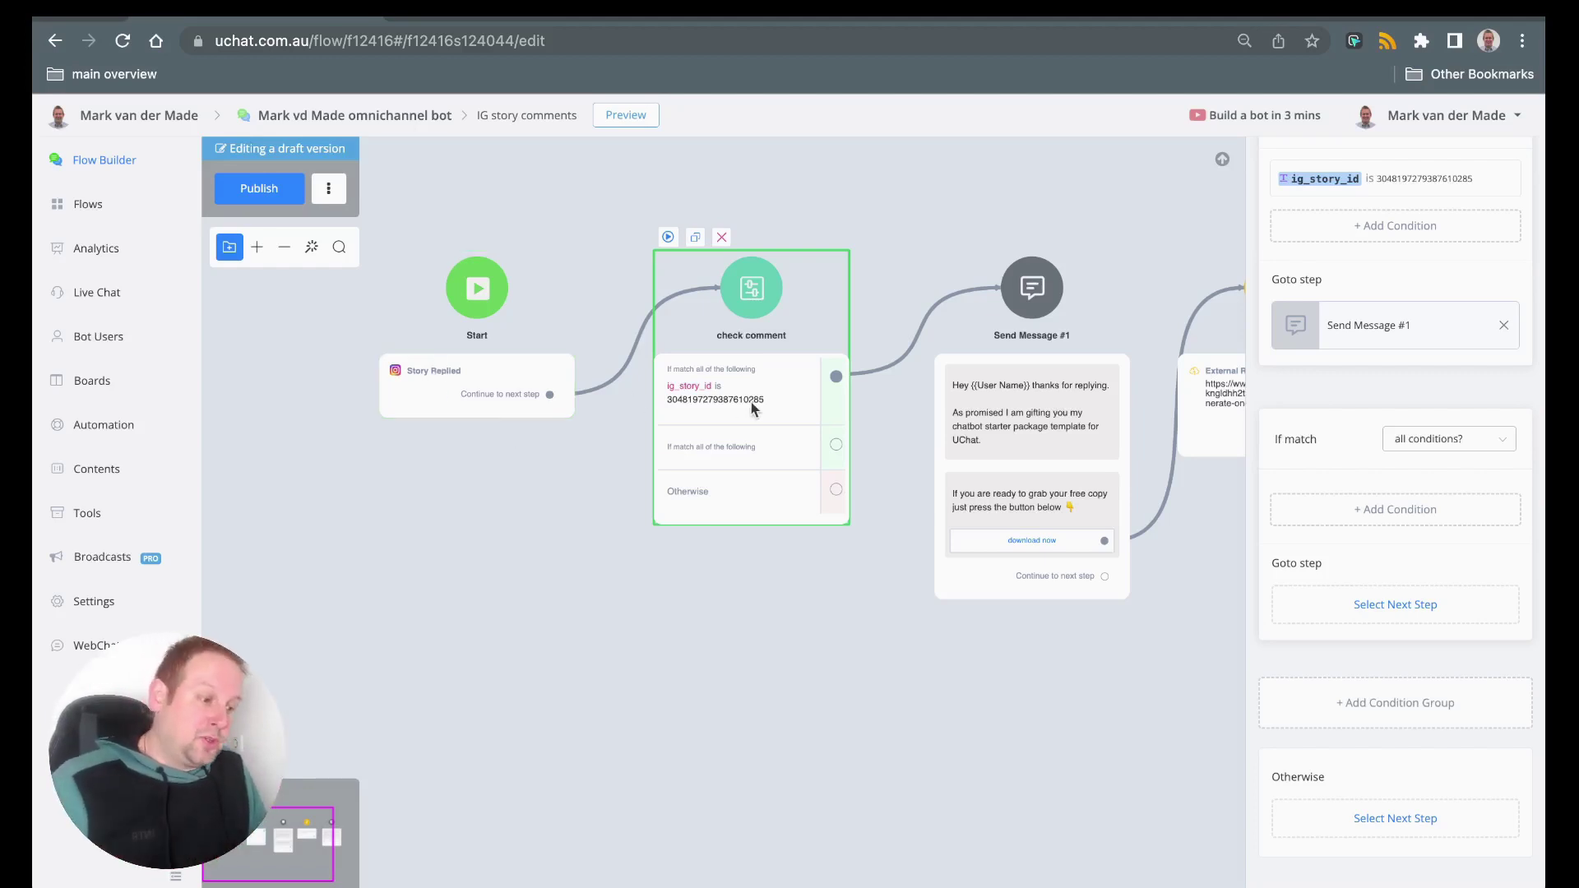
Step: Delete the story-ID condition group from check comment
{"action": "scroll", "coordinate": [1207, 369], "scroll_direction": "up", "scroll_amount": 3}
{"action": "scroll", "coordinate": [1414, 322], "scroll_direction": "up", "scroll_amount": 2}
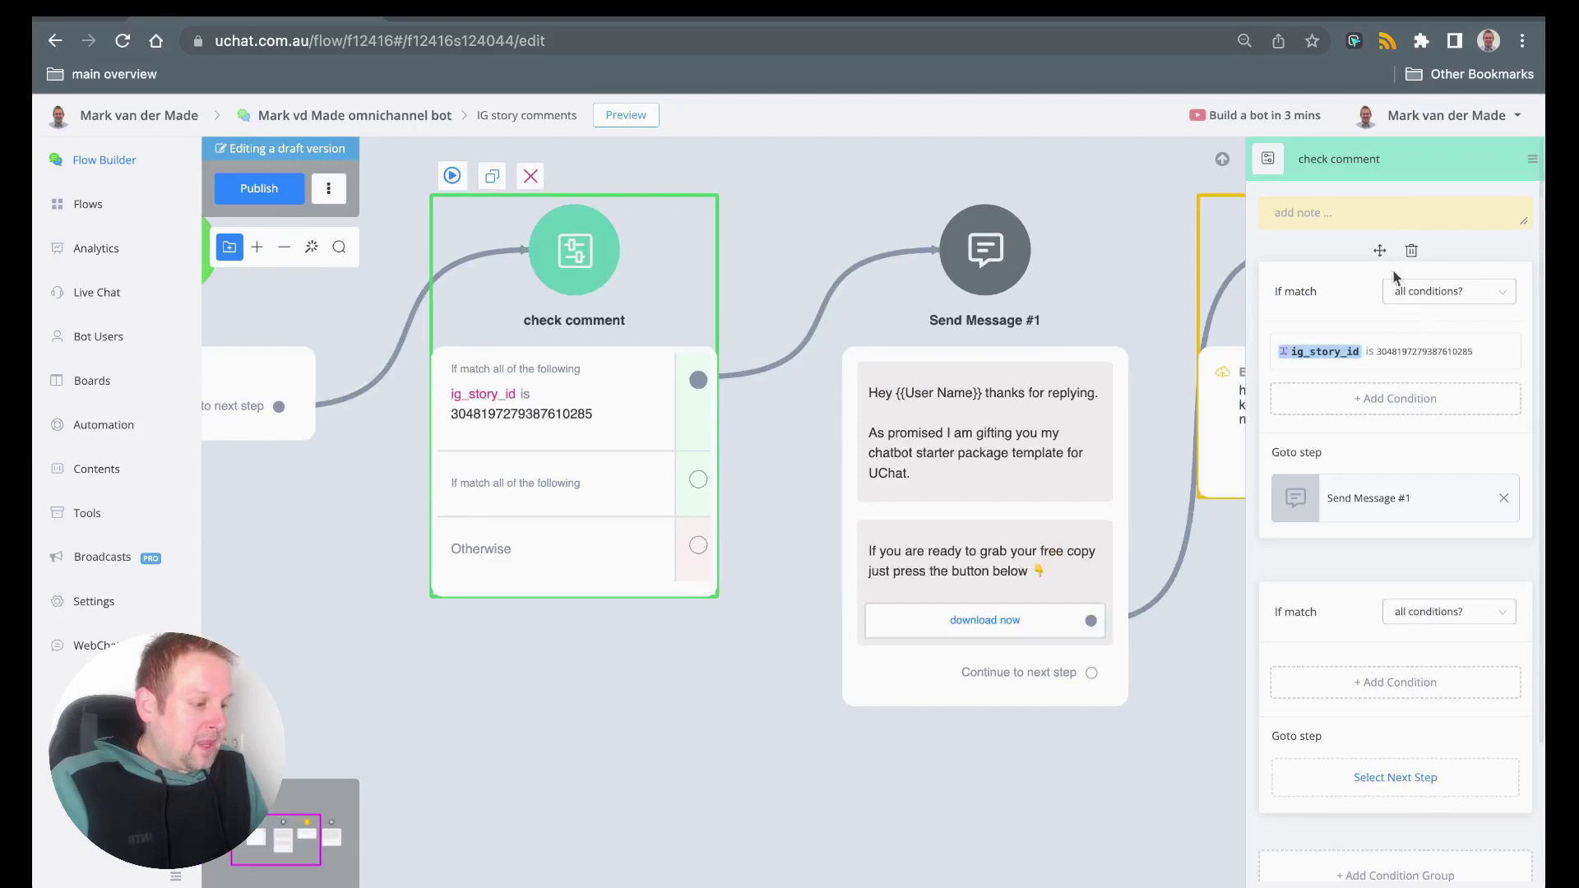
{"action": "left_click", "coordinate": [1411, 250]}
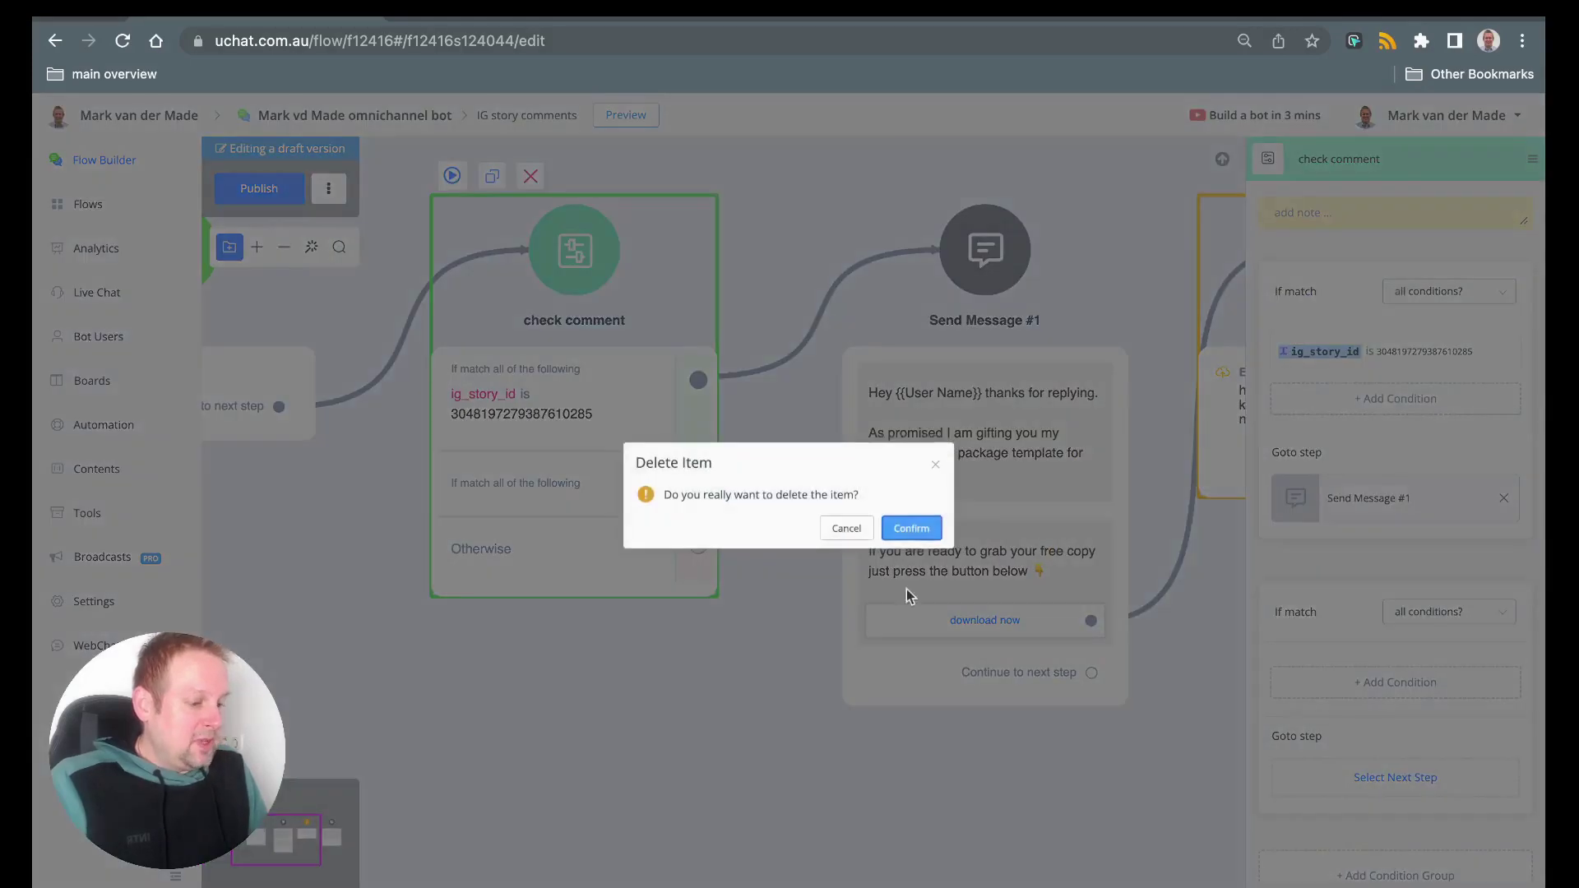
{"action": "left_click", "coordinate": [908, 529]}
Step: Add and save an ig_story_message equals 'chatbot' condition
{"action": "left_click", "coordinate": [1365, 362]}
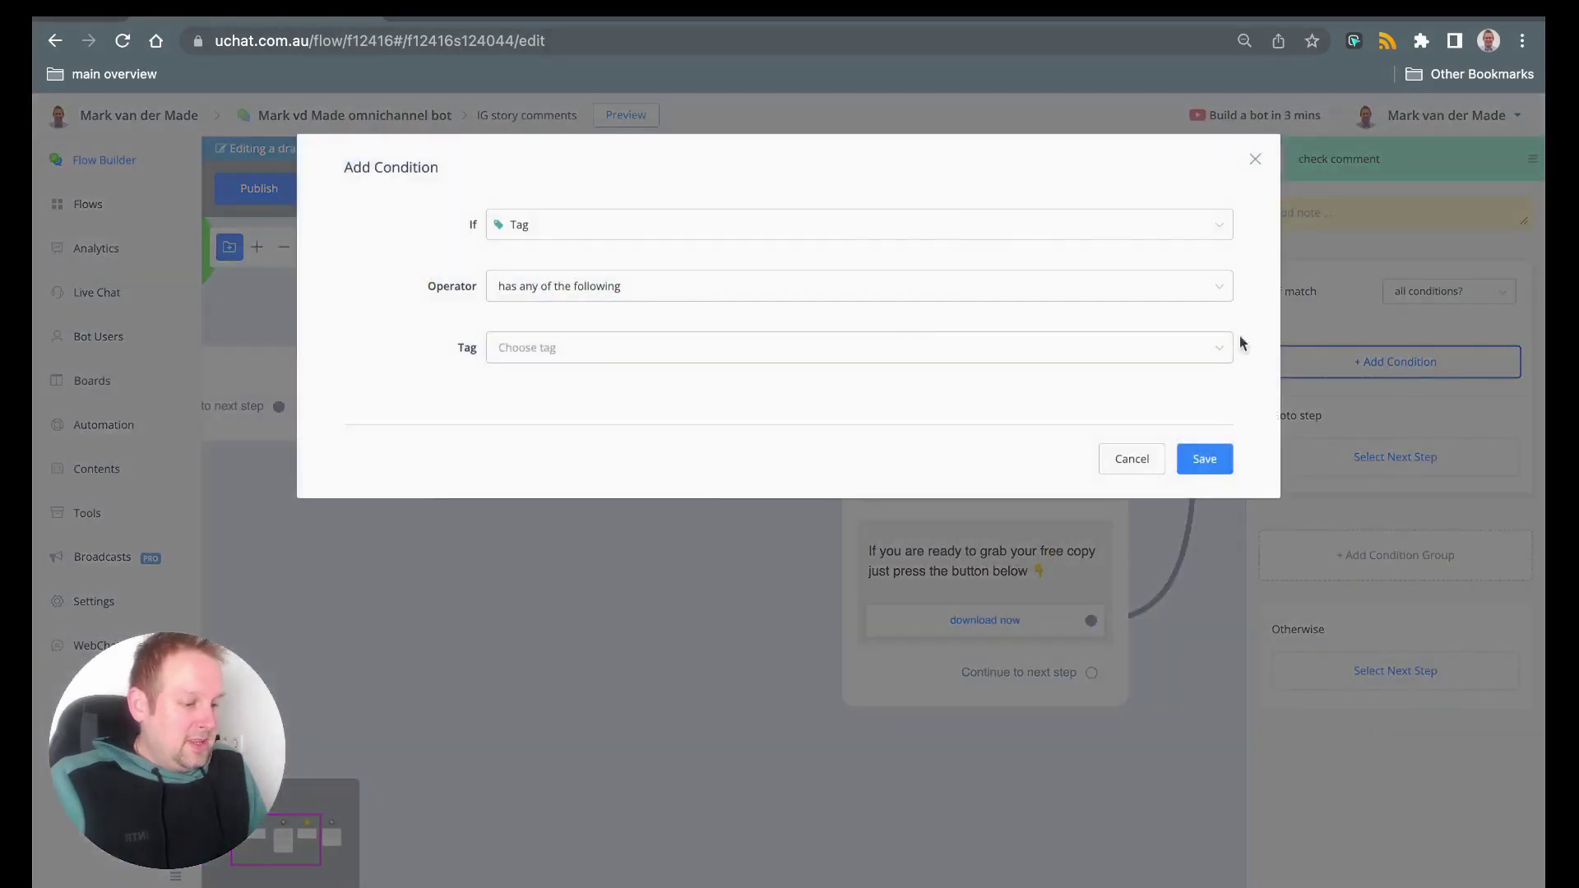
{"action": "left_click", "coordinate": [703, 221]}
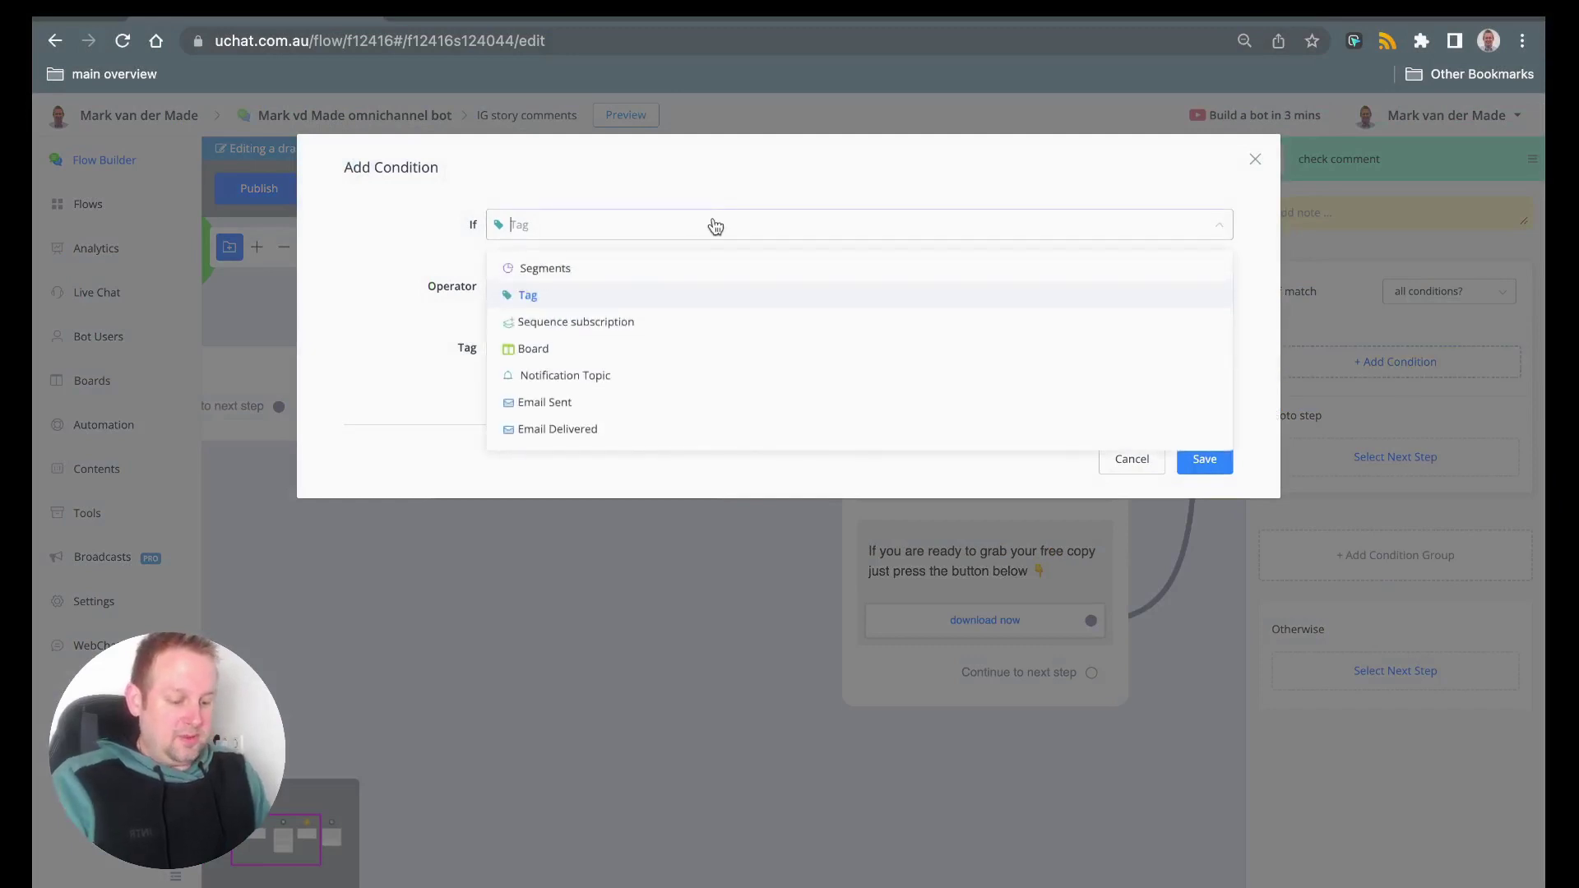
{"action": "type", "text": "ig"}
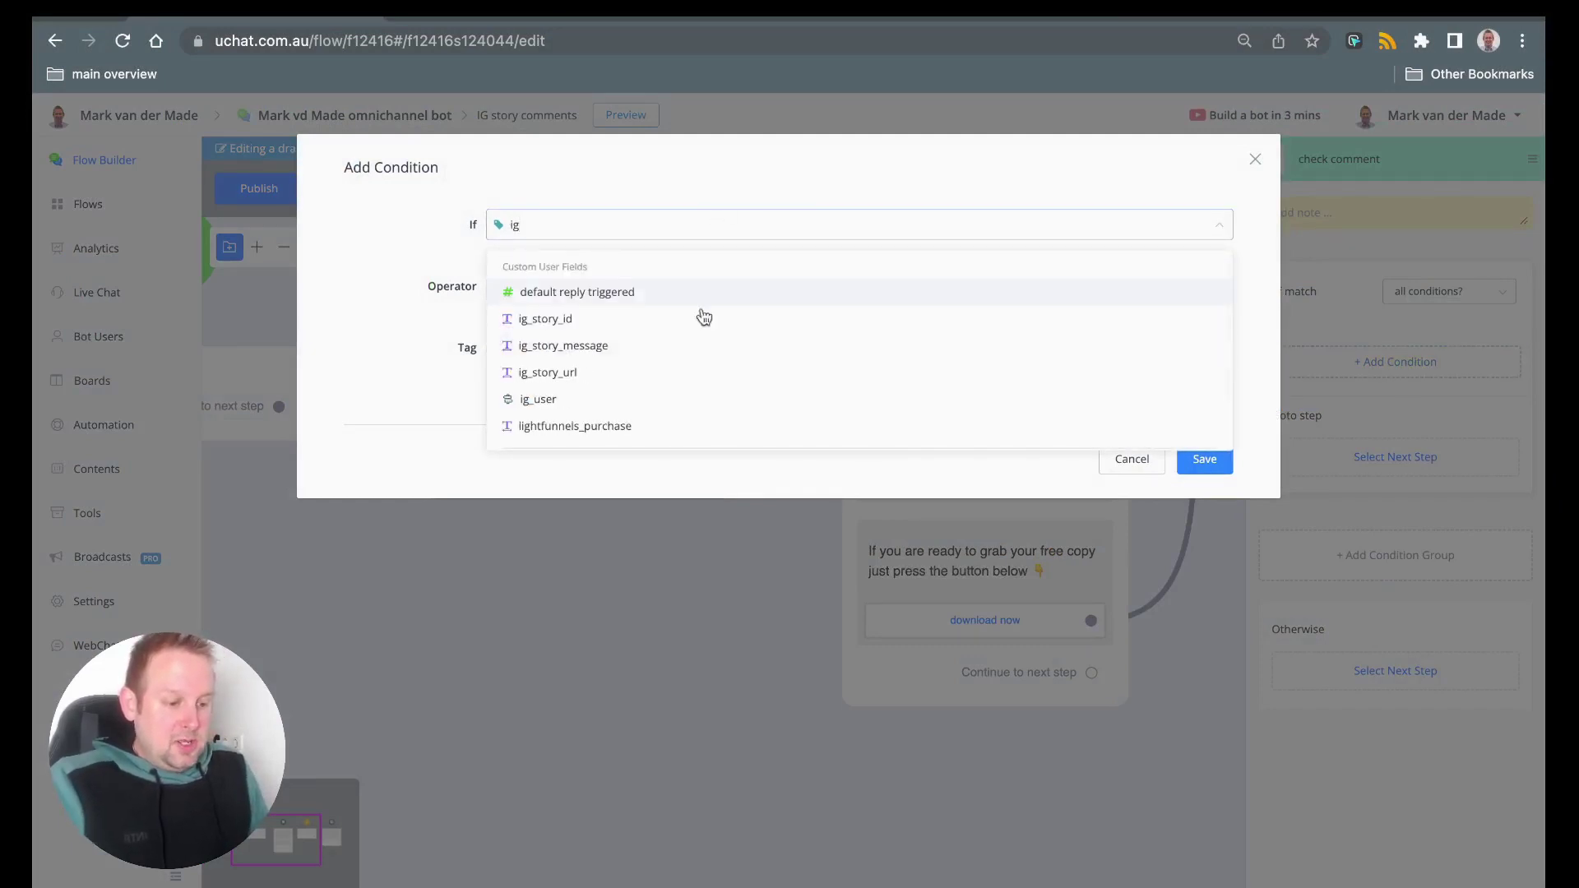
{"action": "left_click", "coordinate": [619, 349]}
{"action": "left_click", "coordinate": [618, 344]}
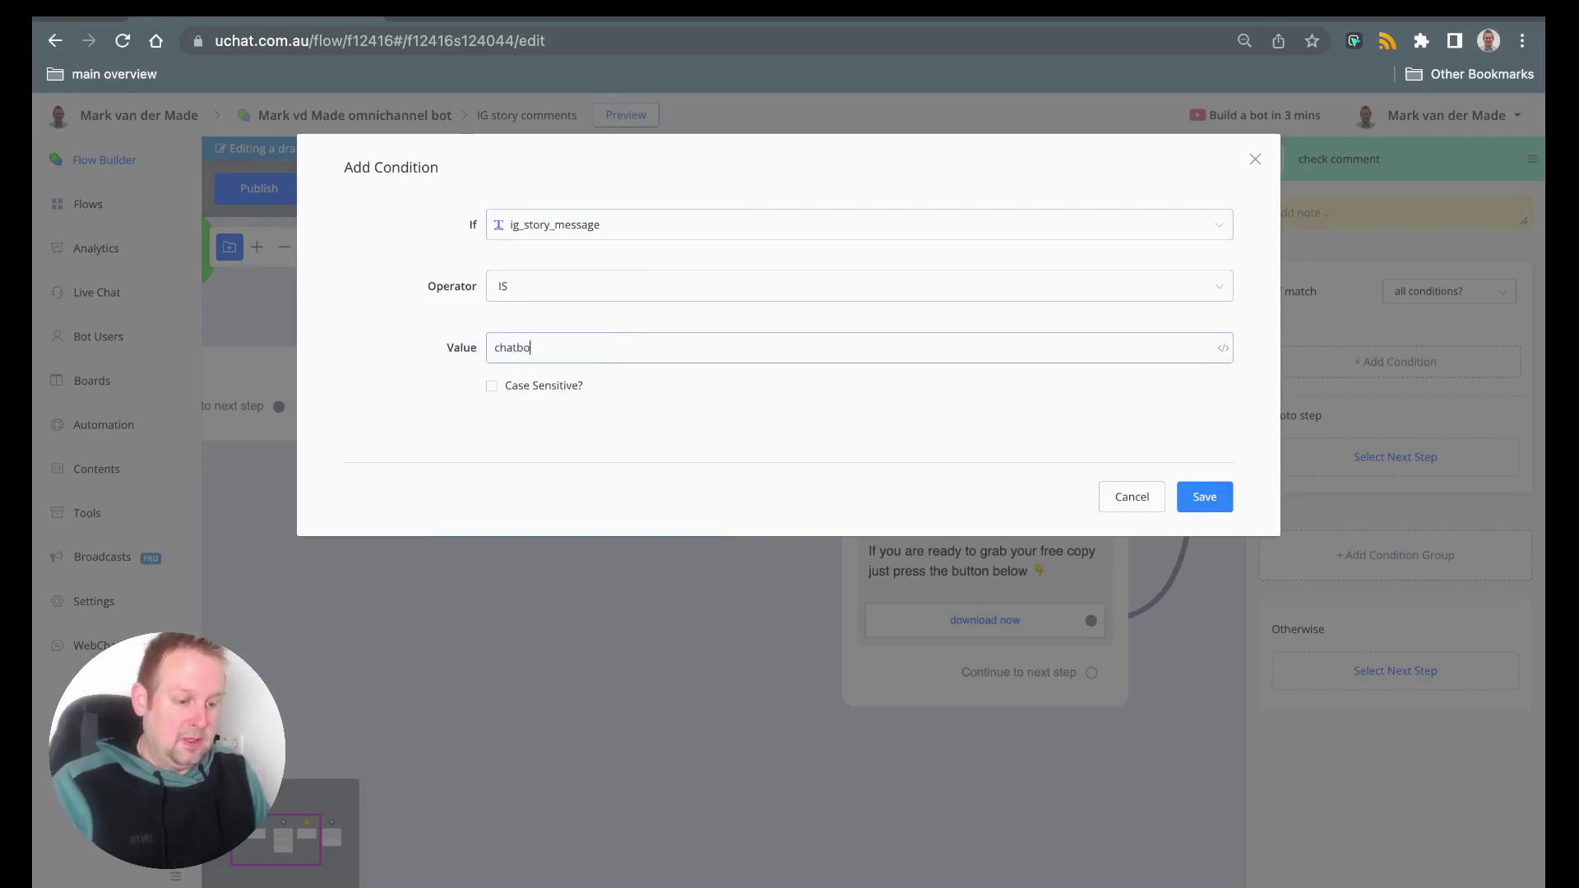
{"action": "type", "text": "chatbot"}
{"action": "left_click", "coordinate": [1205, 497]}
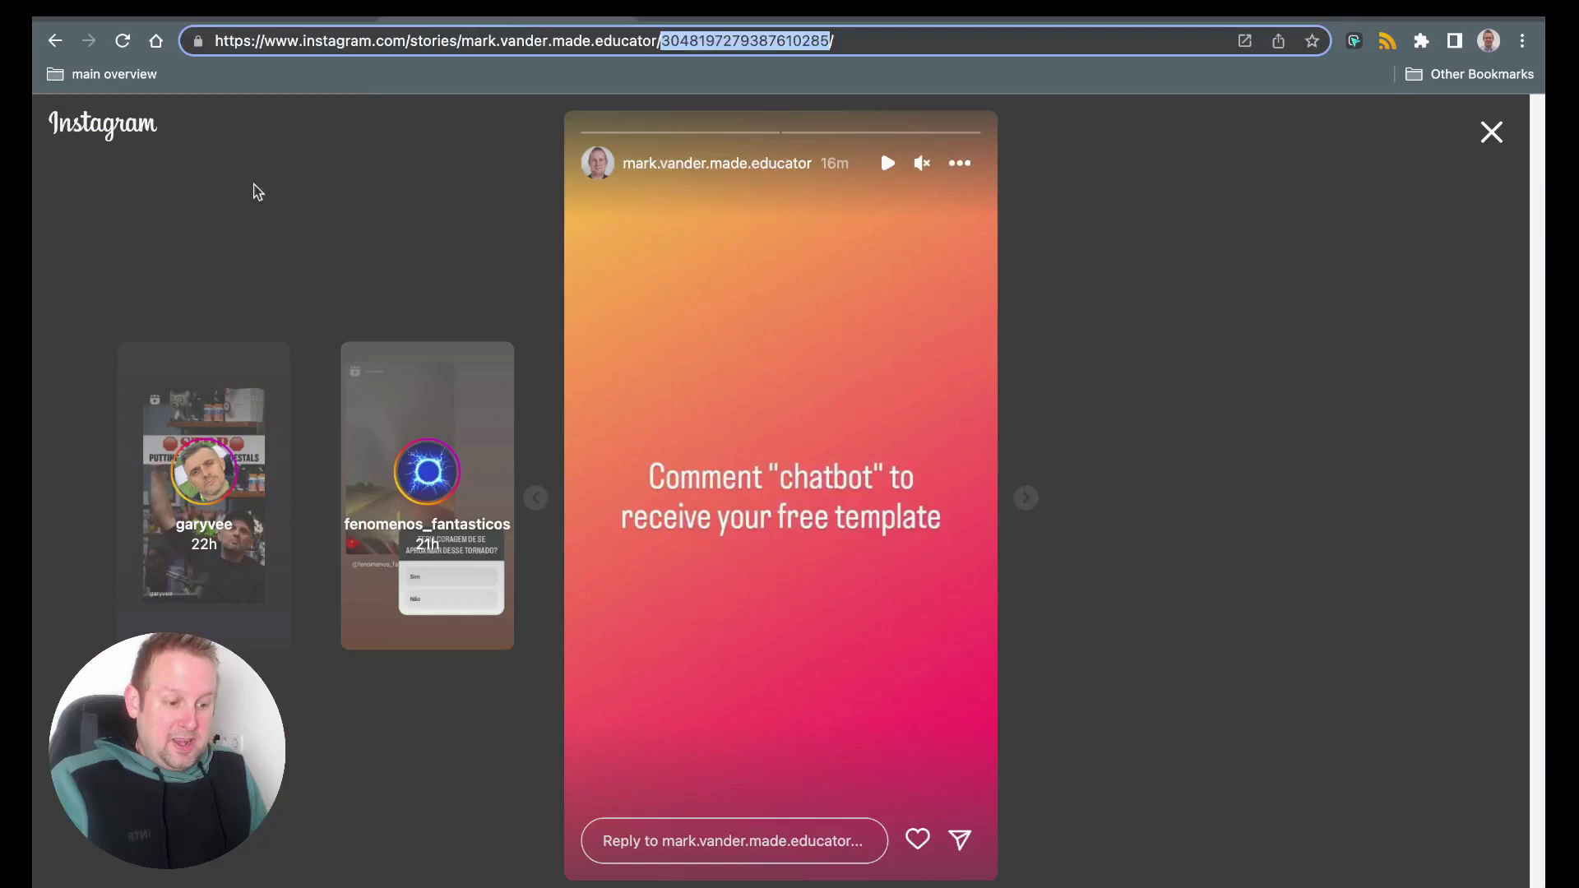
{"action": "left_click", "coordinate": [503, 18]}
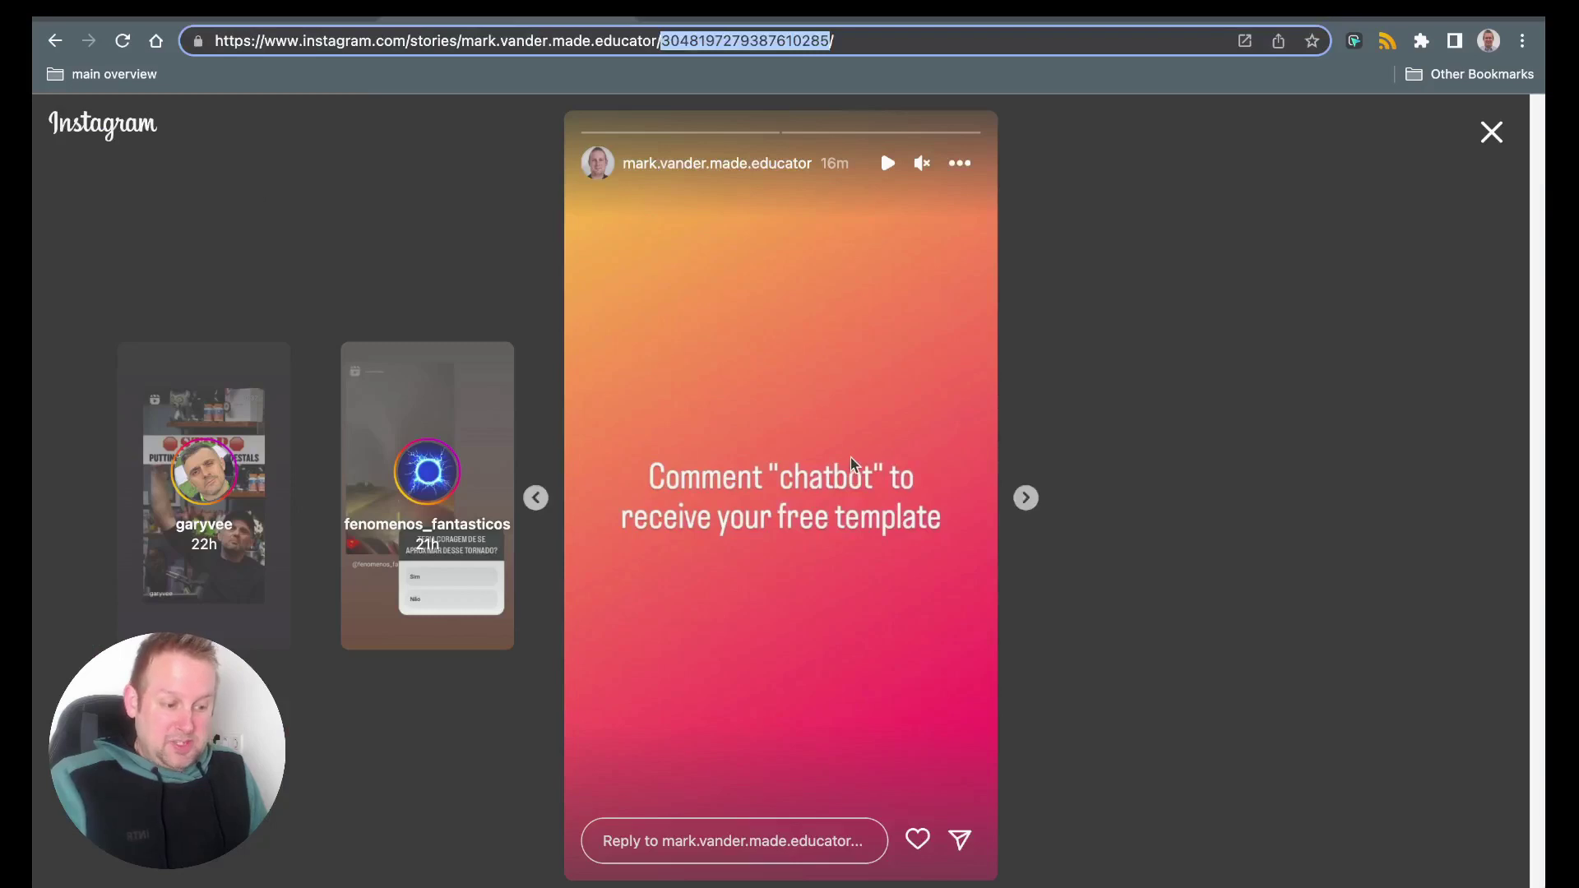
{"action": "left_click", "coordinate": [354, 16]}
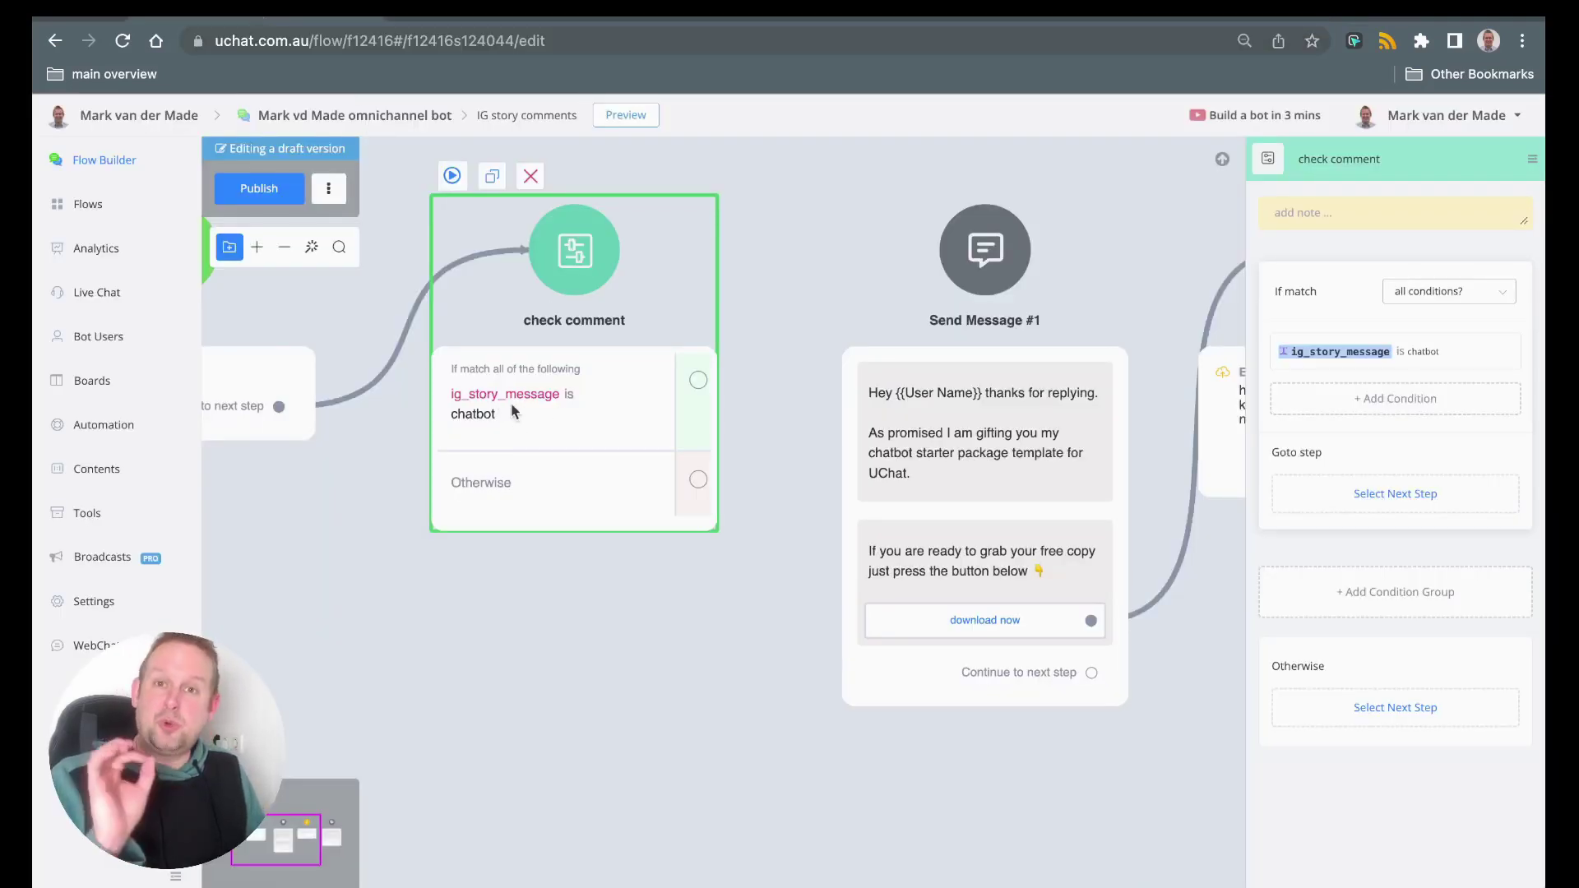
{"action": "left_click_drag", "start_coordinate": [705, 379], "coordinate": [987, 265]}
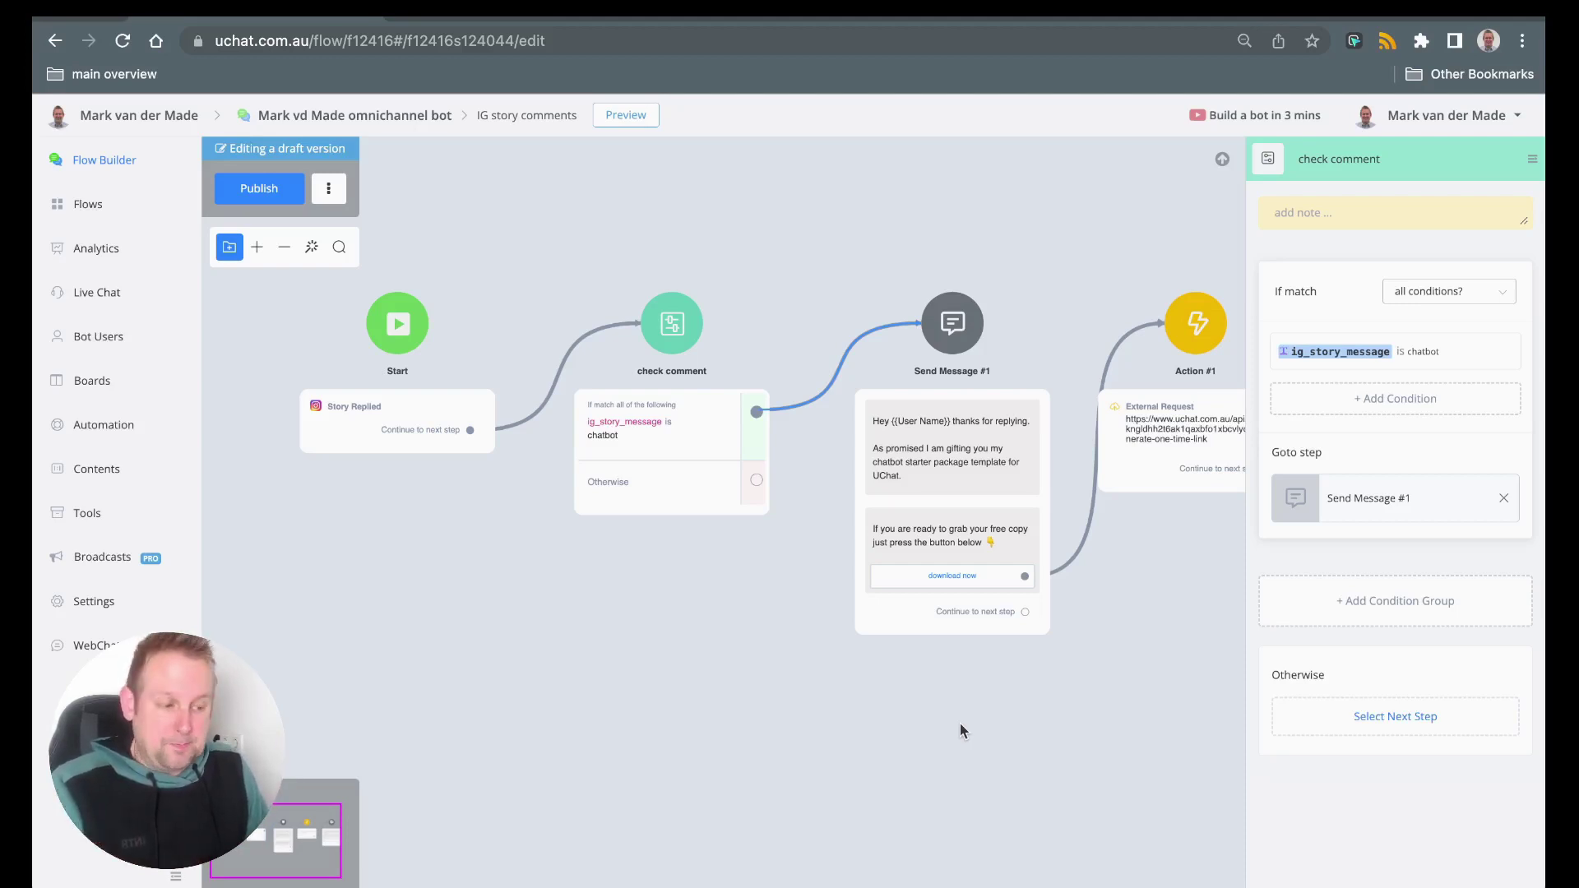
{"action": "left_click_drag", "start_coordinate": [835, 692], "coordinate": [494, 662]}
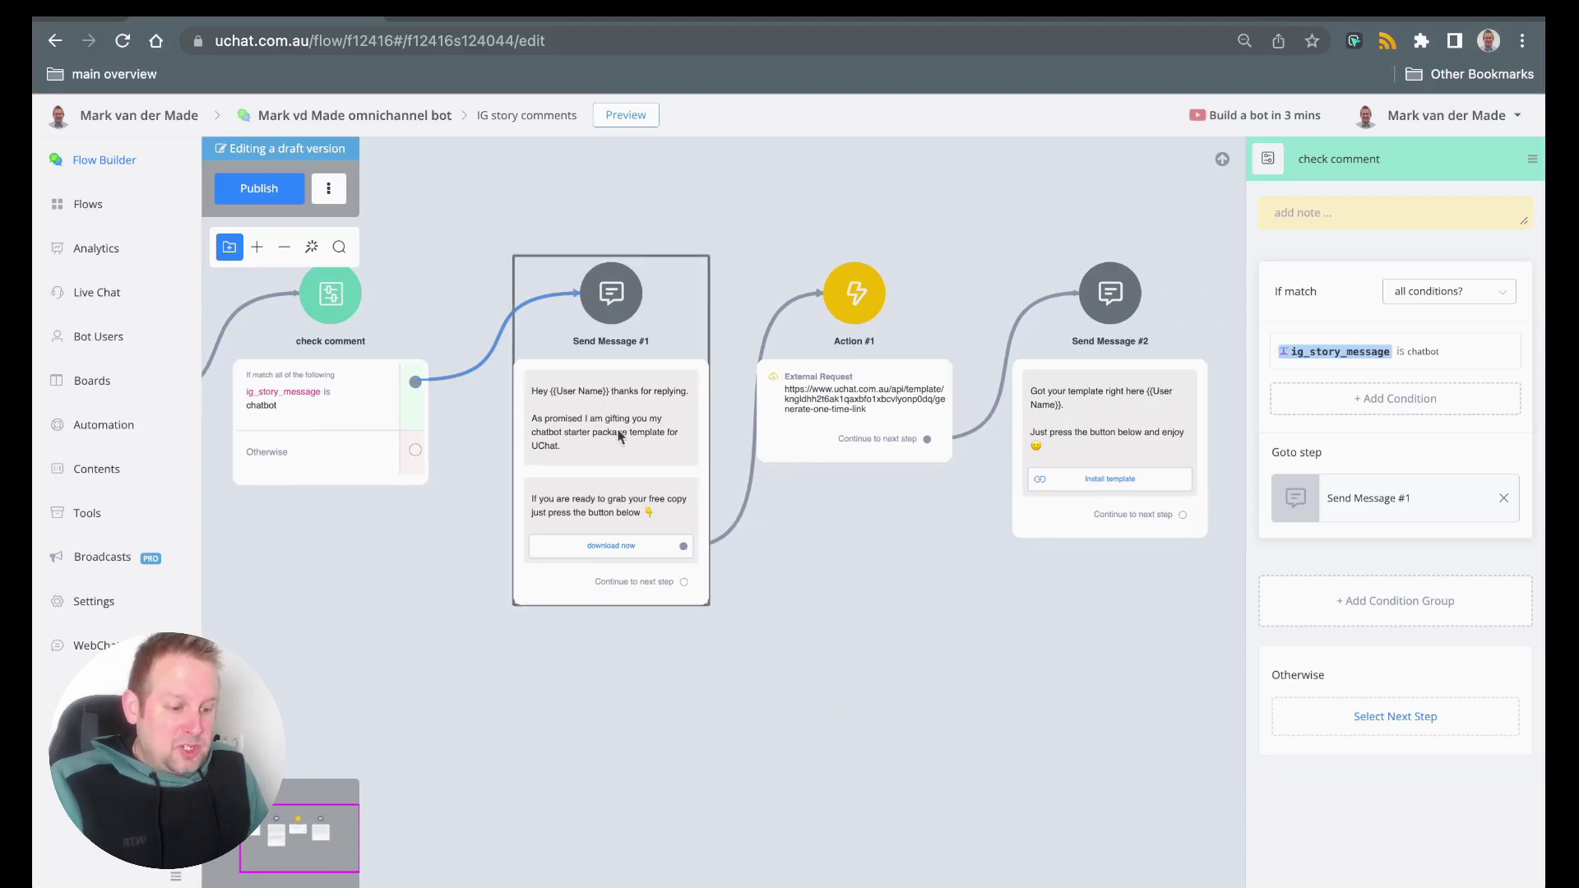
{"action": "scroll", "coordinate": [629, 546], "scroll_direction": "up", "scroll_amount": 5}
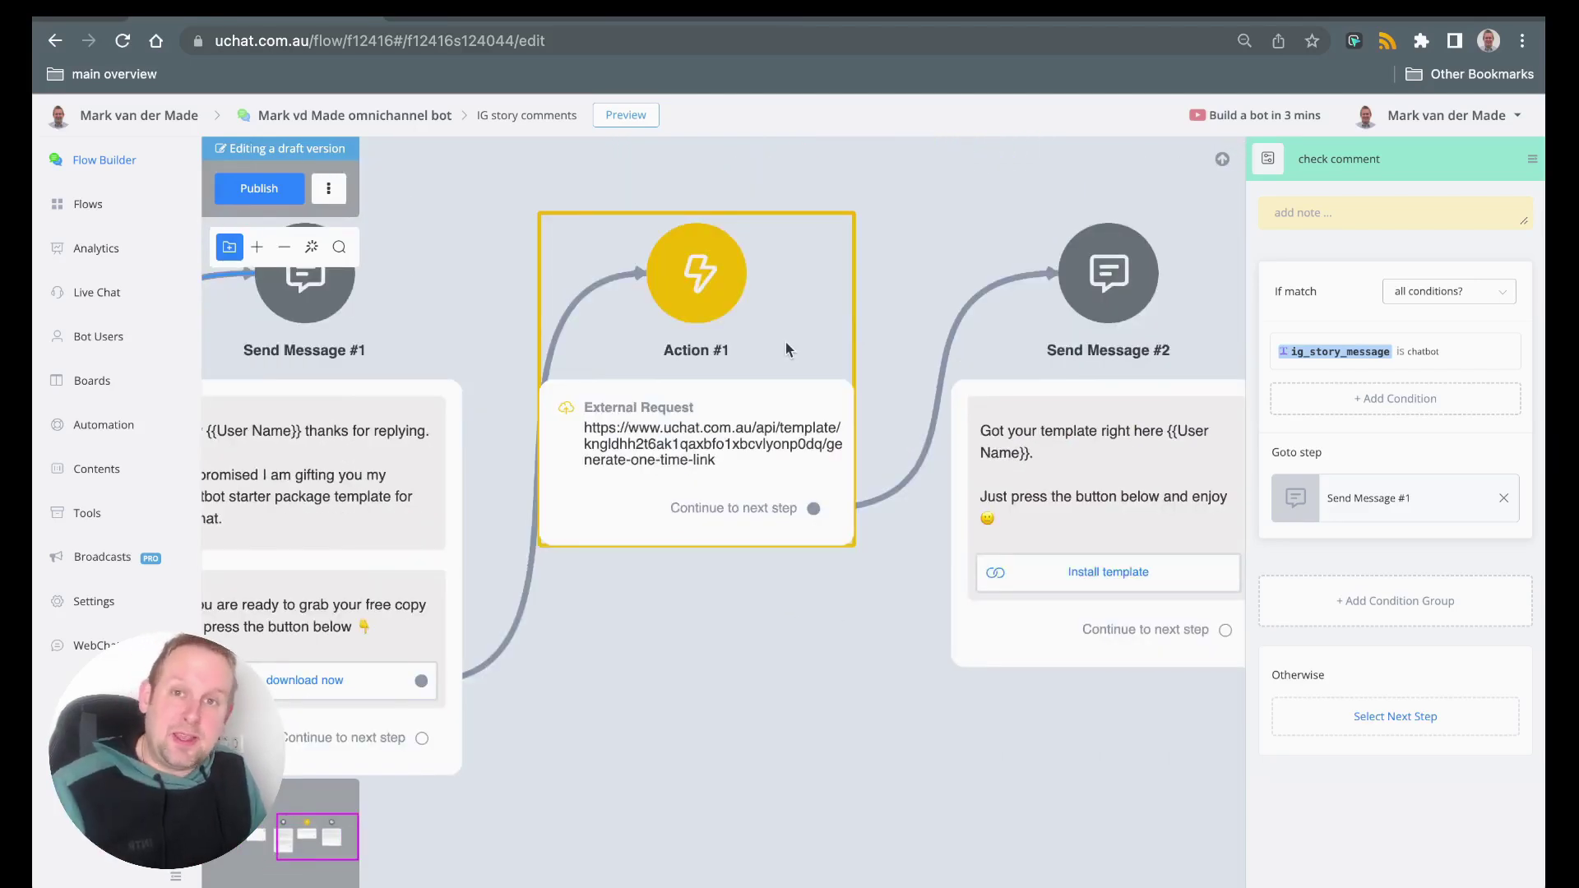
{"action": "left_click_drag", "start_coordinate": [827, 696], "coordinate": [381, 712]}
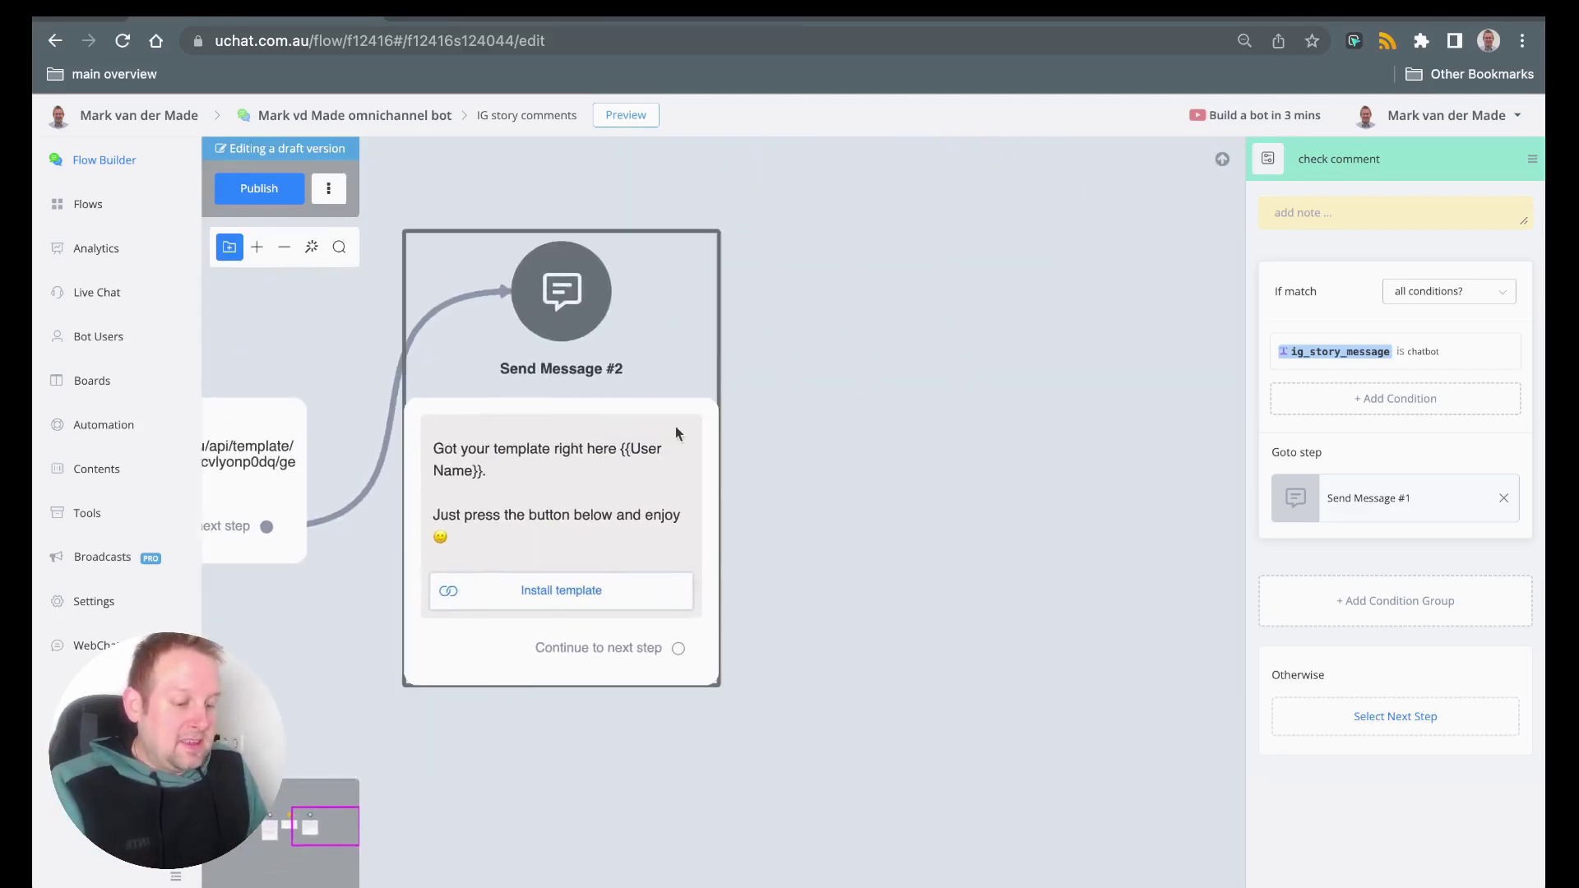
{"action": "scroll", "coordinate": [611, 515], "scroll_direction": "down", "scroll_amount": 2}
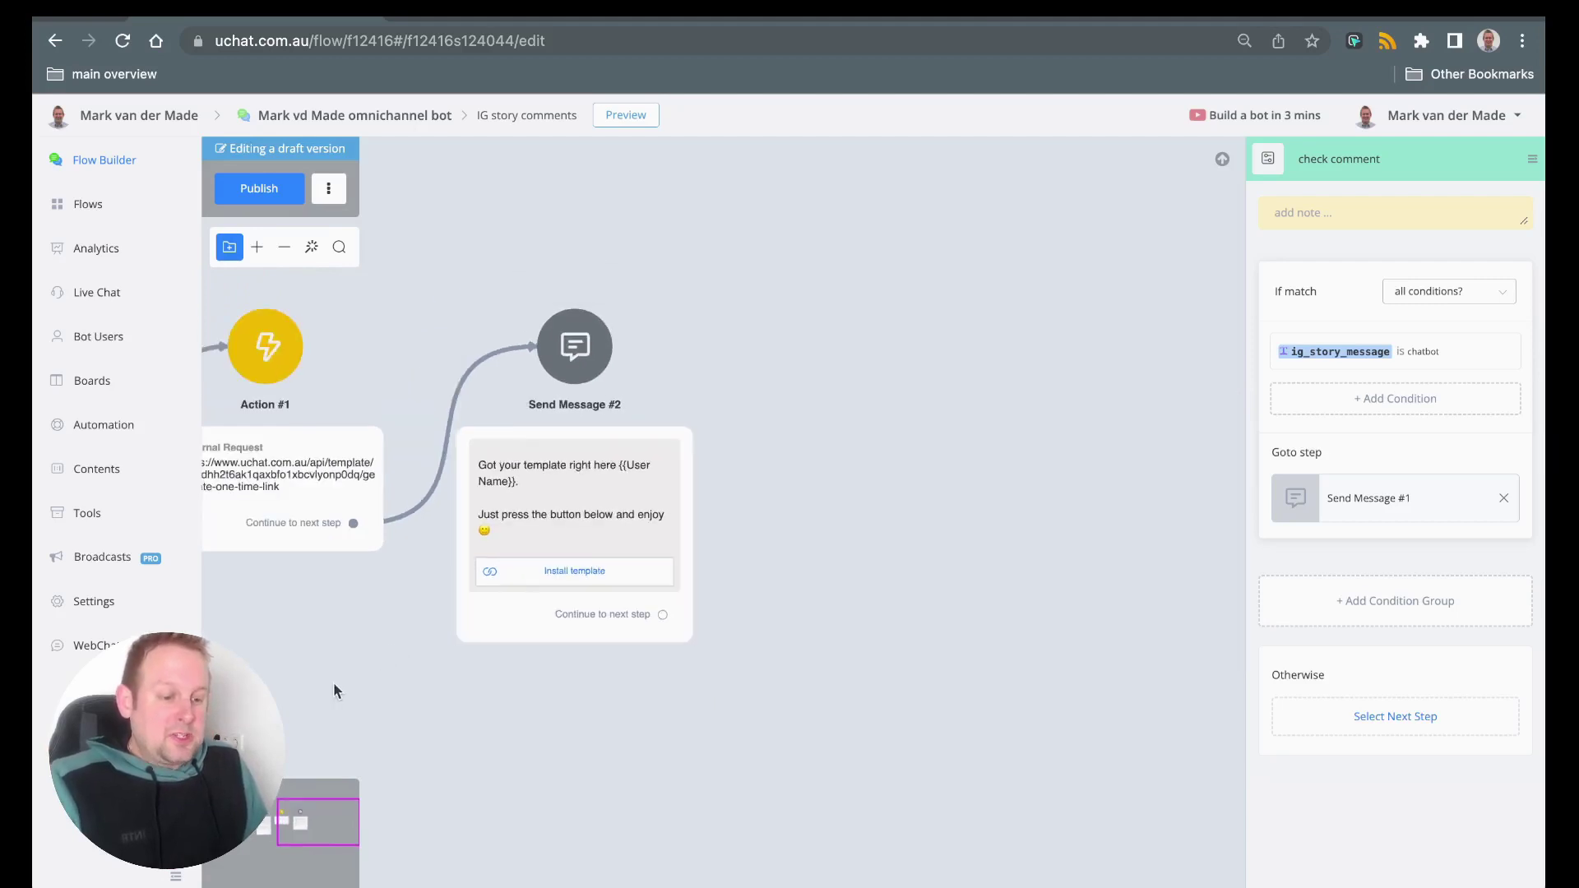
{"action": "left_click", "coordinate": [268, 827]}
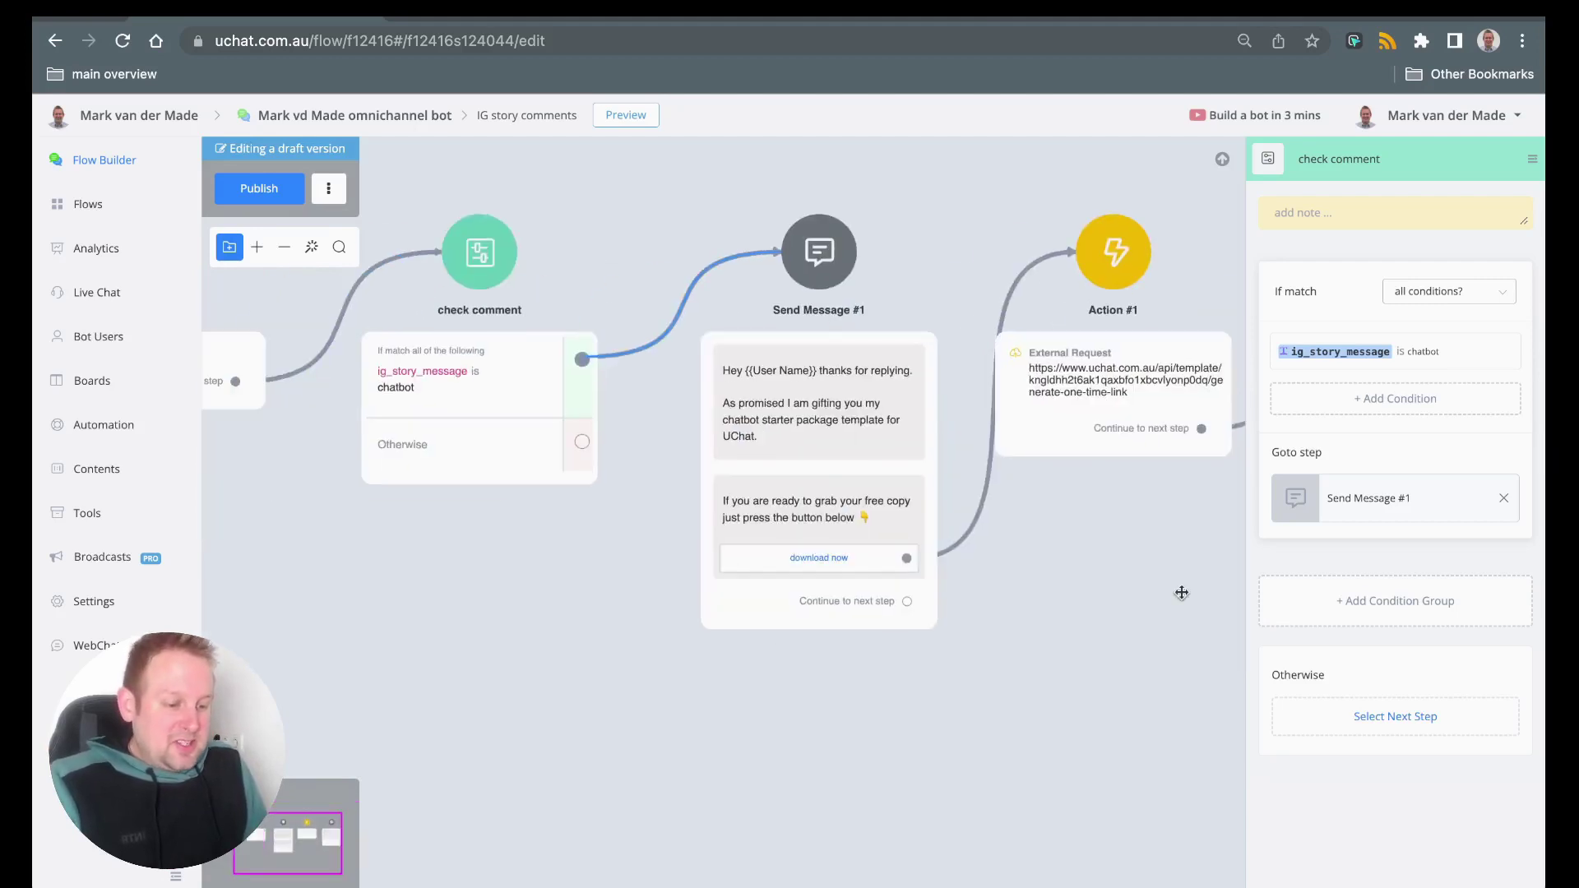
Step: Publish the IG story comments flow and pan back to the Start node
{"action": "left_click", "coordinate": [259, 188]}
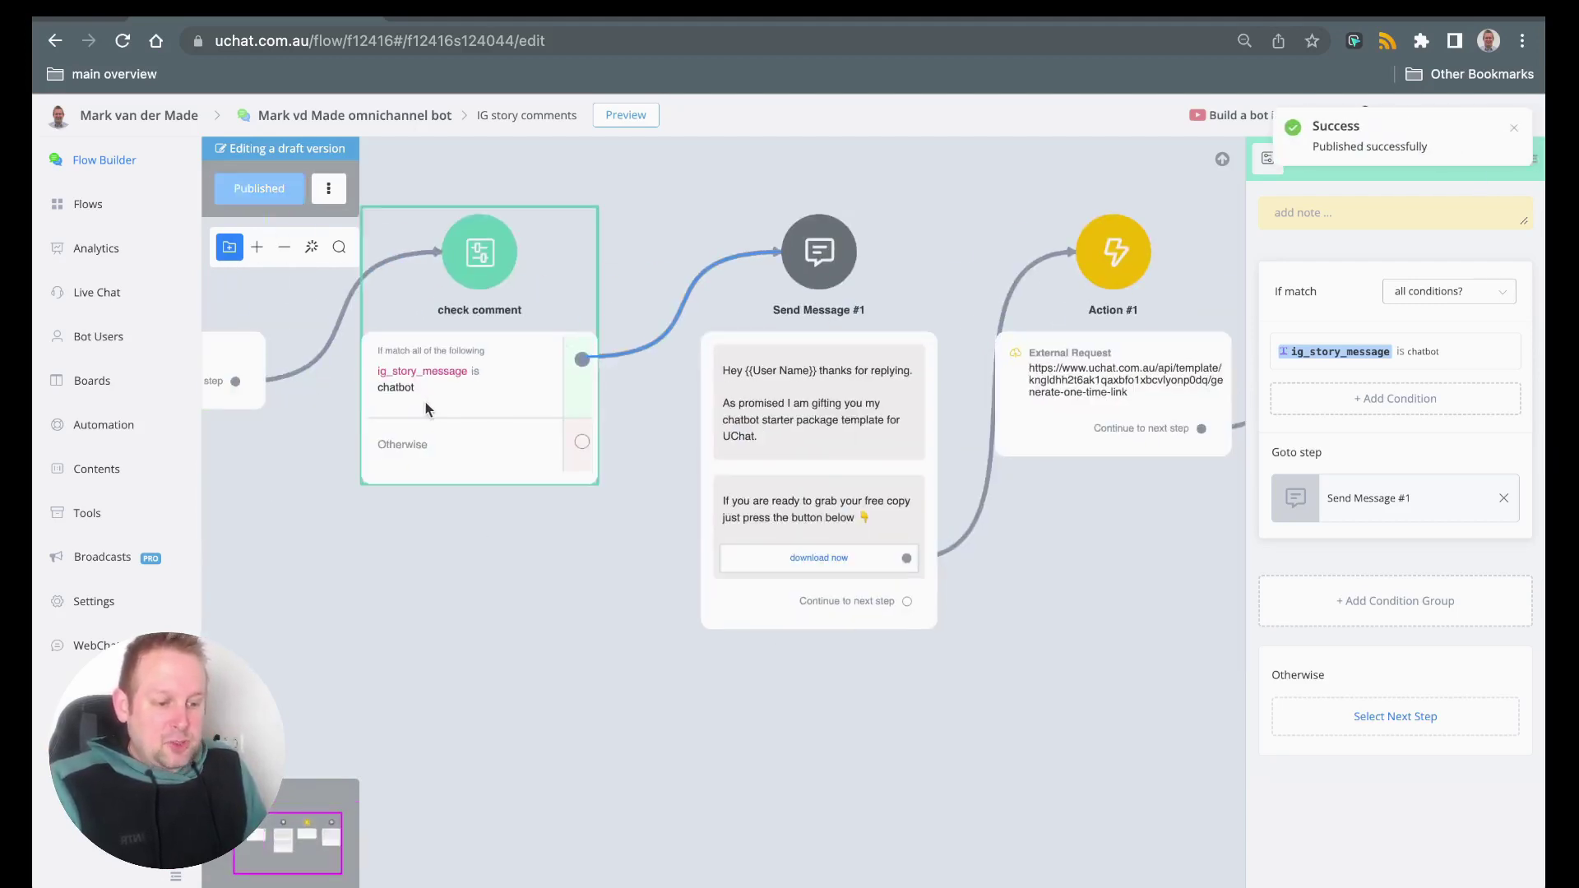
{"action": "left_click_drag", "start_coordinate": [505, 580], "coordinate": [714, 638]}
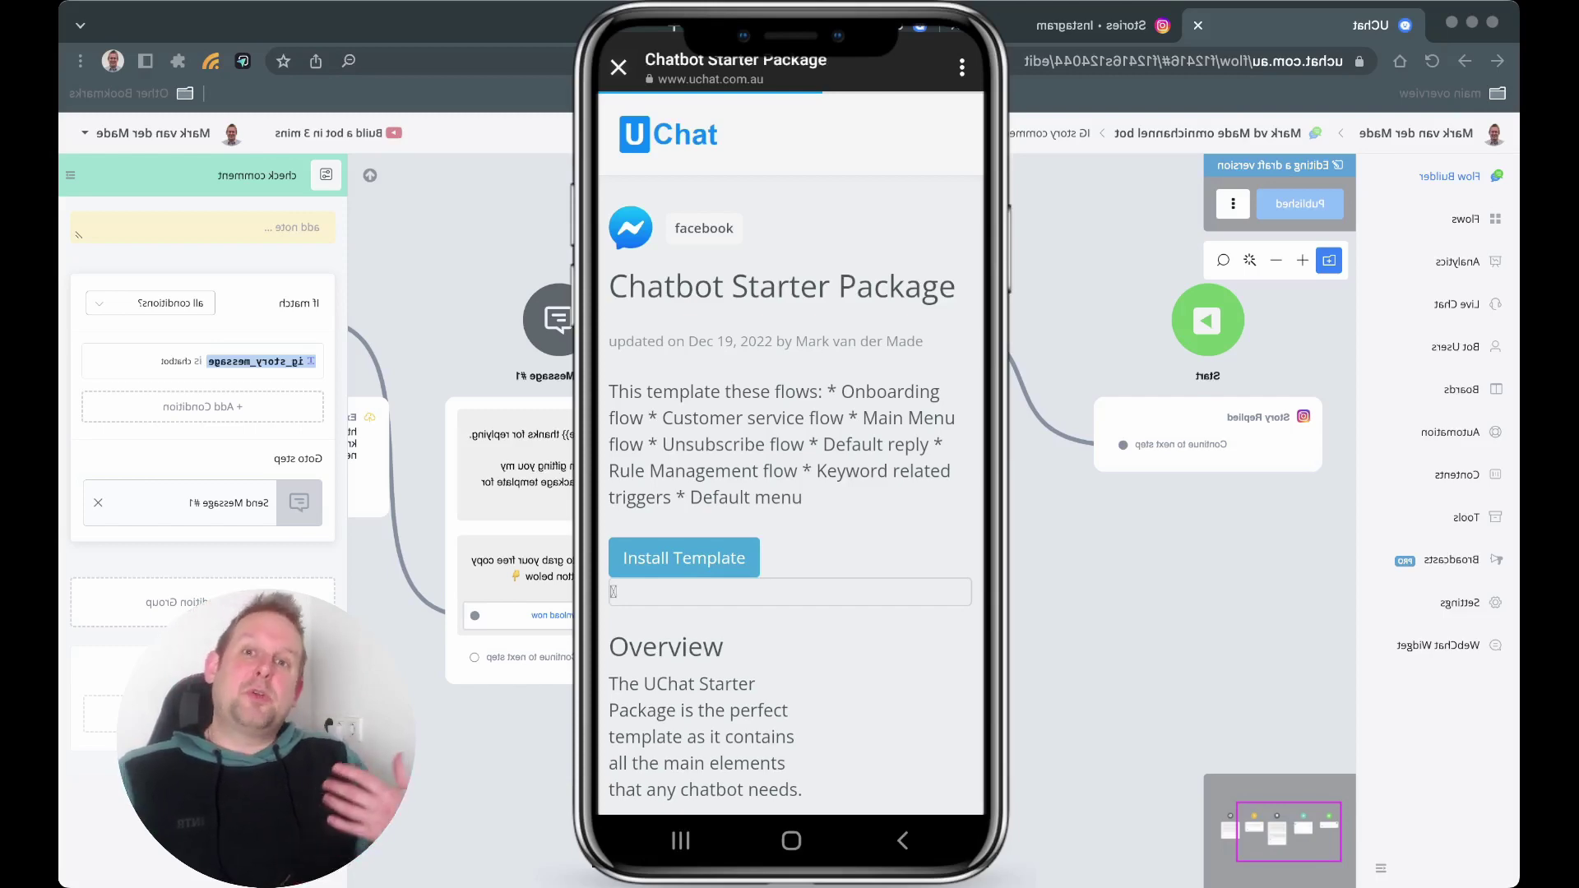
Step: Scroll the Chatbot Starter Package template page, then return to UChat's Automation triggers
{"action": "scroll", "coordinate": [789, 452], "scroll_direction": "down", "scroll_amount": 5}
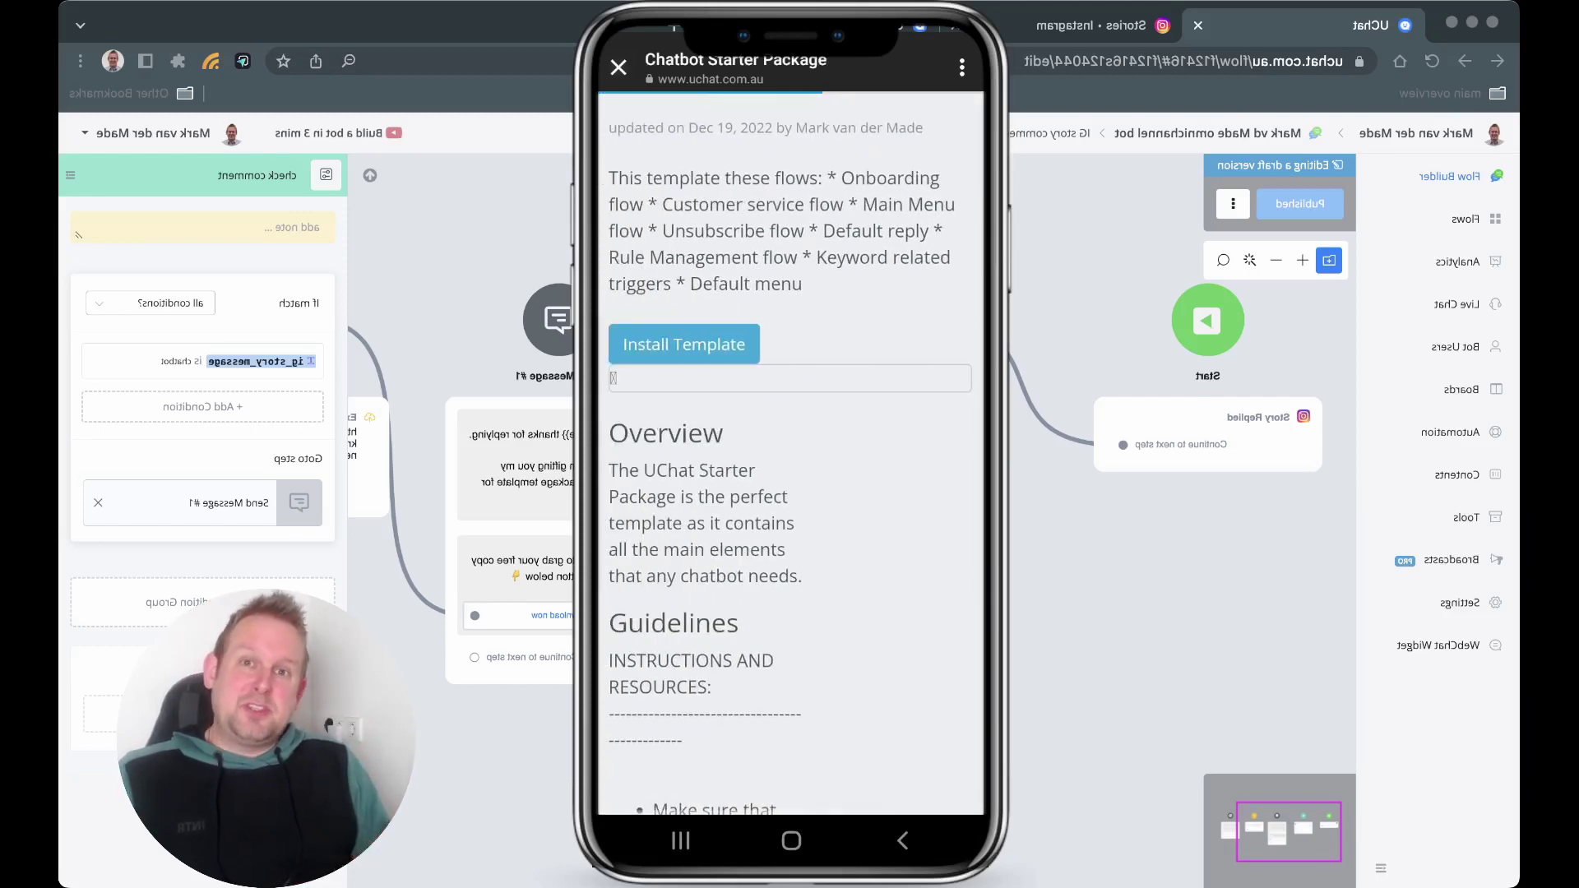
{"action": "scroll", "coordinate": [789, 452], "scroll_direction": "up", "scroll_amount": 5}
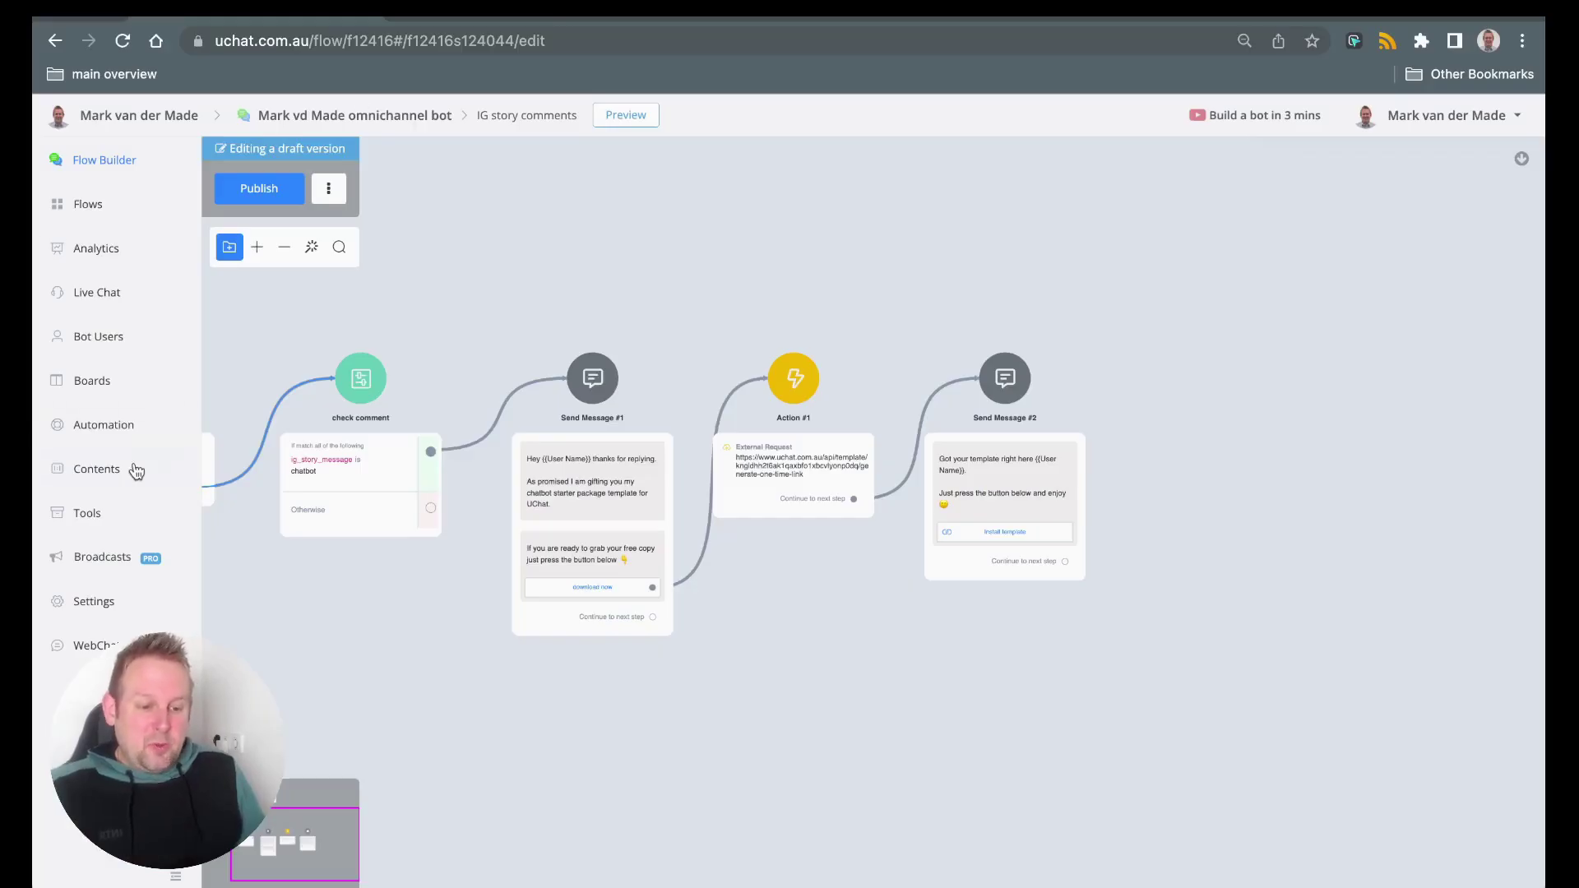
{"action": "left_click", "coordinate": [132, 427]}
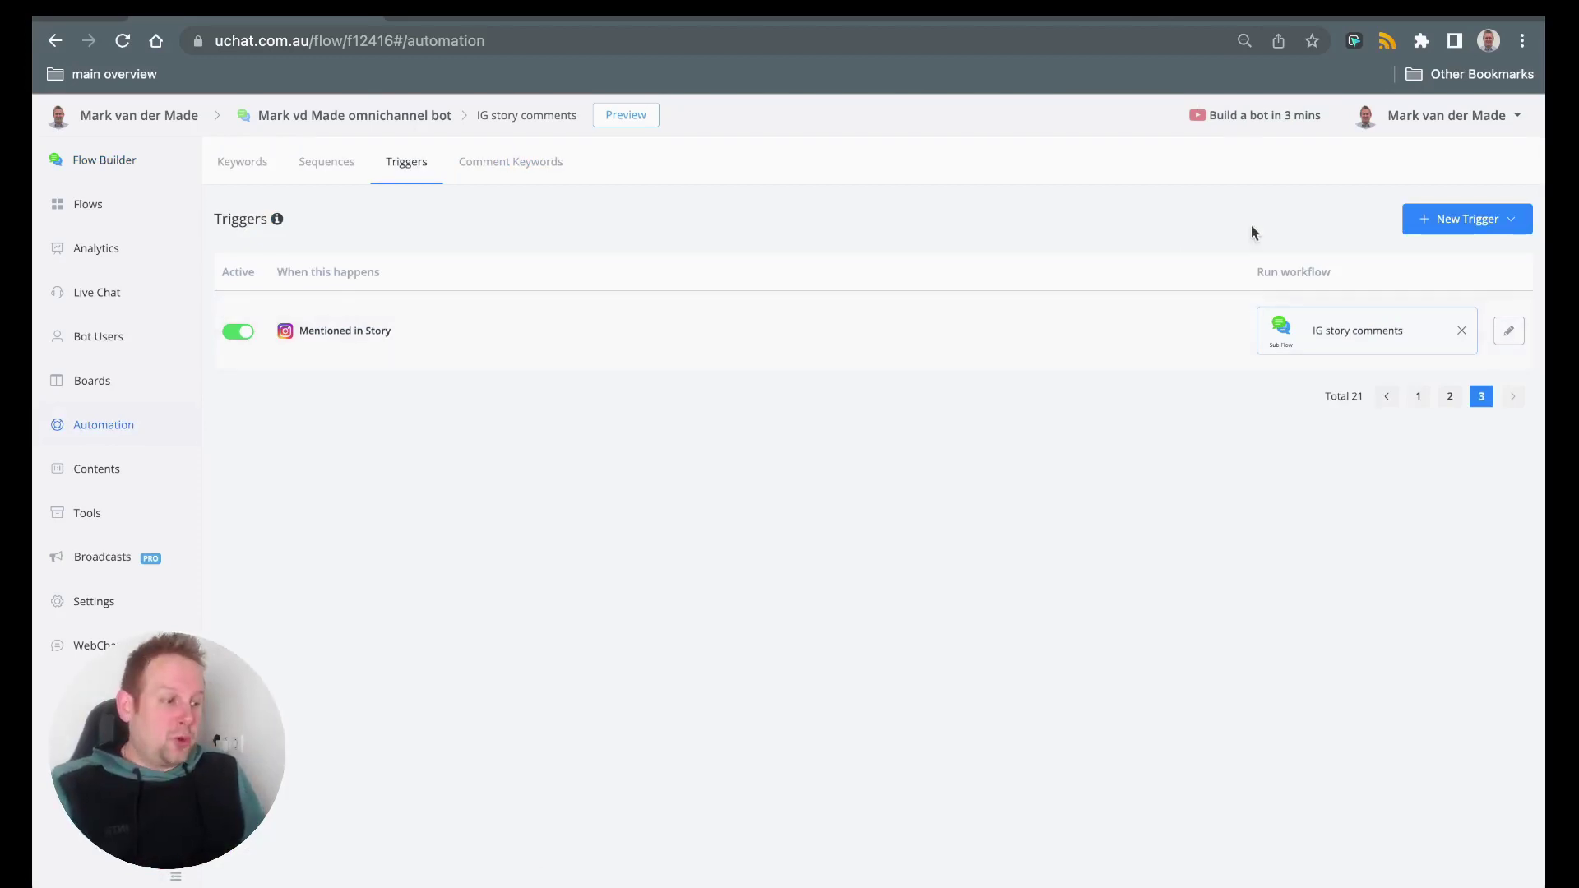
Step: Browse the available trigger types and close the list without adding one
{"action": "left_click", "coordinate": [1442, 215]}
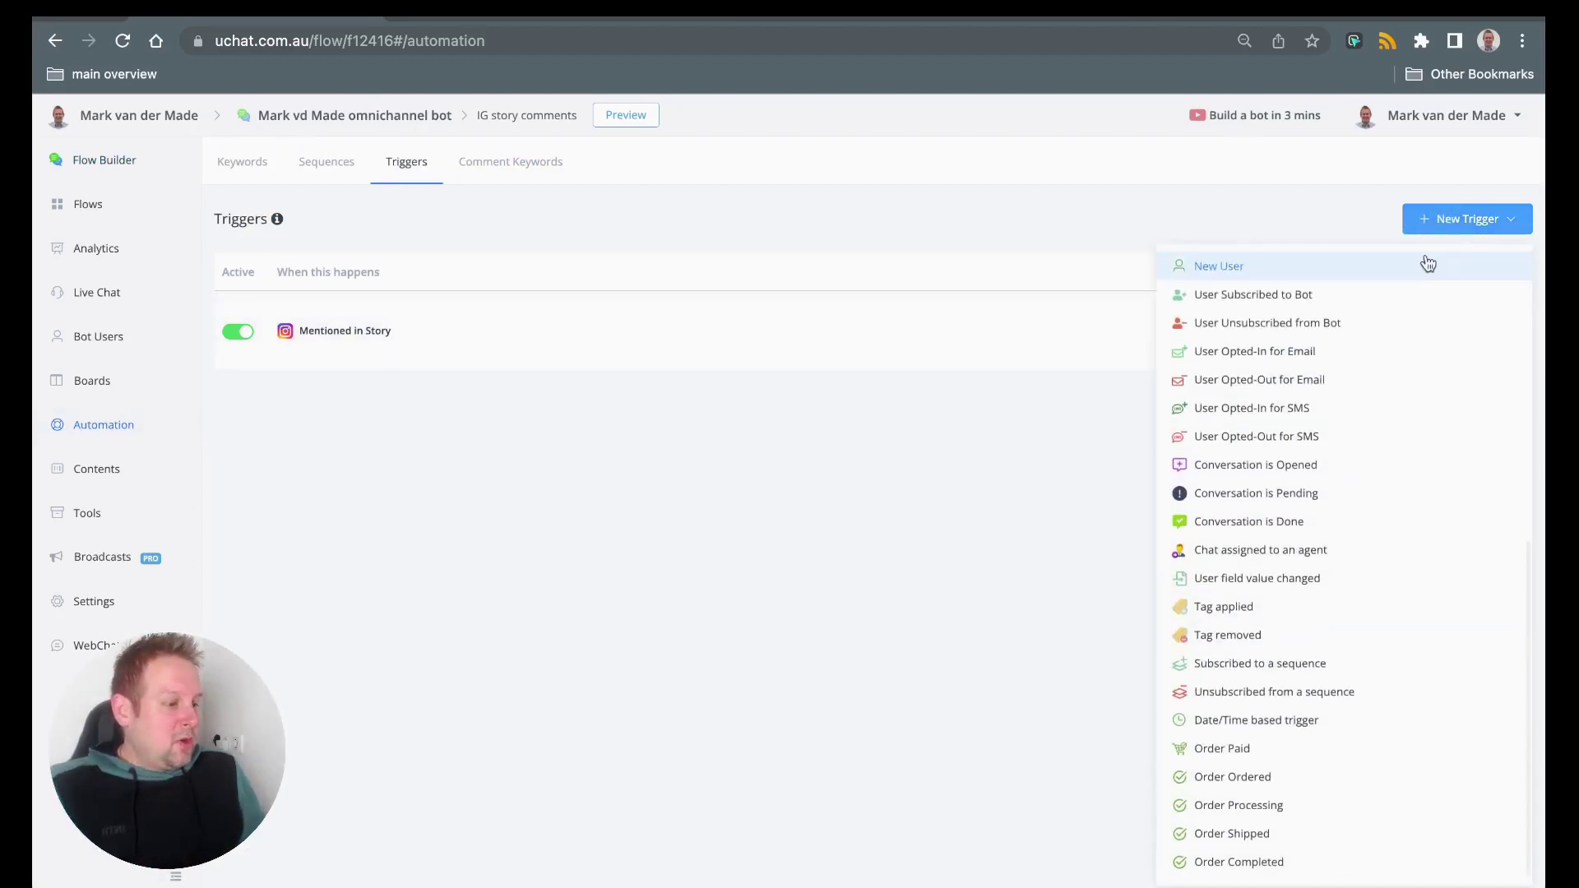
{"action": "scroll", "coordinate": [1371, 496], "scroll_direction": "down", "scroll_amount": 5}
{"action": "scroll", "coordinate": [1368, 510], "scroll_direction": "down", "scroll_amount": 3}
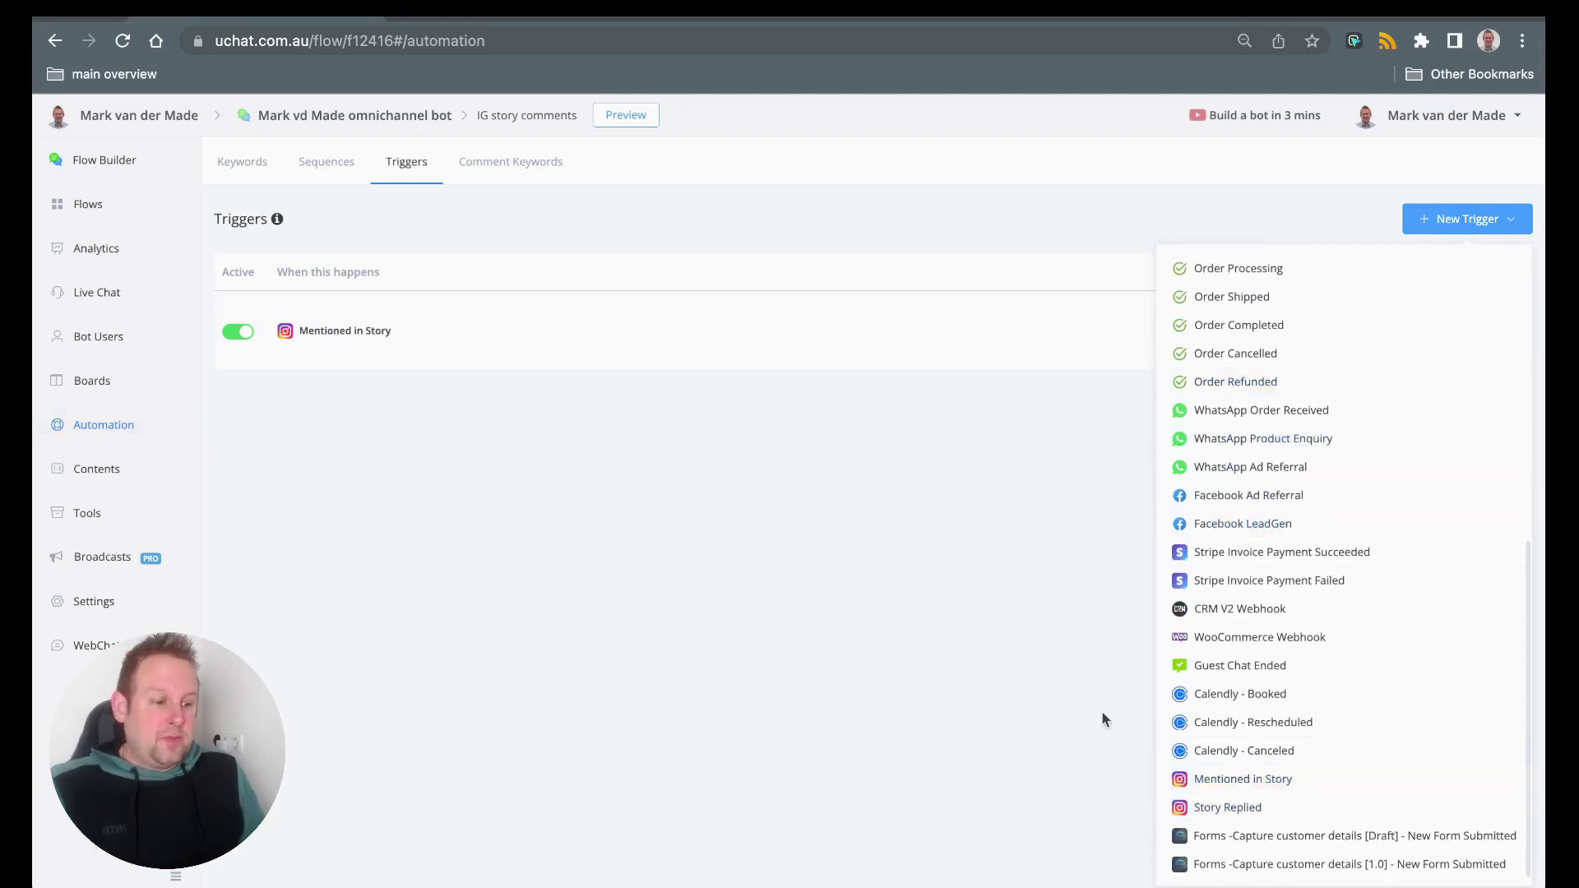
{"action": "left_click", "coordinate": [949, 612]}
Step: Save the Mentioned in Story trigger, then go to the sub flows list
{"action": "left_click", "coordinate": [1509, 331]}
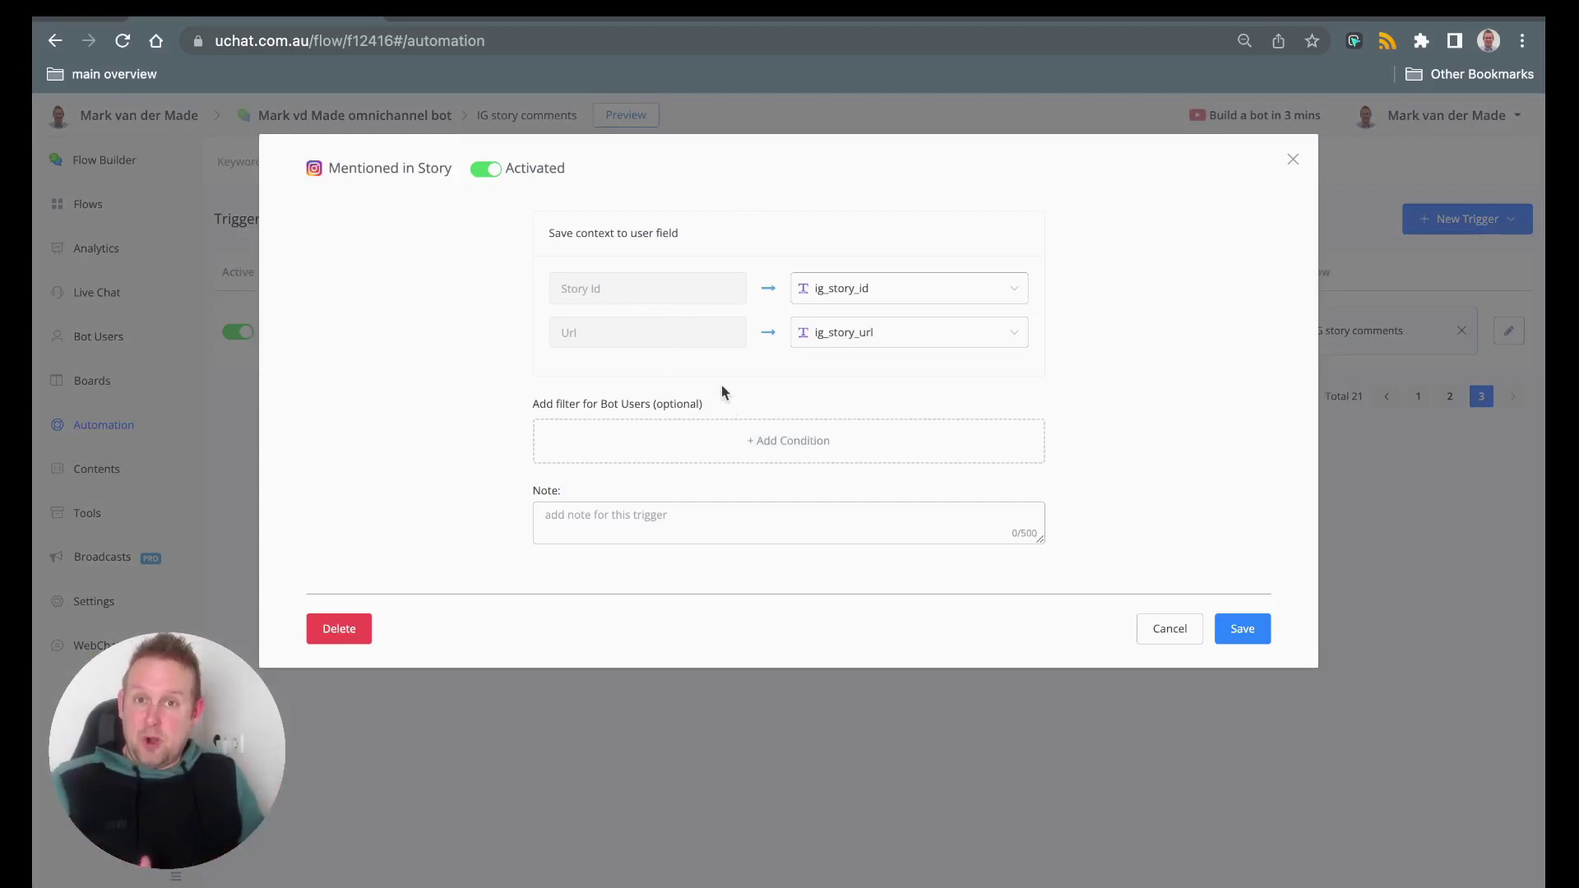
{"action": "left_click", "coordinate": [1258, 639]}
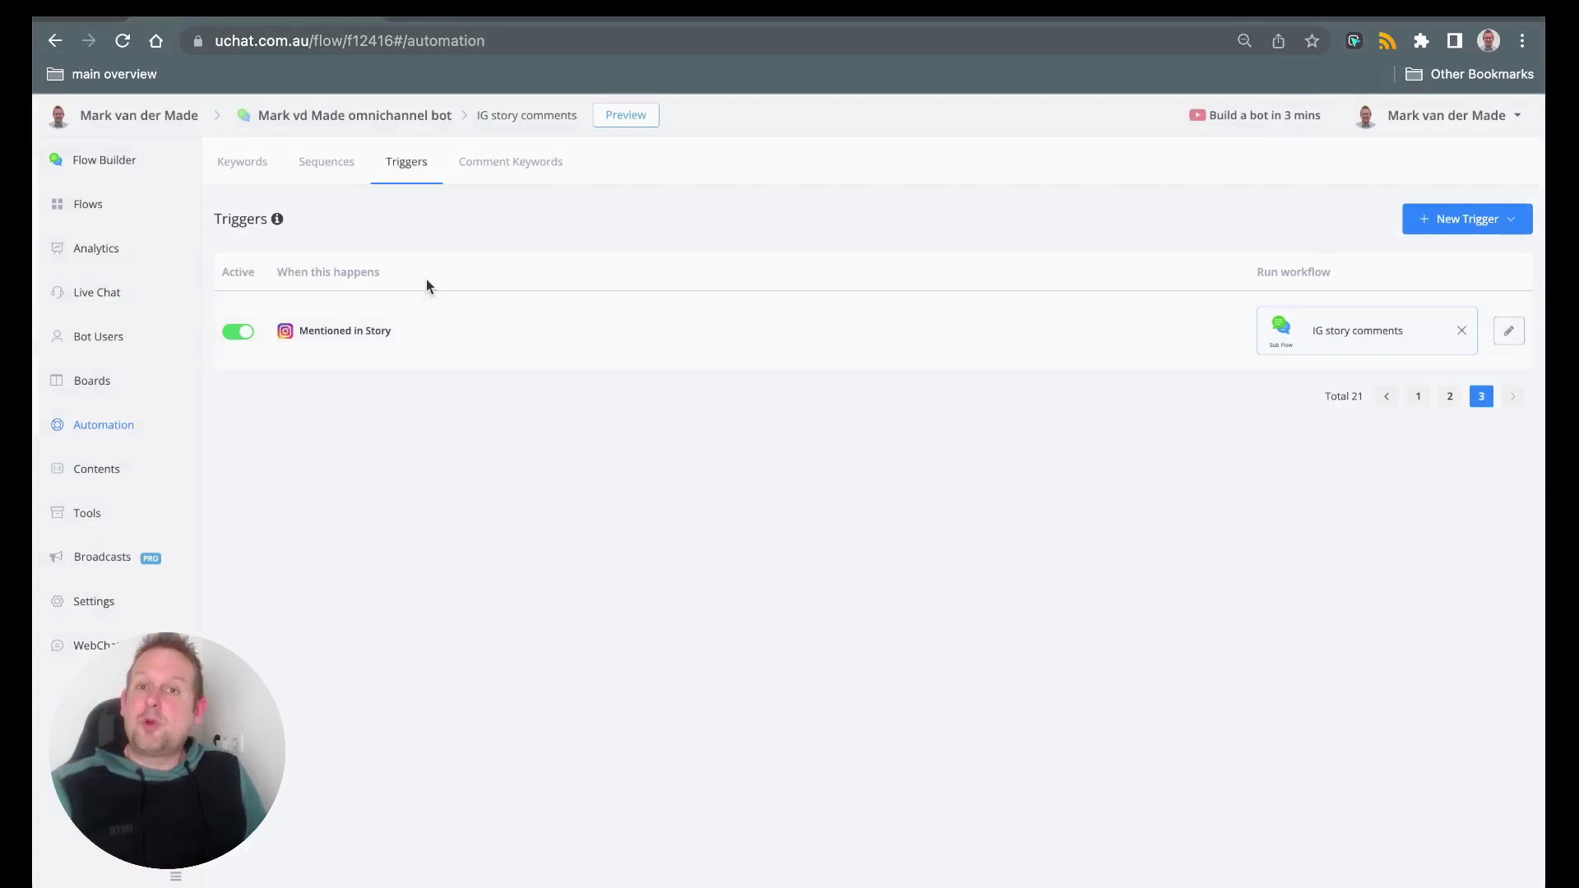
{"action": "left_click", "coordinate": [116, 211]}
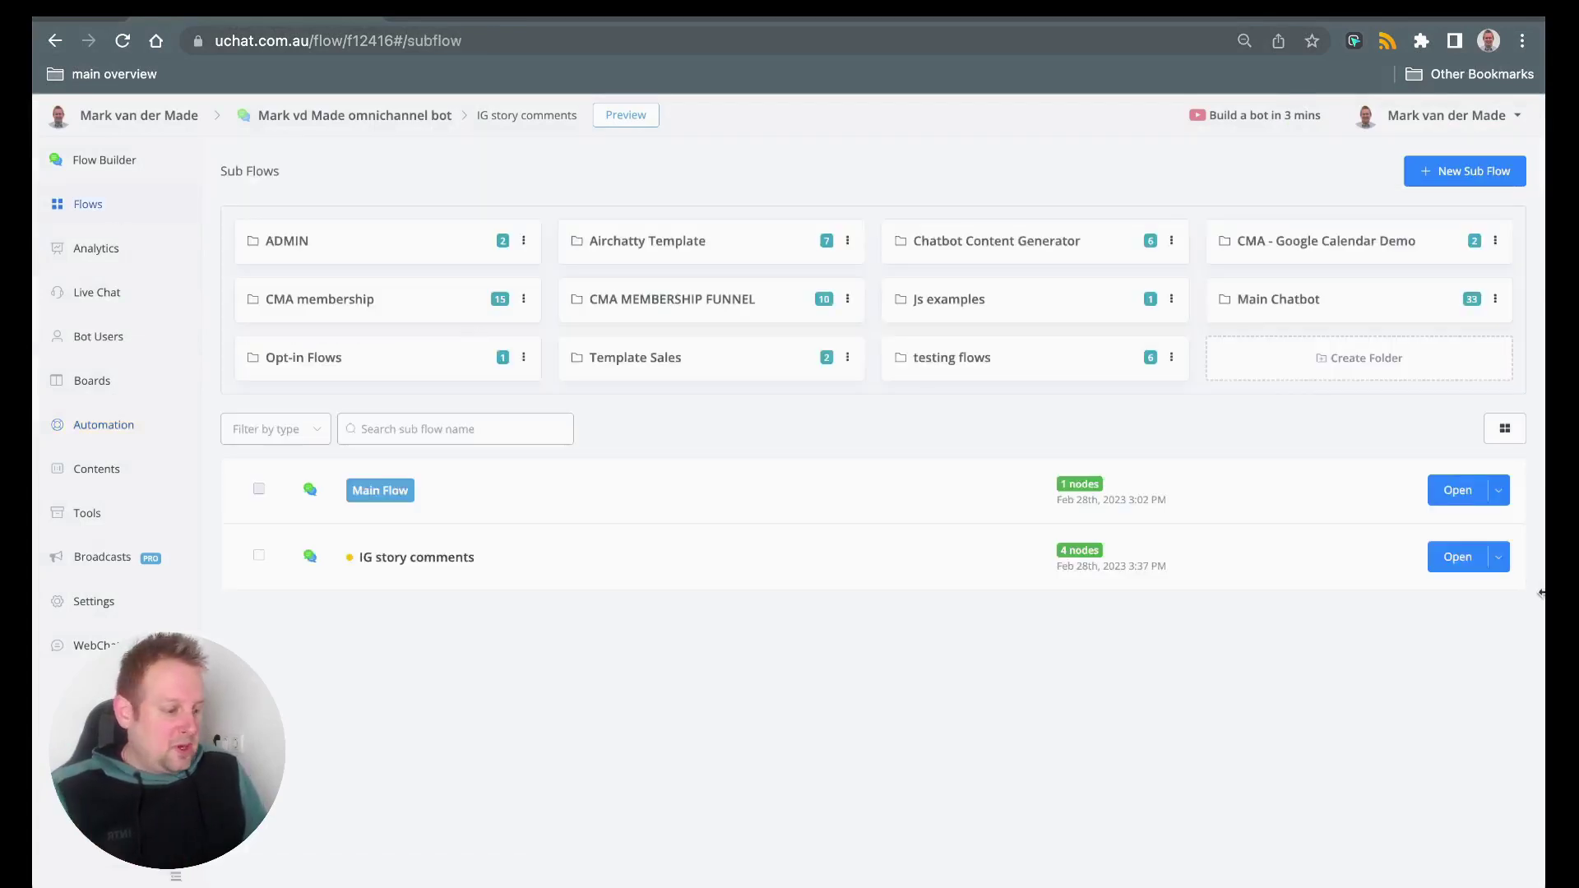
Step: Open the IG story comments flow from the Sub Flows list
{"action": "left_click", "coordinate": [1457, 555]}
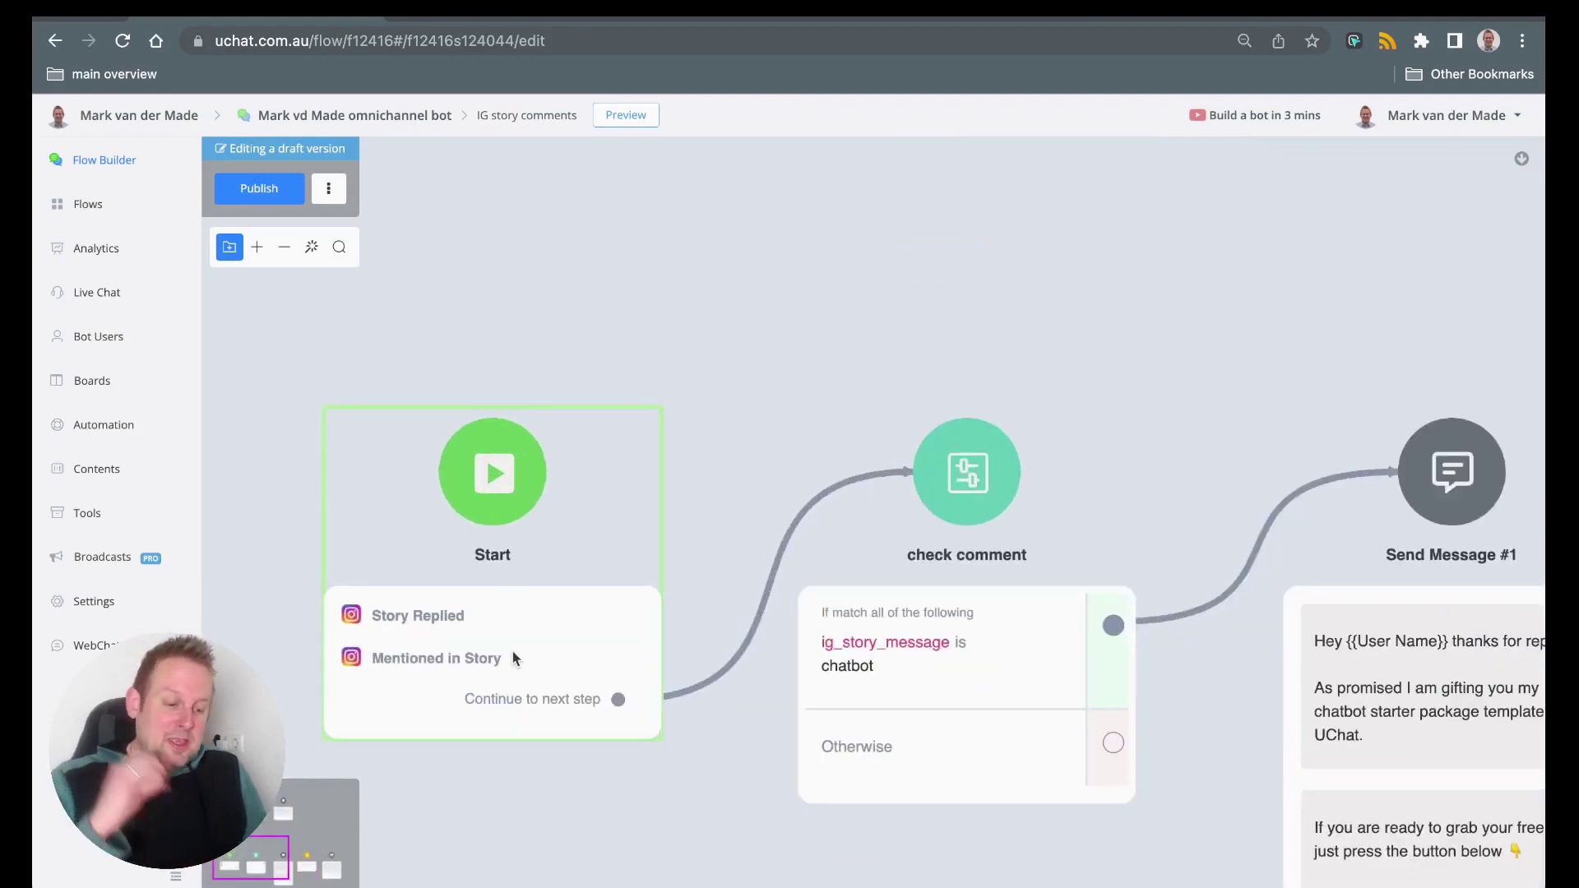
Step: Link Start's Continue connector to the Send Message #3 story-mention thank-you, then reposition that node
{"action": "scroll", "coordinate": [513, 658], "scroll_direction": "down", "scroll_amount": 3}
{"action": "scroll", "coordinate": [687, 431], "scroll_direction": "up", "scroll_amount": 5}
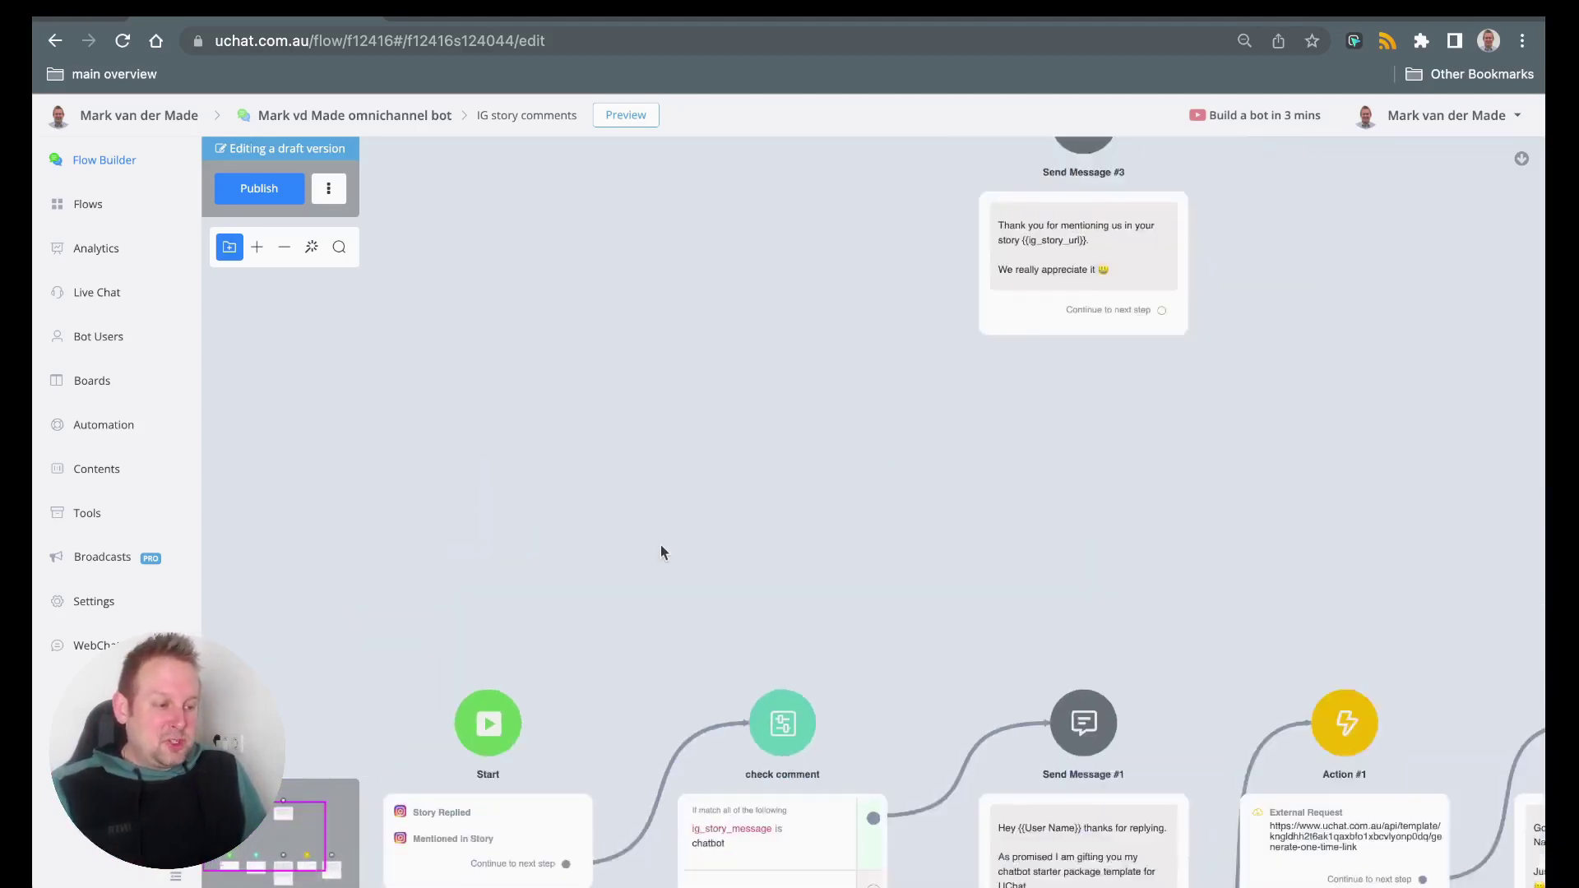
{"action": "scroll", "coordinate": [534, 784], "scroll_direction": "down", "scroll_amount": 1}
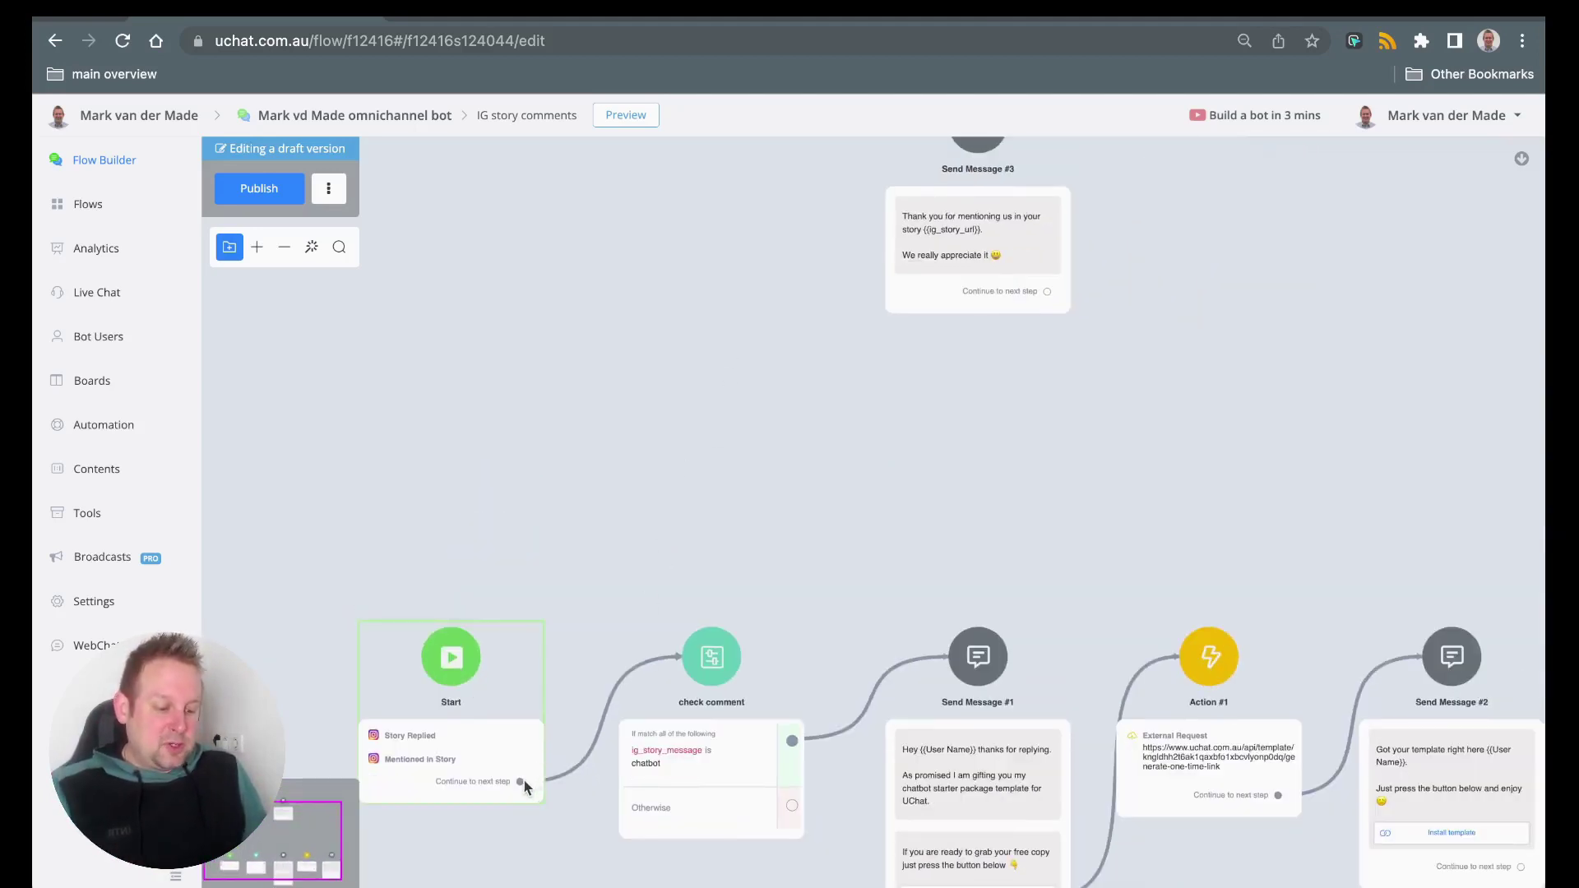
{"action": "left_click_drag", "start_coordinate": [519, 781], "coordinate": [966, 154]}
{"action": "left_click_drag", "start_coordinate": [971, 192], "coordinate": [945, 324]}
{"action": "scroll", "coordinate": [944, 384], "scroll_direction": "up", "scroll_amount": 5}
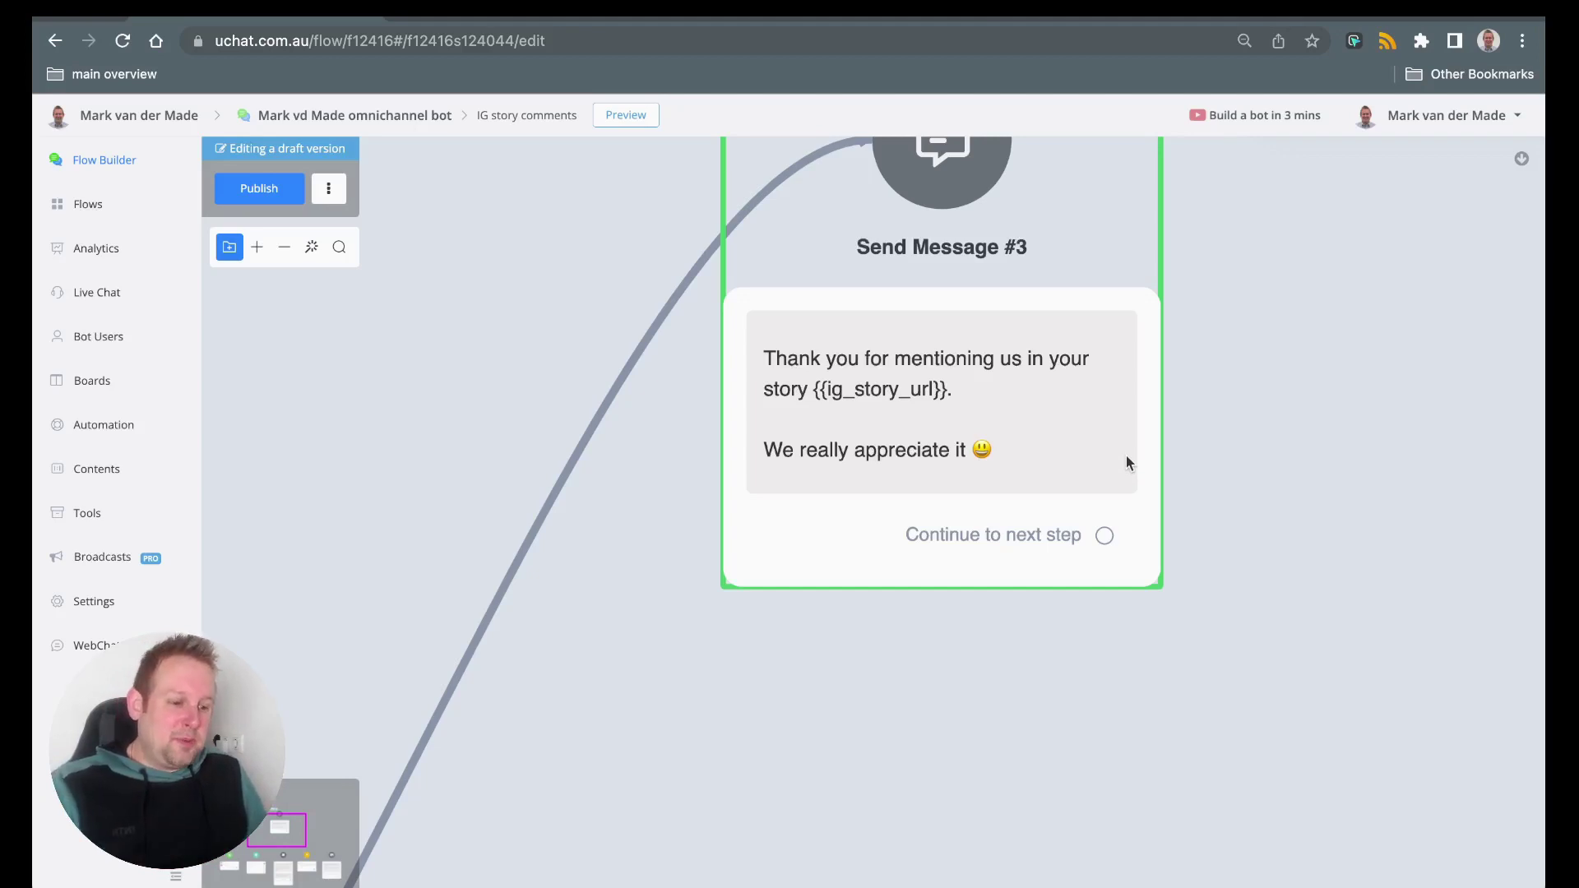
Step: Publish the IG story comments flow so the Send Message #3 thank-you goes live
{"action": "left_click", "coordinate": [246, 196]}
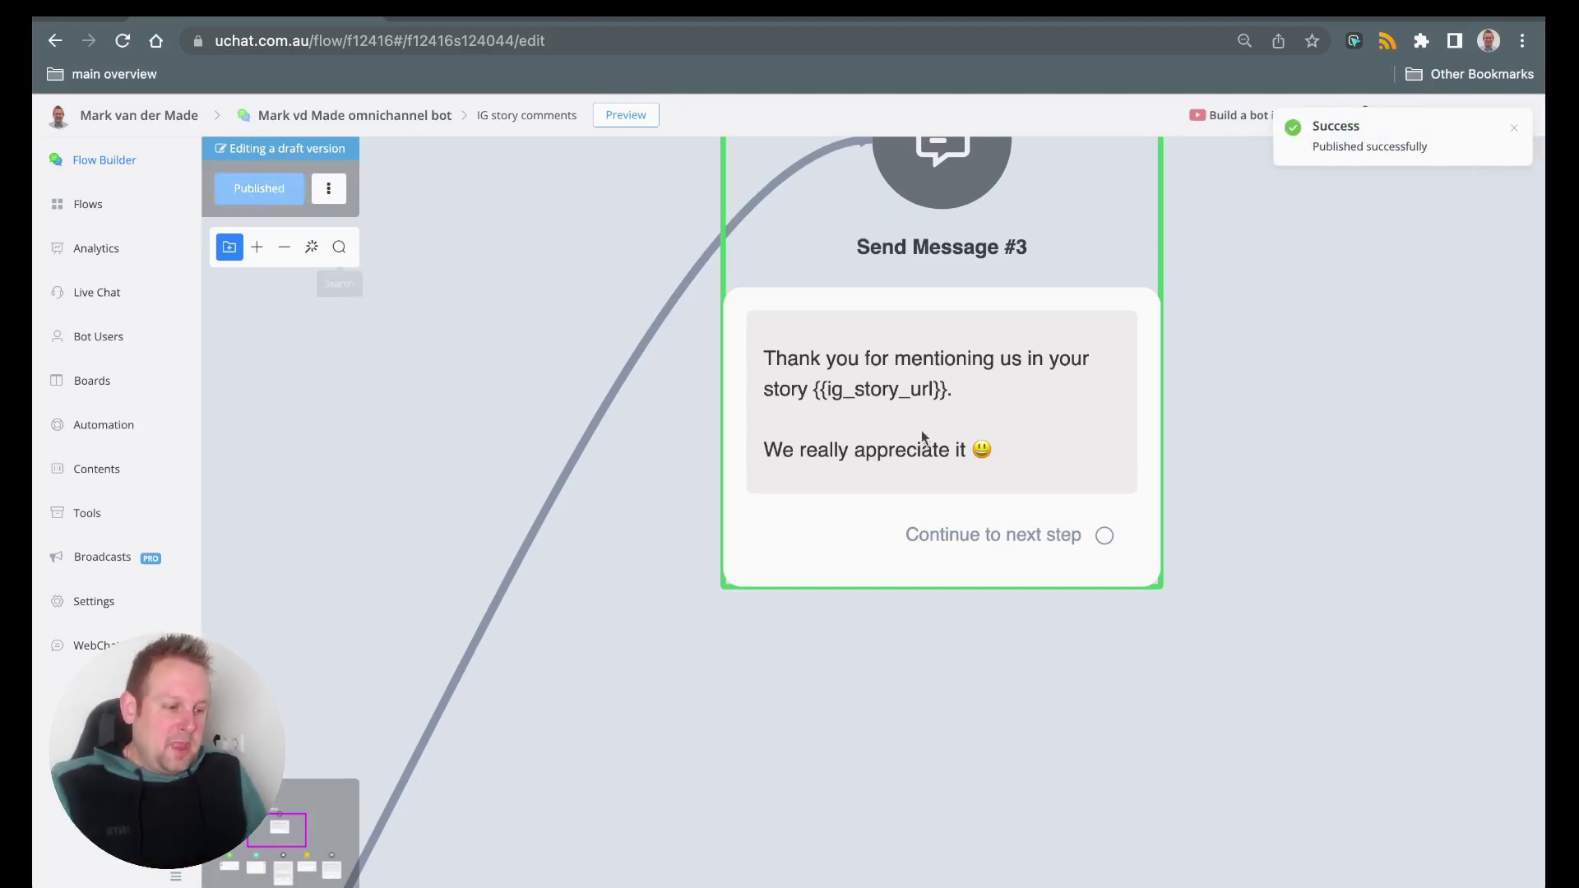
{"action": "scroll", "coordinate": [1315, 452], "scroll_direction": "down", "scroll_amount": 3}
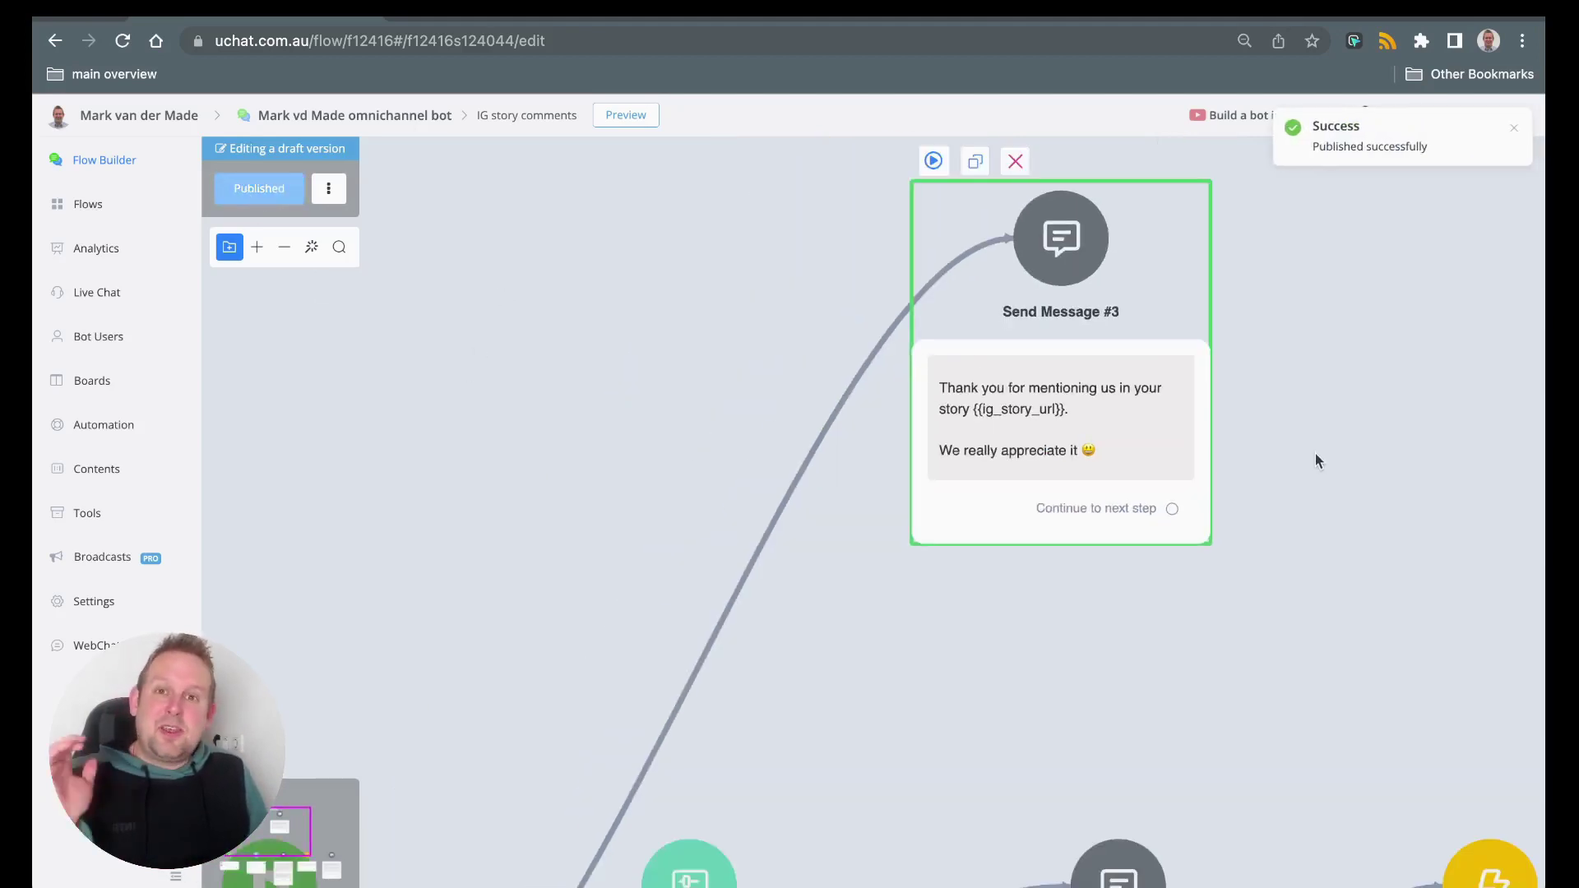